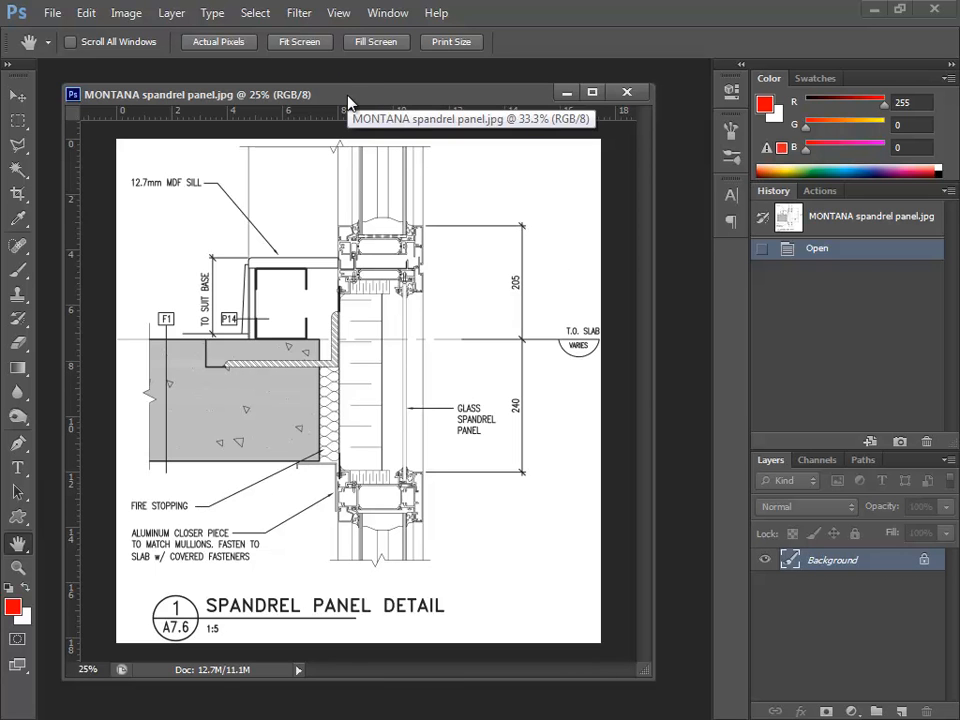
pyautogui.hotkey('ctrl', 'l')
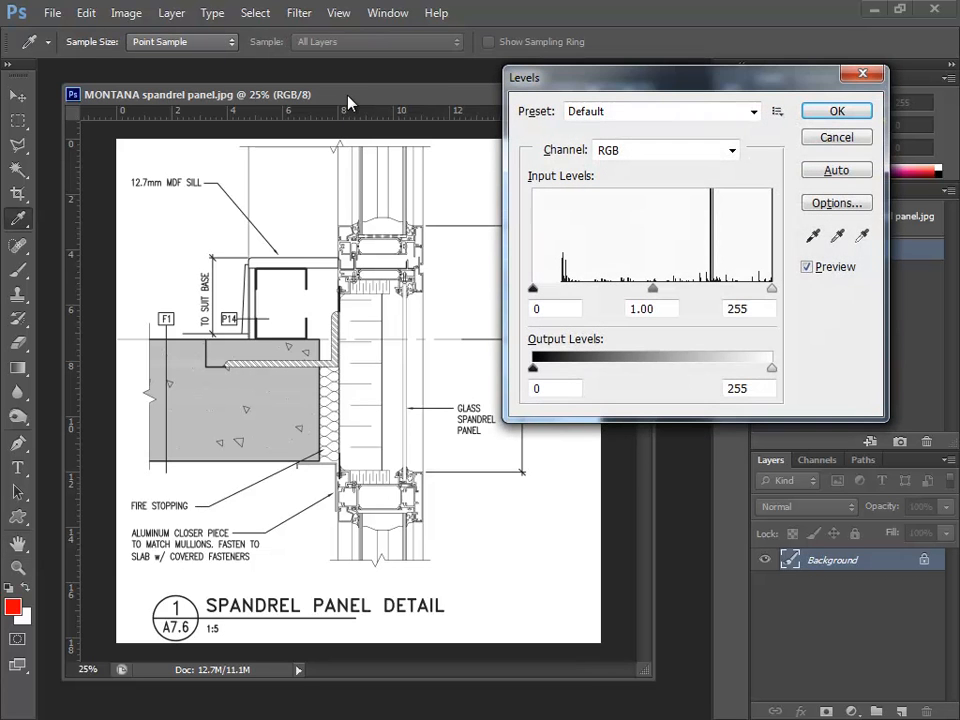
pyautogui.moveTo(695, 90); pyautogui.dragTo(633, 188)
pyautogui.moveTo(748, 478); pyautogui.dragTo(616, 479)
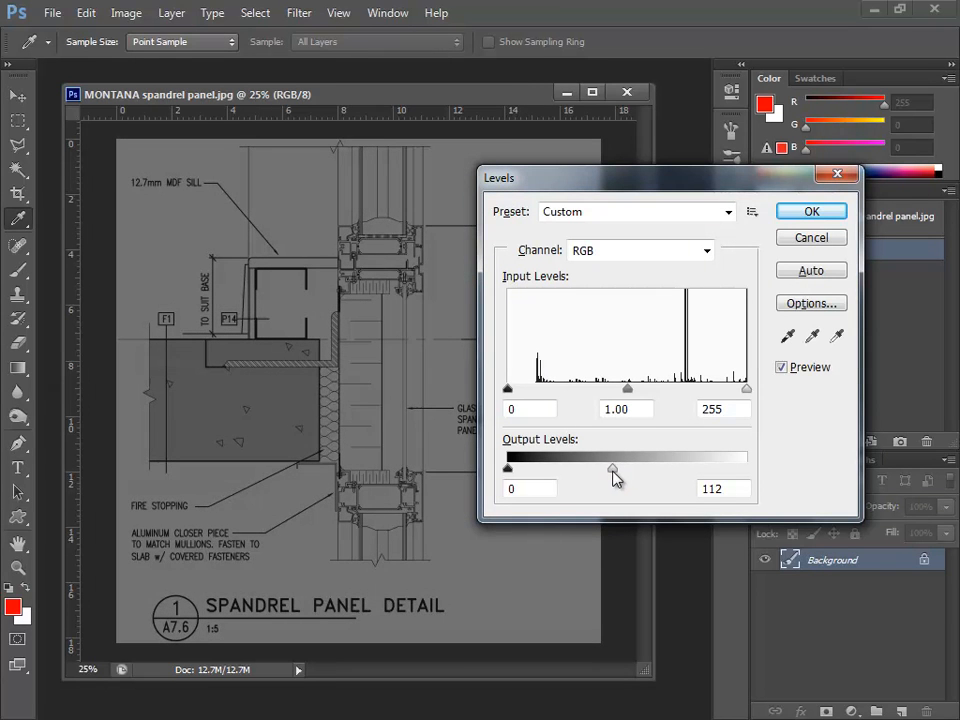
pyautogui.moveTo(616, 479); pyautogui.dragTo(613, 479)
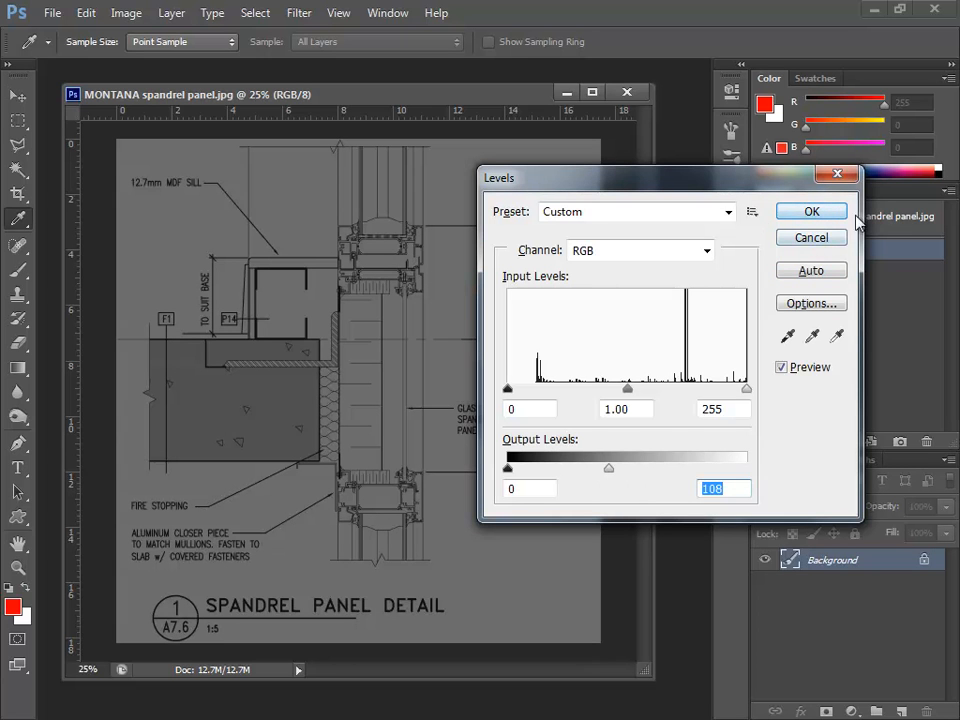
pyautogui.click(811, 237)
pyautogui.press('h')
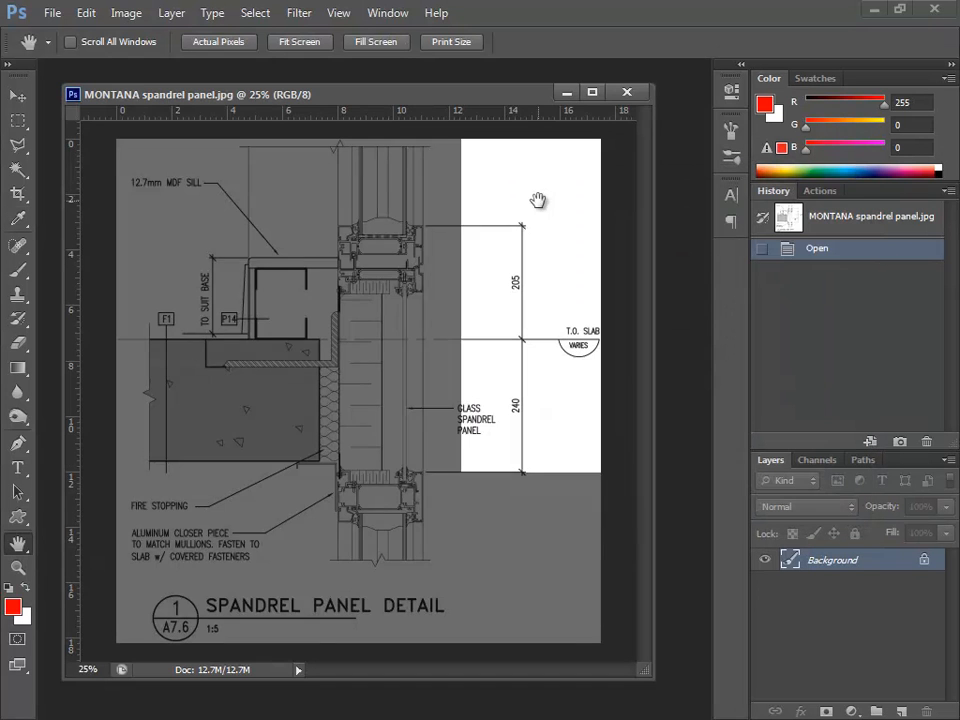
# Step: Switch from Photoshop to the AutoCAD drawing 2500 PG WALL simple and turn off its IMAGE import layer
pyautogui.click(565, 93)
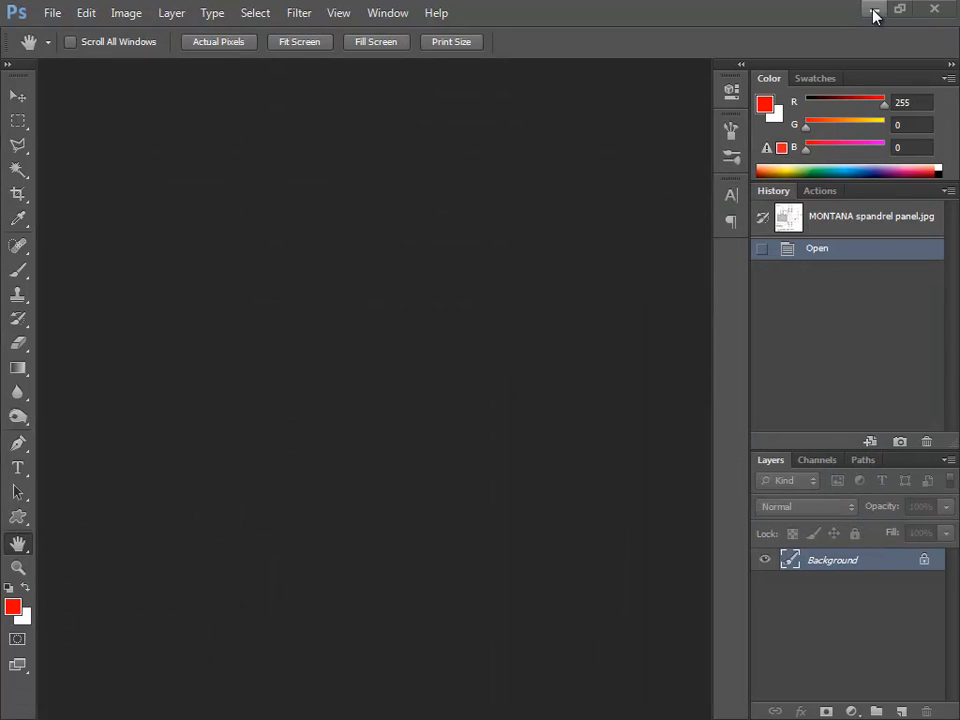
pyautogui.click(874, 12)
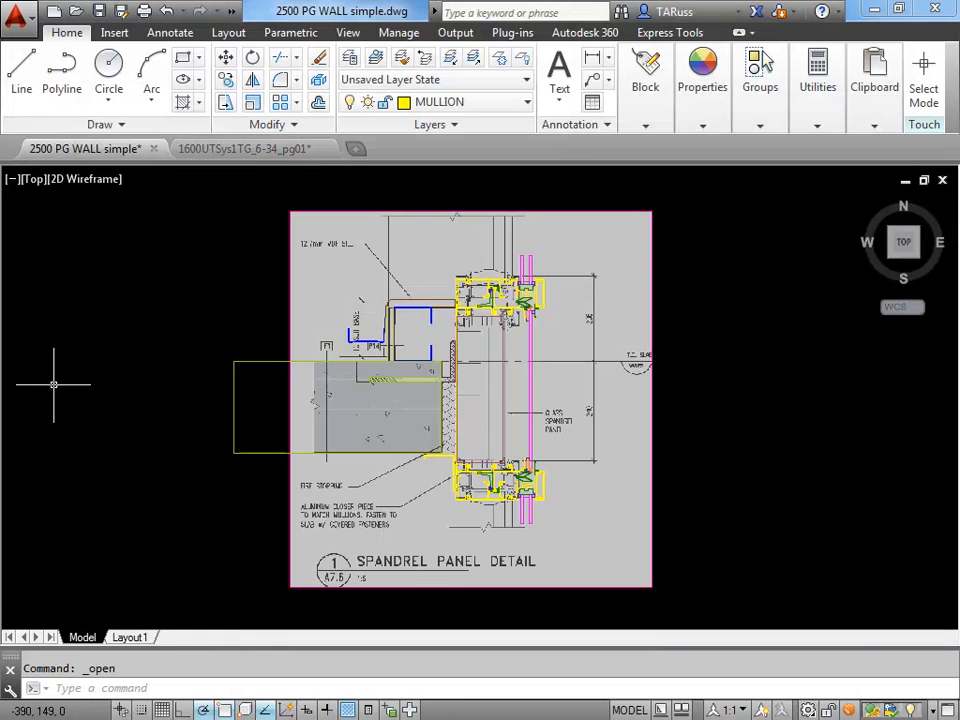
pyautogui.moveTo(713, 279)
pyautogui.mouseDown(button='middle')
pyautogui.moveTo(673, 302)
pyautogui.moveTo(681, 270)
pyautogui.mouseUp(button='middle')
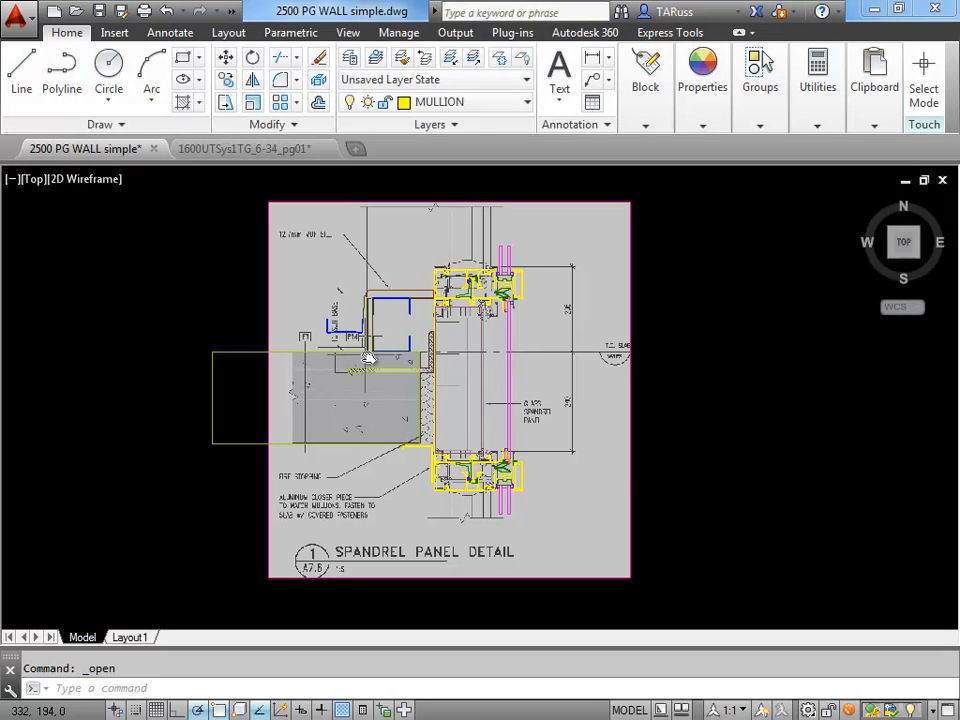
pyautogui.click(506, 104)
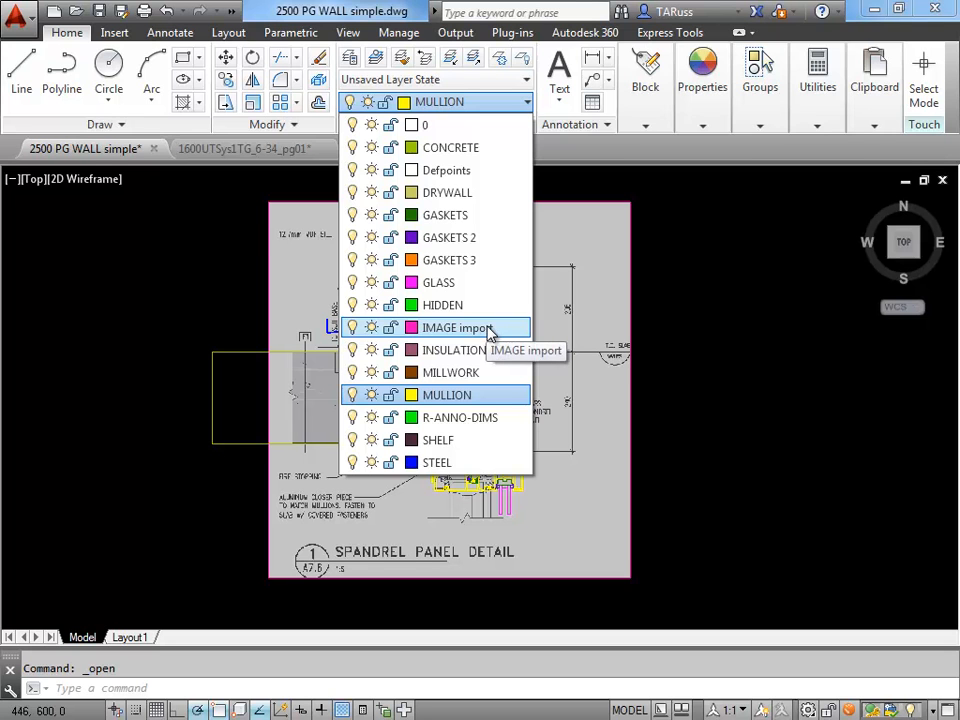
pyautogui.click(352, 328)
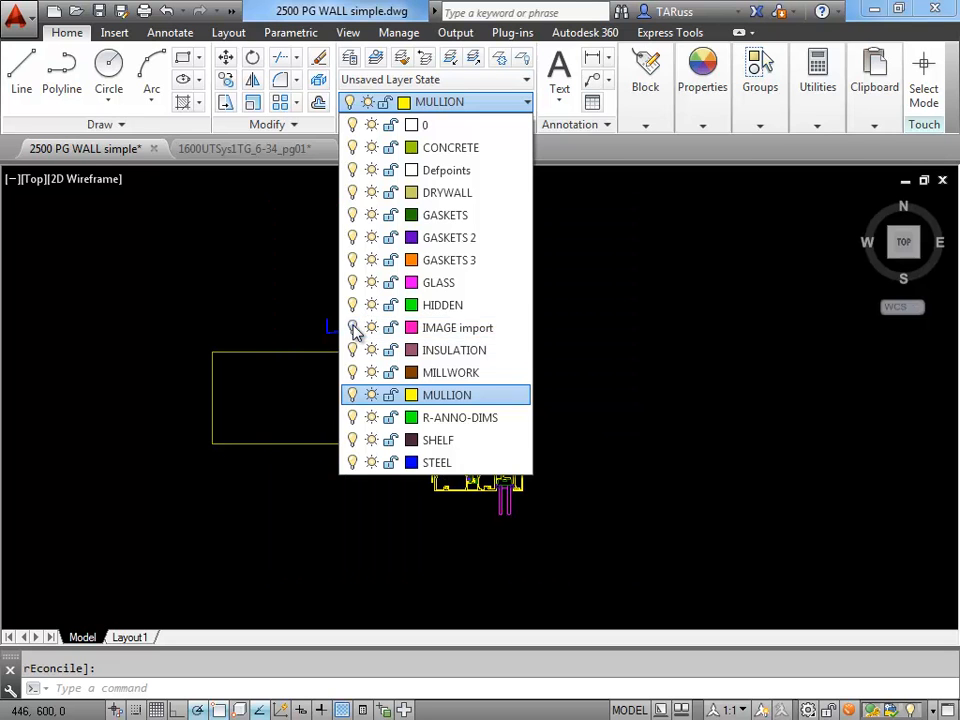
pyautogui.click(621, 337)
pyautogui.click(553, 335)
pyautogui.click(551, 336)
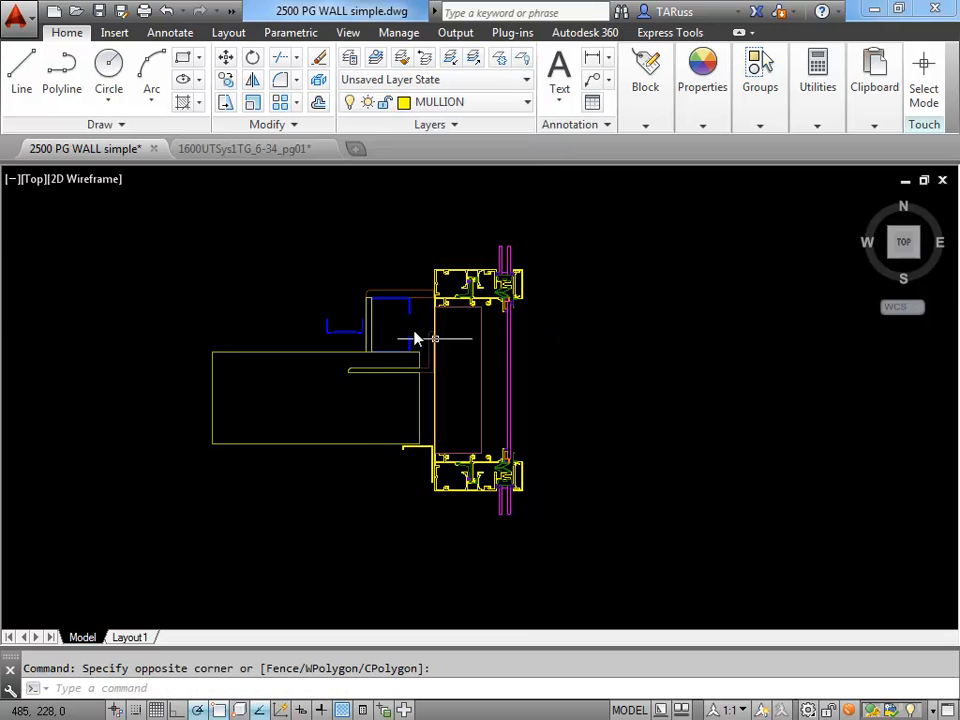
# Step: Attach the image file Montana Spandrel Panel detail drawing MUTED from the DETAILING folder as a reference
pyautogui.scroll(6, 503, 305)
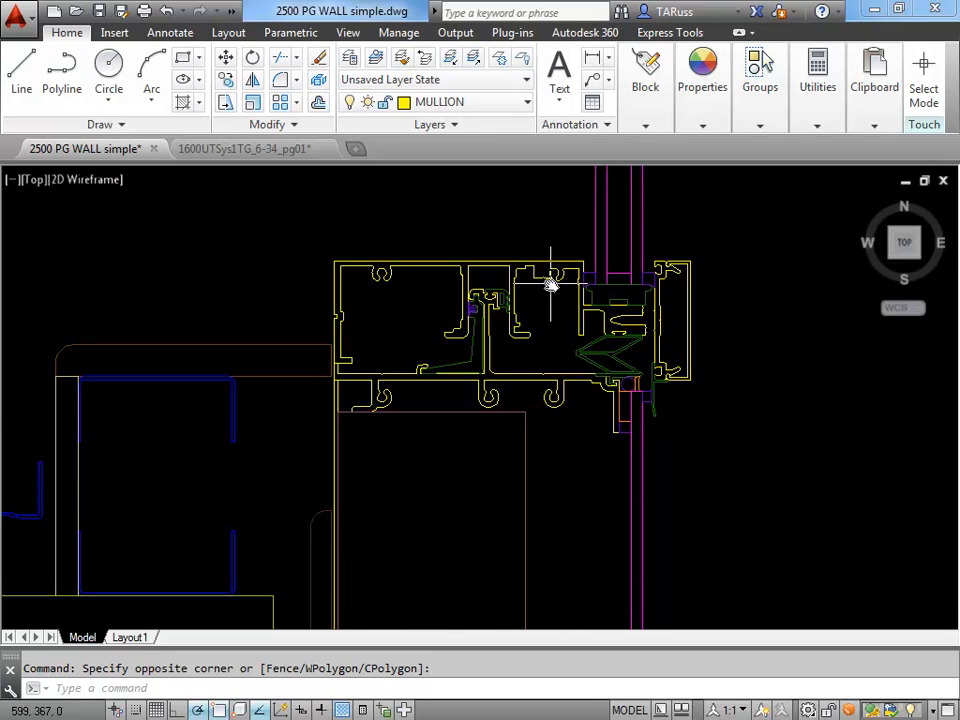
pyautogui.scroll(-4, 551, 286)
pyautogui.moveTo(551, 286)
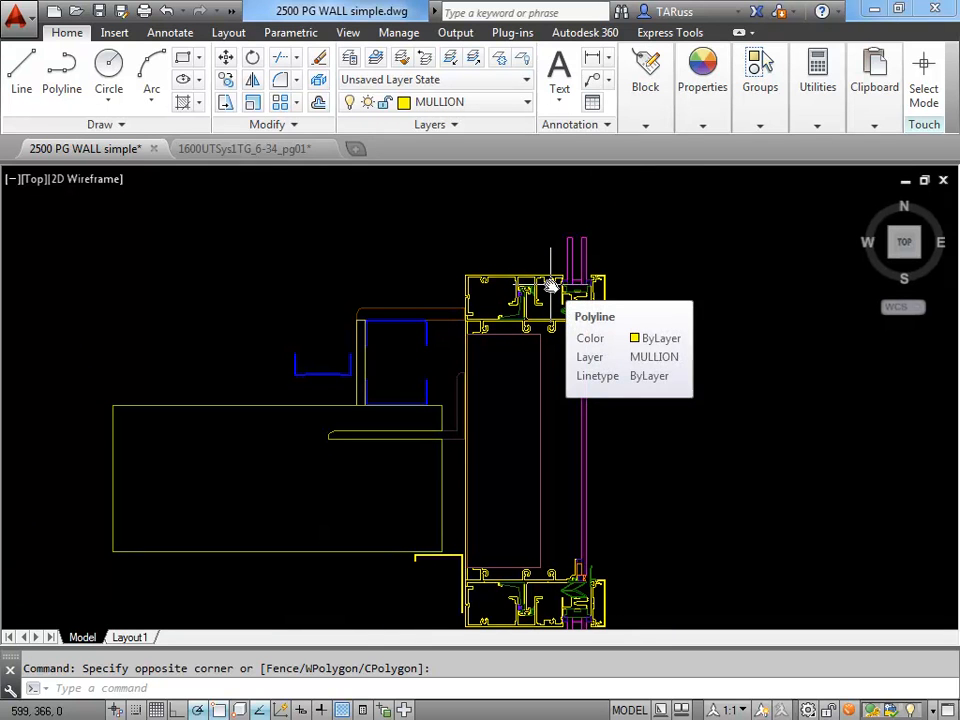
pyautogui.moveTo(480, 296); pyautogui.dragTo(502, 249, button='middle')
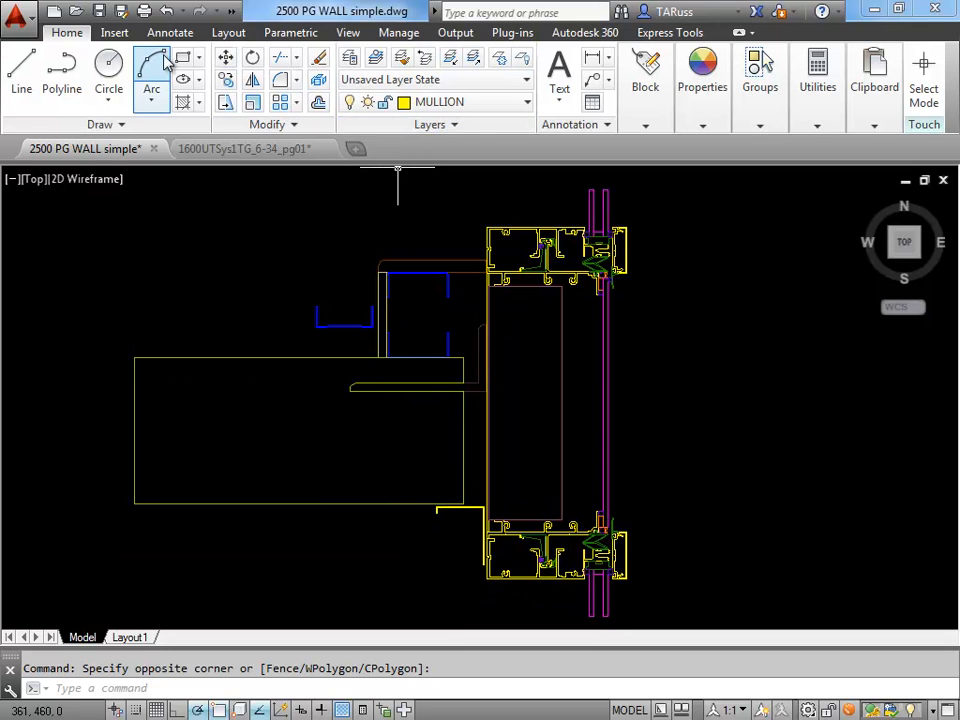
pyautogui.click(114, 34)
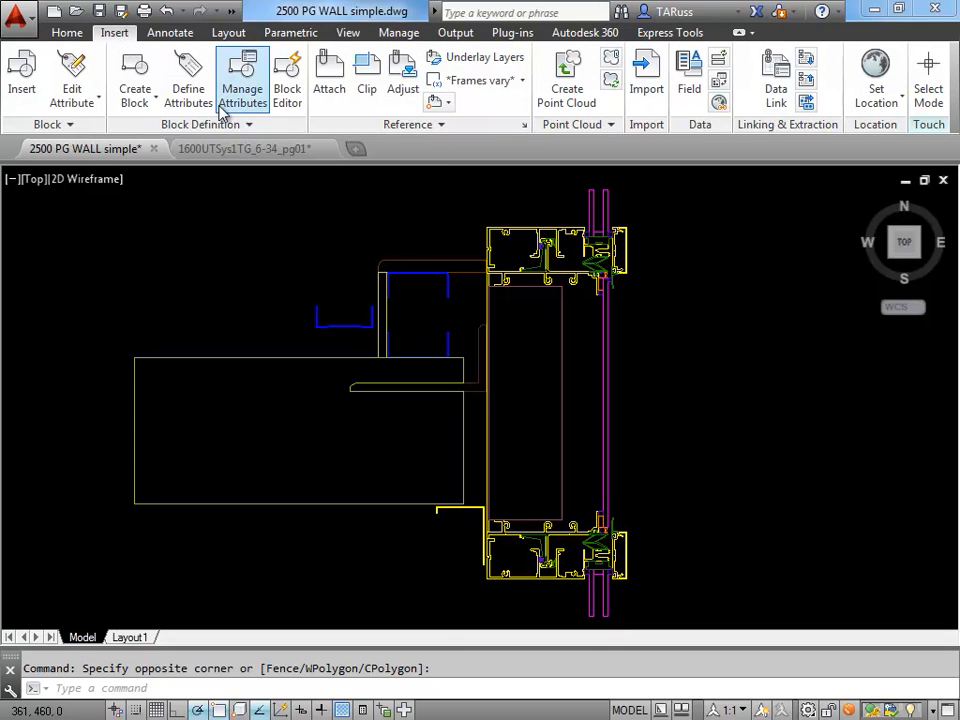
pyautogui.click(335, 92)
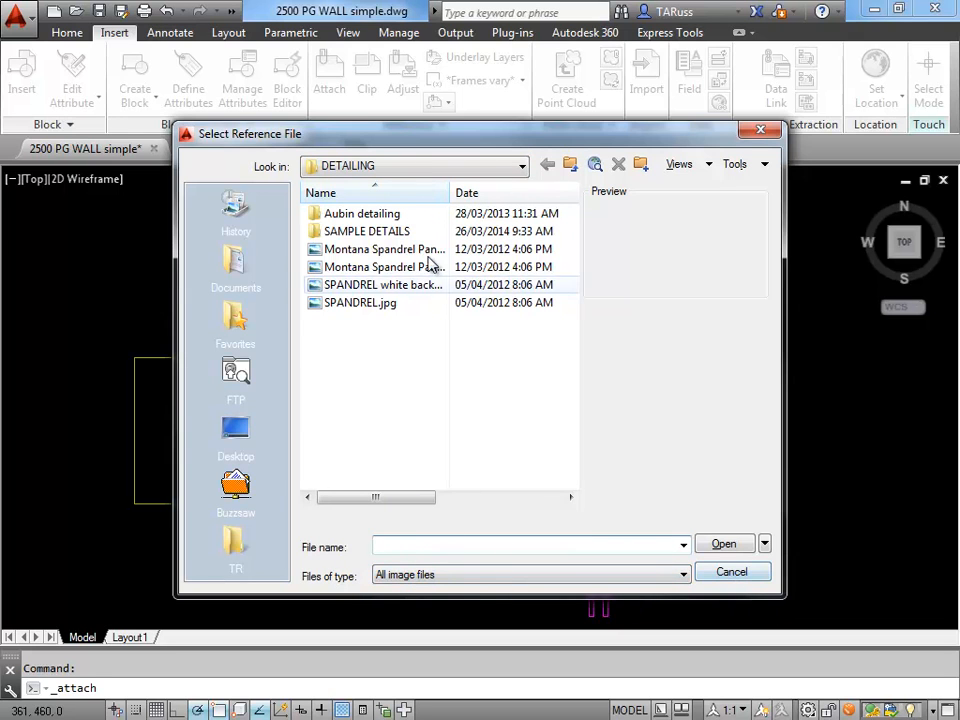
pyautogui.moveTo(450, 196); pyautogui.dragTo(566, 202)
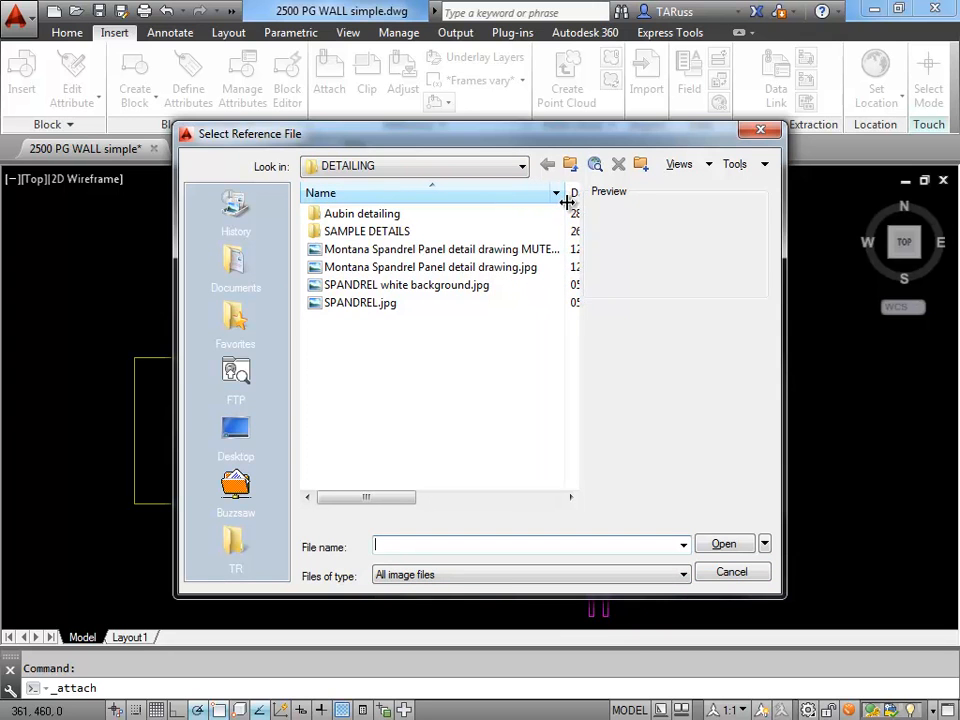
pyautogui.click(458, 249)
pyautogui.click(427, 273)
pyautogui.click(442, 252)
pyautogui.click(711, 547)
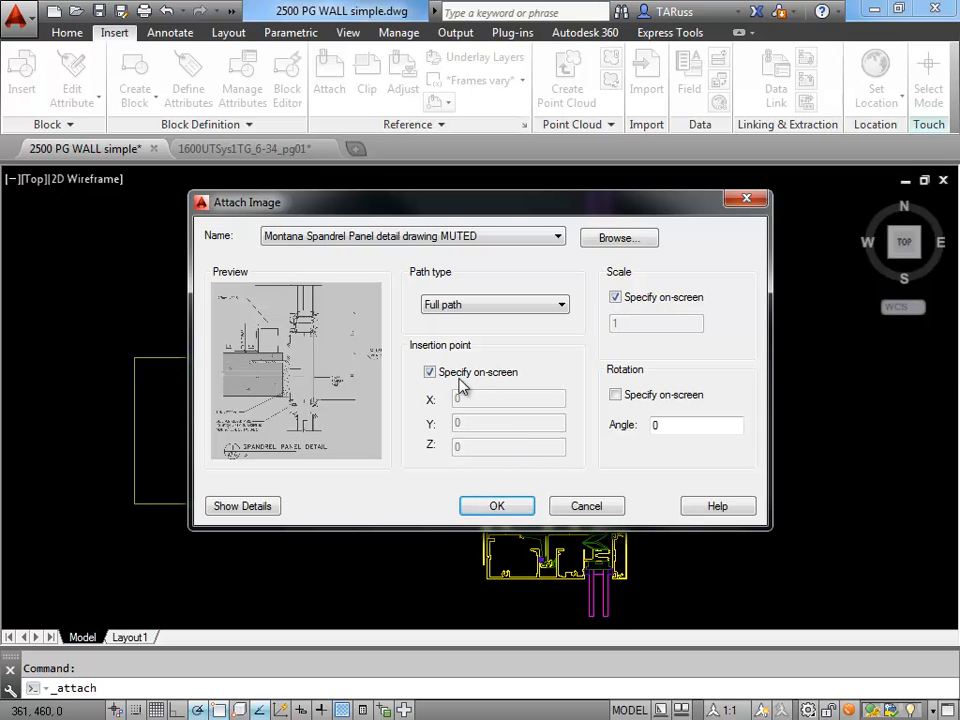
# Step: Place the attached image in the empty space right of the wall section, specifying its insertion point and scale on-screen
pyautogui.click(497, 508)
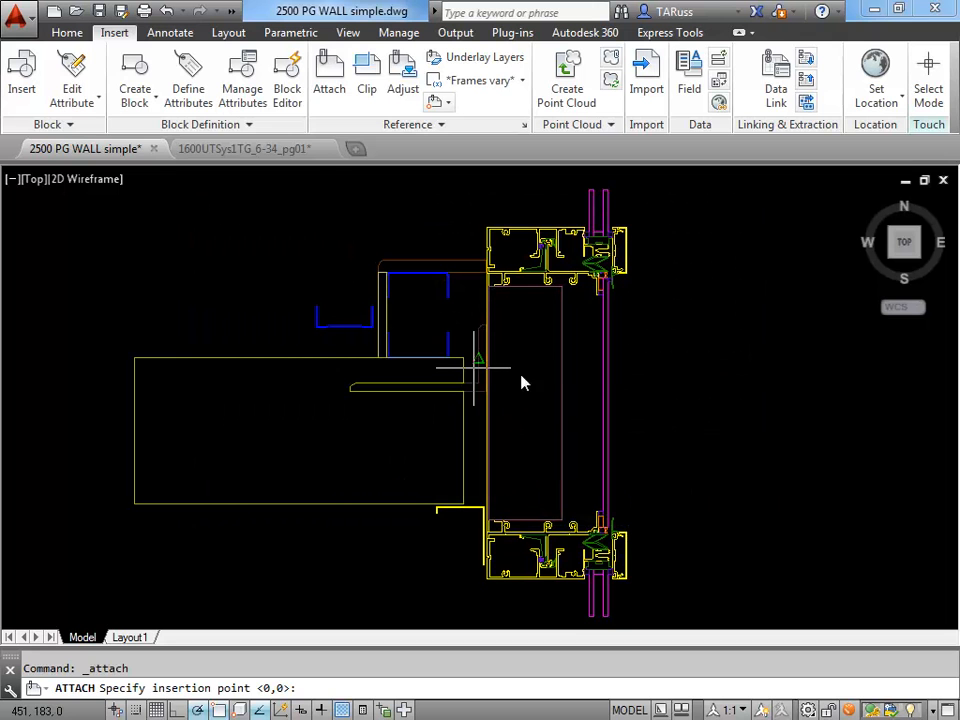
pyautogui.click(717, 392)
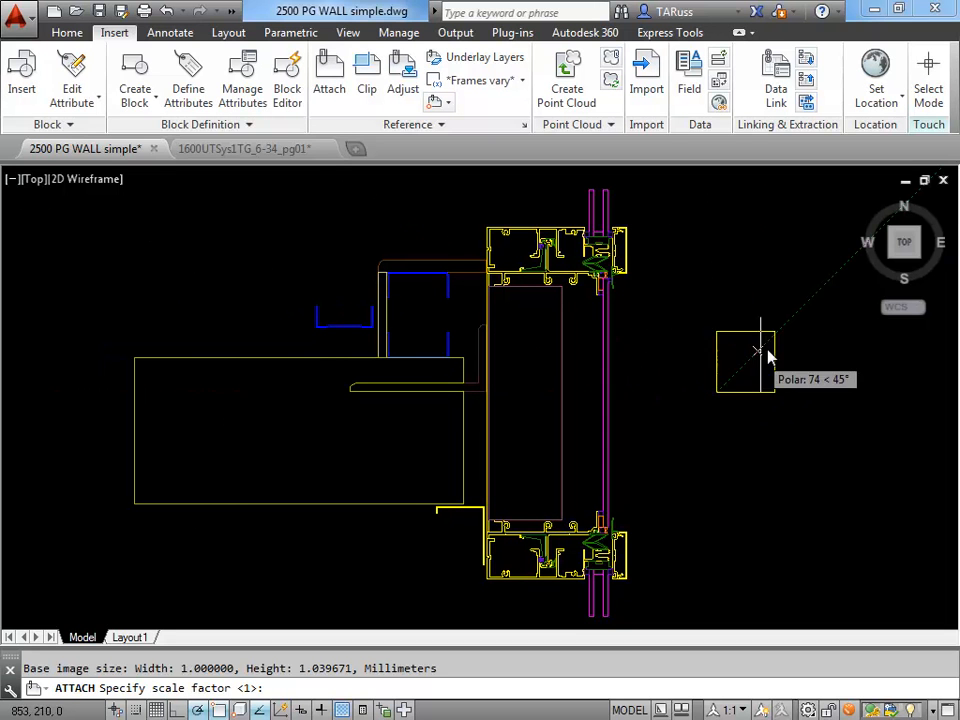
pyautogui.moveTo(800, 300); pyautogui.dragTo(611, 333, button='middle')
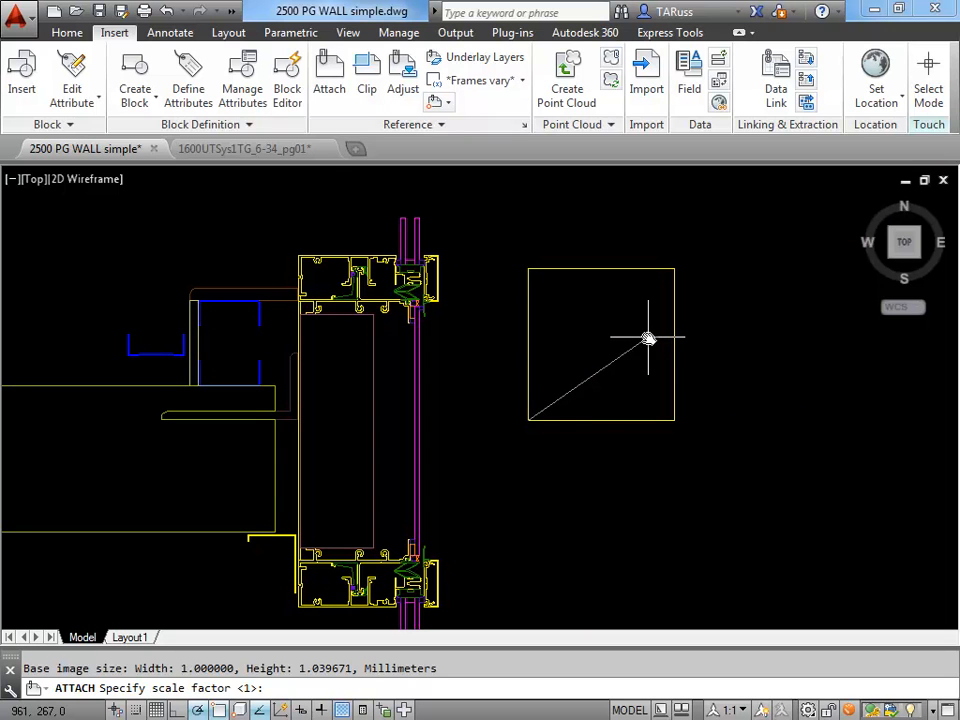
pyautogui.click(736, 294)
# Step: Move the attached spandrel panel image so it overlaps the mullions and glass of the wall section
pyautogui.moveTo(648, 387)
pyautogui.mouseDown(button='middle')
pyautogui.moveTo(714, 390)
pyautogui.moveTo(678, 401)
pyautogui.moveTo(658, 371)
pyautogui.mouseUp(button='middle')
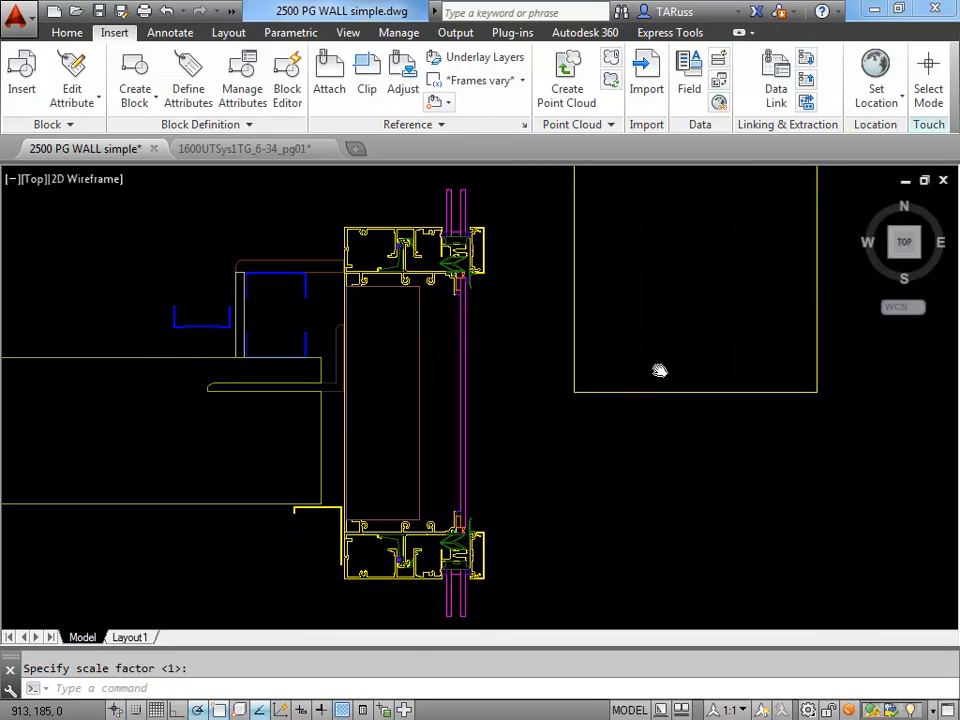
pyautogui.write('m')
pyautogui.press('Return')
pyautogui.click(672, 391)
pyautogui.press('Return')
pyautogui.click(722, 407)
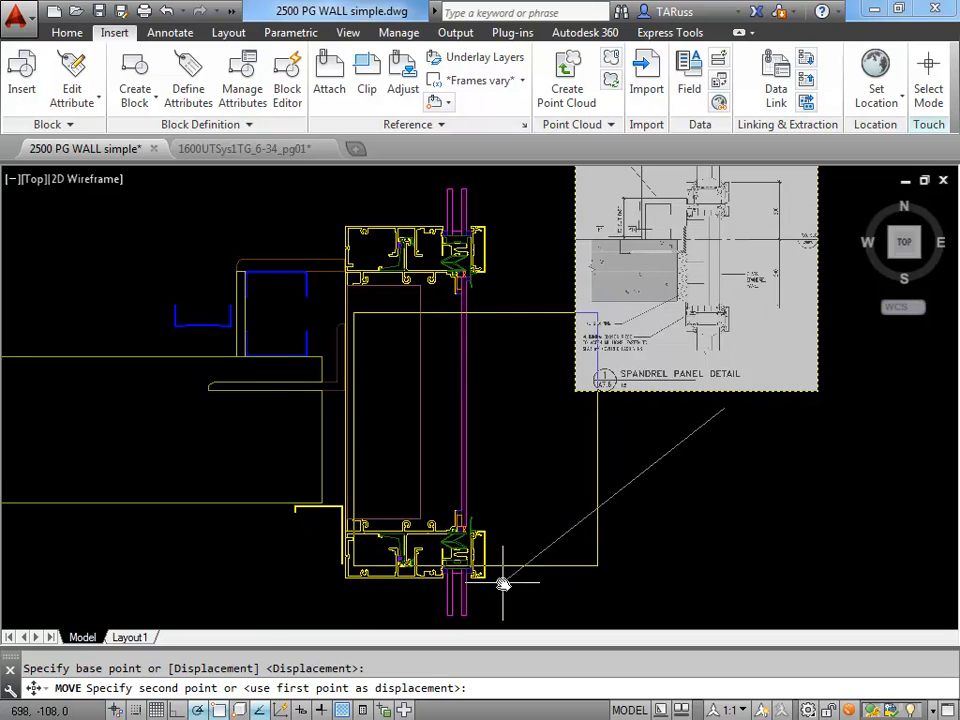
pyautogui.click(500, 553)
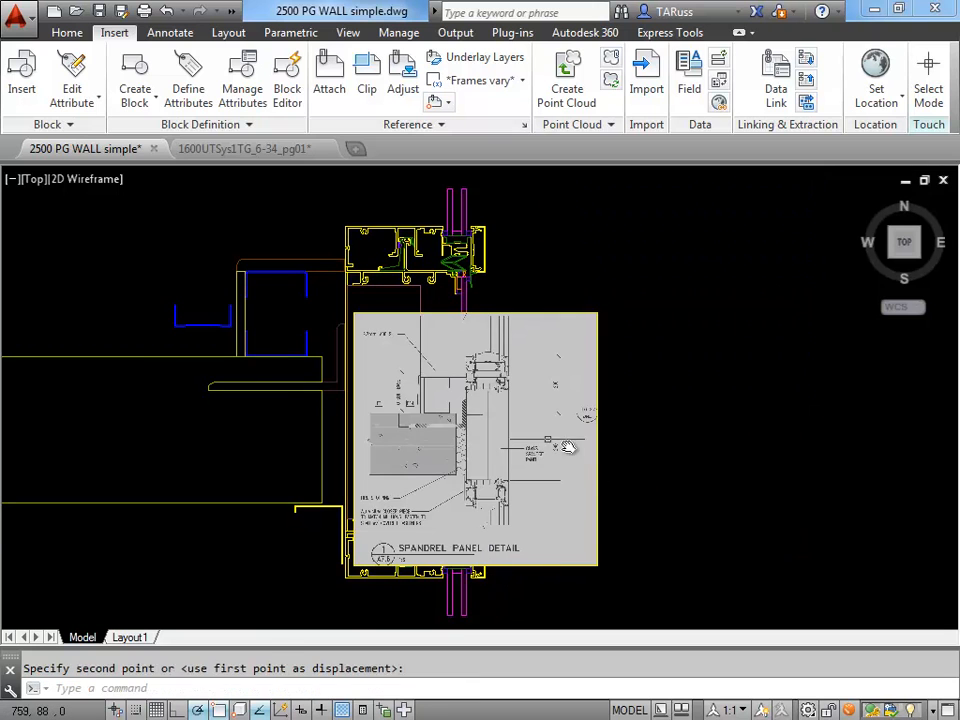
# Step: Change the spandrel image's draw order with Send to Back so it lies behind the linework
pyautogui.click(514, 316)
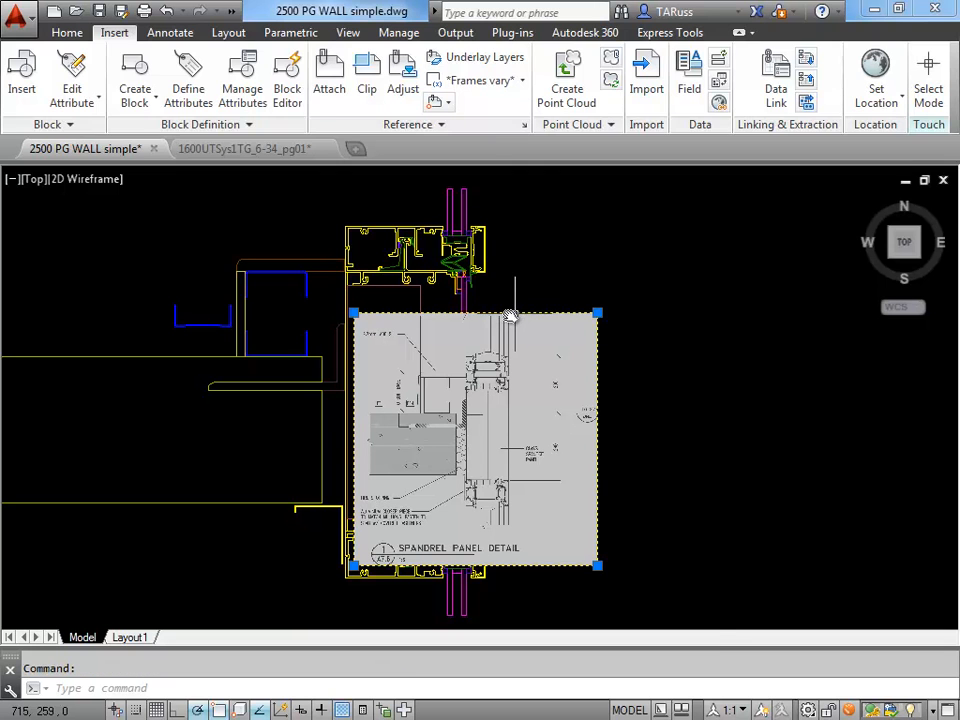
pyautogui.rightClick(514, 313)
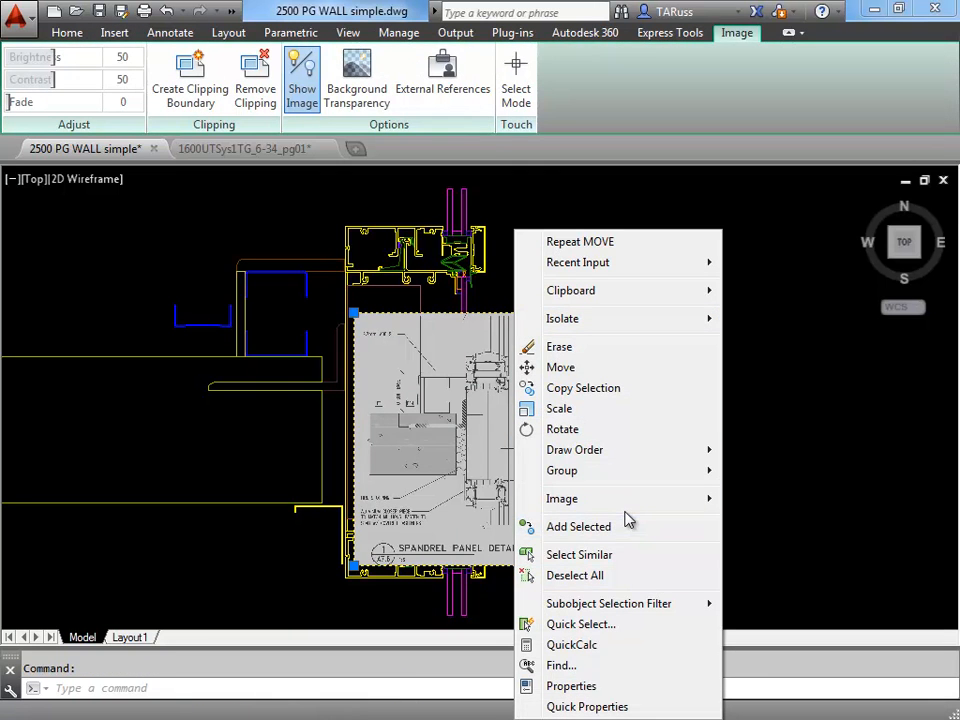
pyautogui.moveTo(621, 450)
pyautogui.click(788, 472)
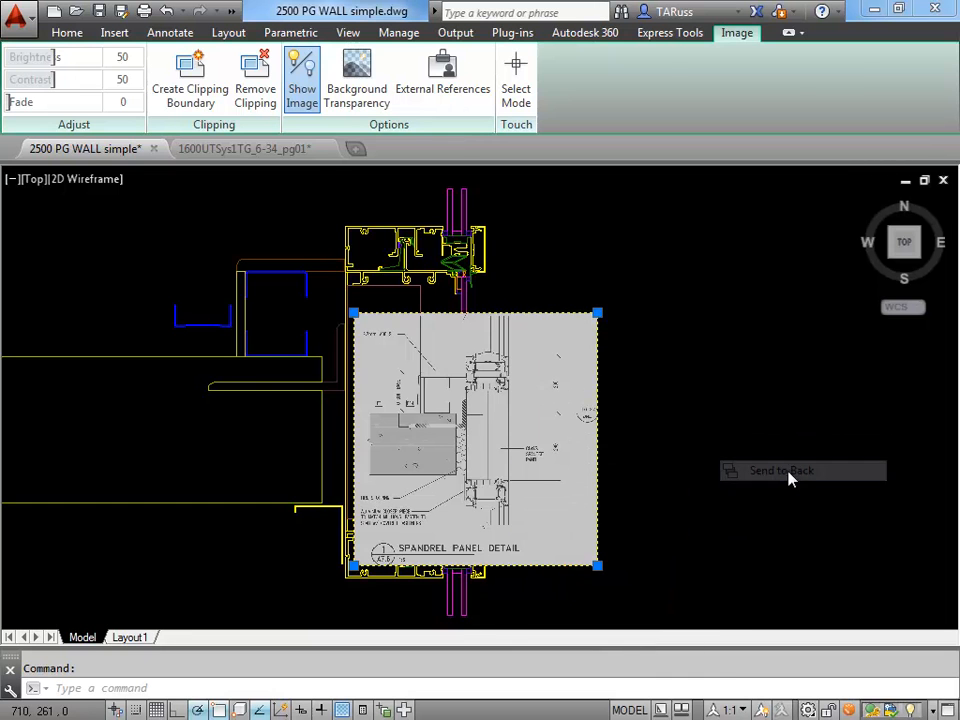
# Step: Move the spandrel image by its slab's upper-right corner onto the upper-right corner of the drawn concrete slab
pyautogui.moveTo(454, 418); pyautogui.dragTo(542, 360, button='middle')
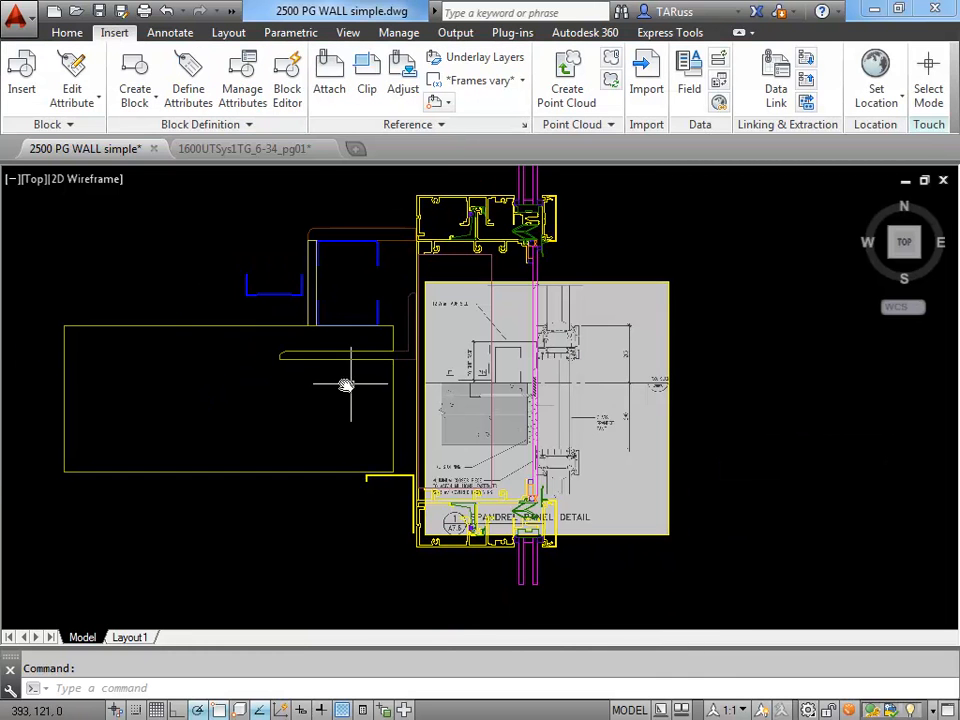
pyautogui.moveTo(462, 391); pyautogui.dragTo(514, 388, button='middle')
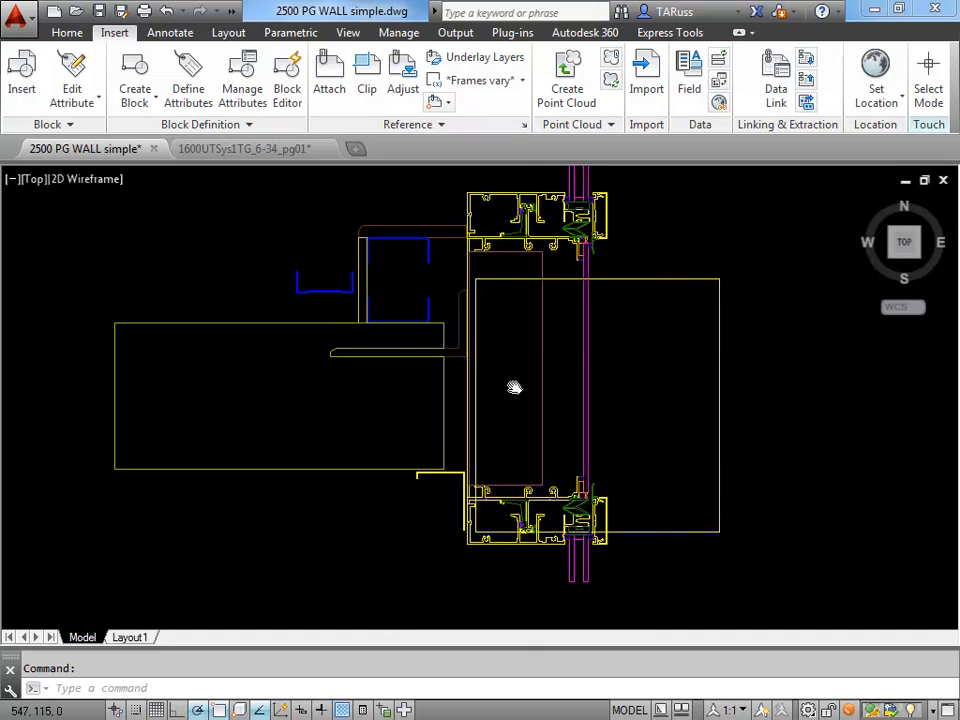
pyautogui.scroll(5, 514, 388)
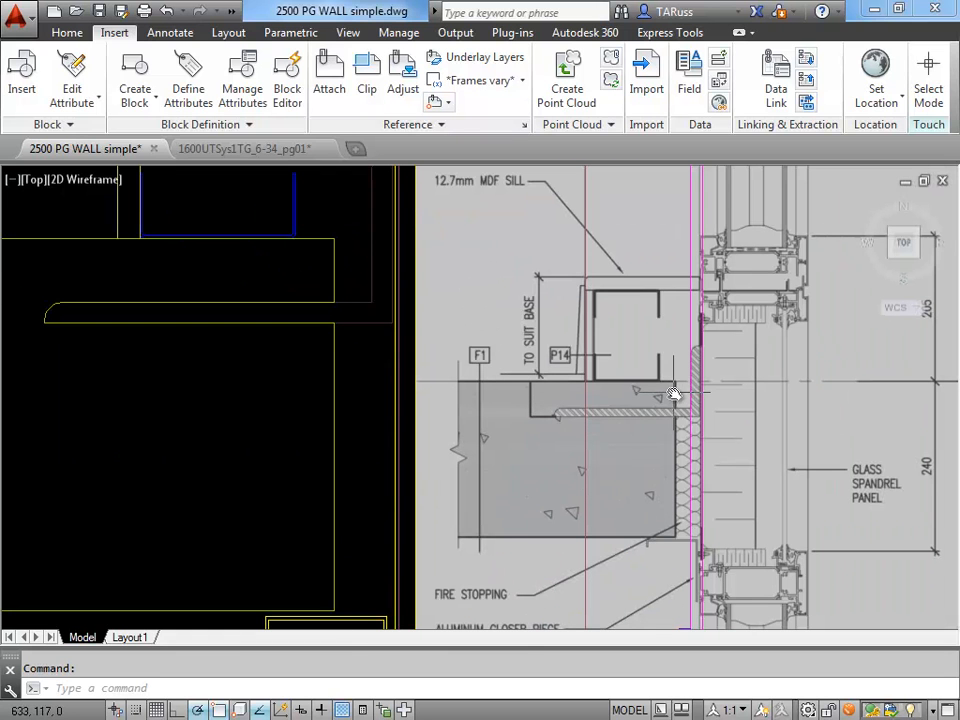
pyautogui.write('m')
pyautogui.press('Return')
pyautogui.scroll(-6, 582, 316)
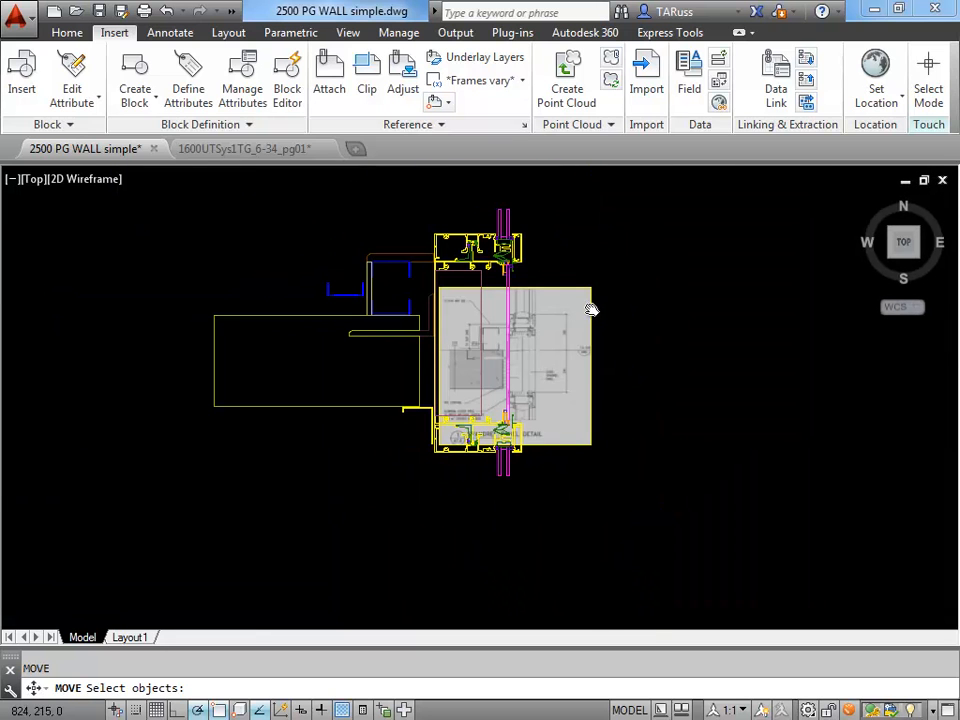
pyautogui.click(590, 310)
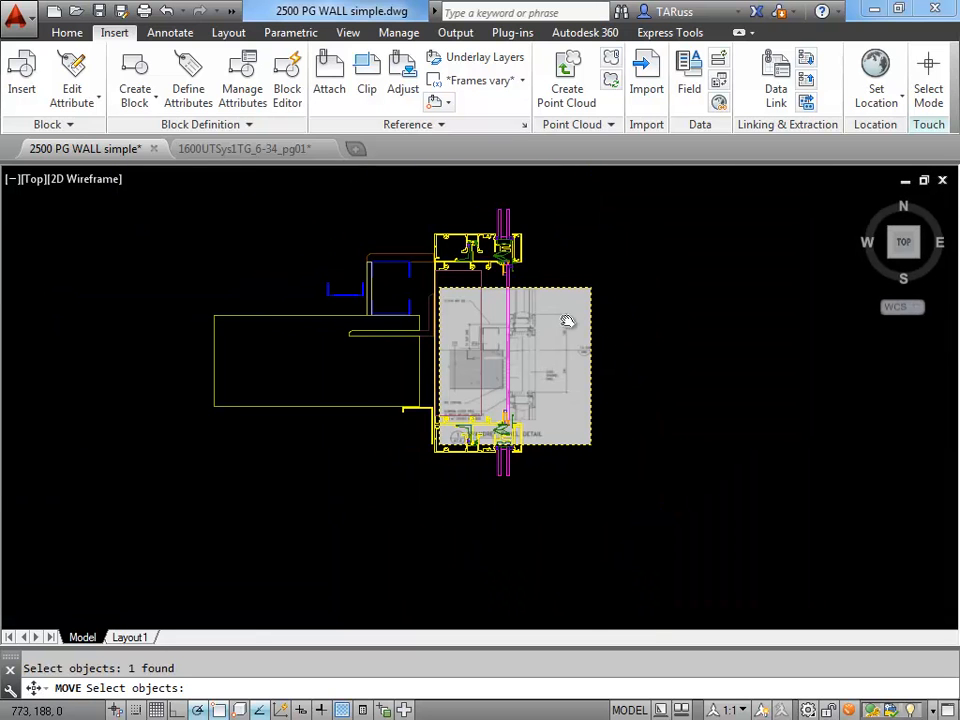
pyautogui.press('Return')
pyautogui.scroll(10, 470, 360)
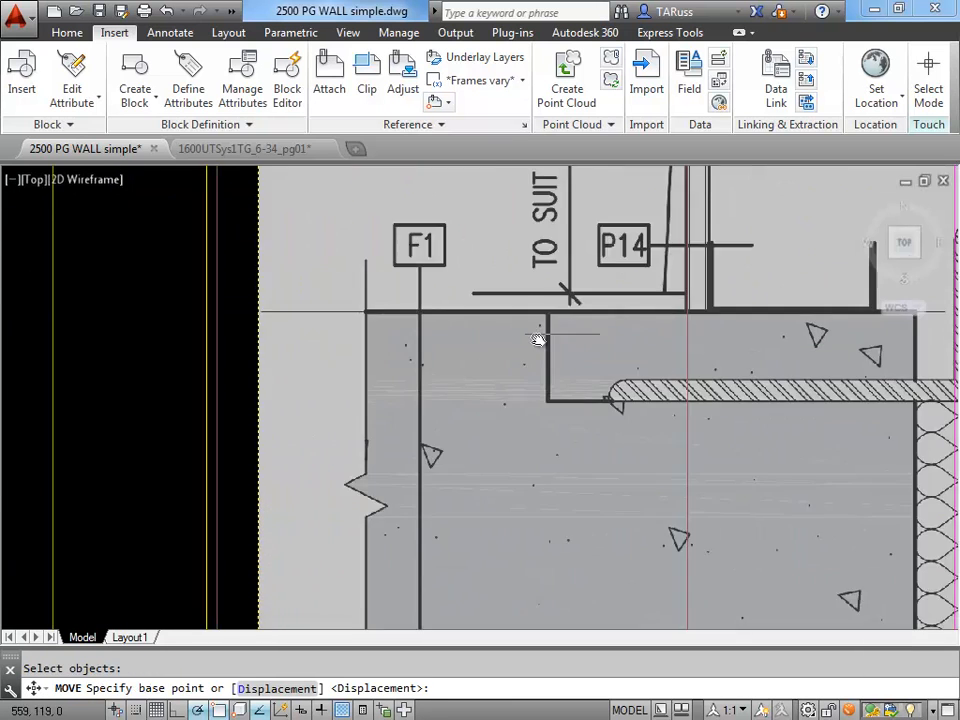
pyautogui.moveTo(849, 337)
pyautogui.mouseDown(button='middle')
pyautogui.moveTo(686, 358)
pyautogui.moveTo(733, 344)
pyautogui.mouseUp(button='middle')
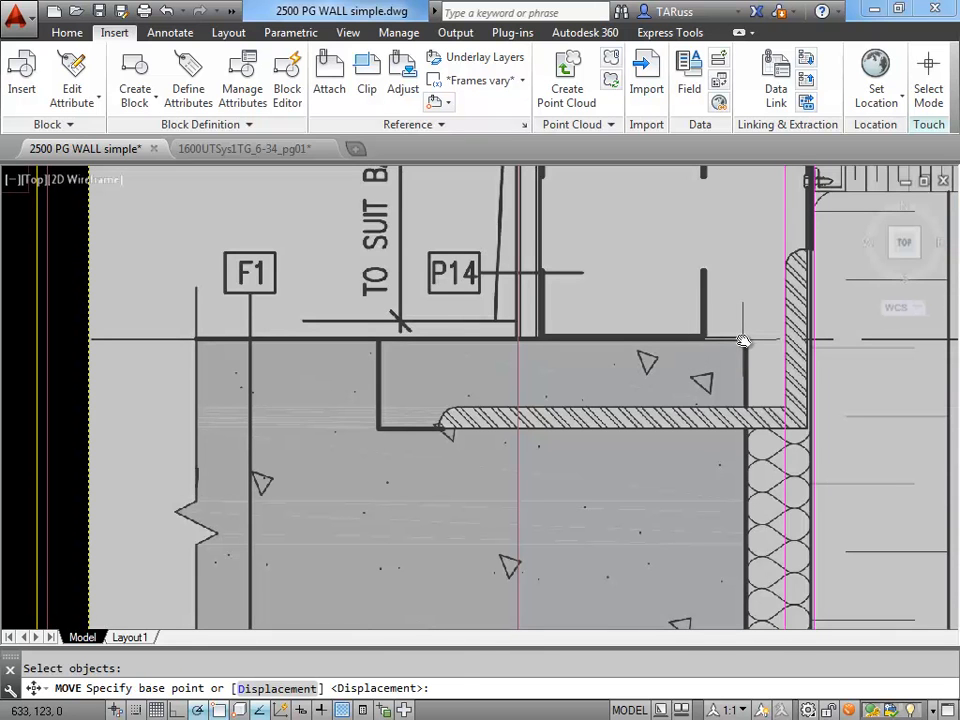
pyautogui.click(746, 343)
pyautogui.scroll(-3, 700, 355)
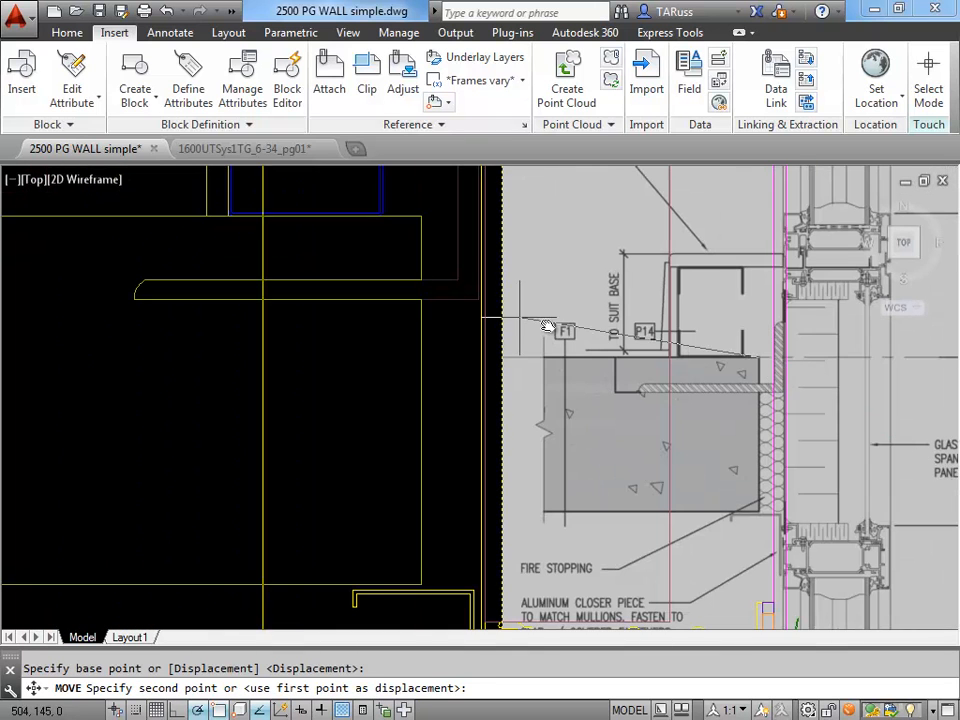
pyautogui.click(421, 216)
pyautogui.scroll(-2, 551, 326)
pyautogui.scroll(-2, 489, 369)
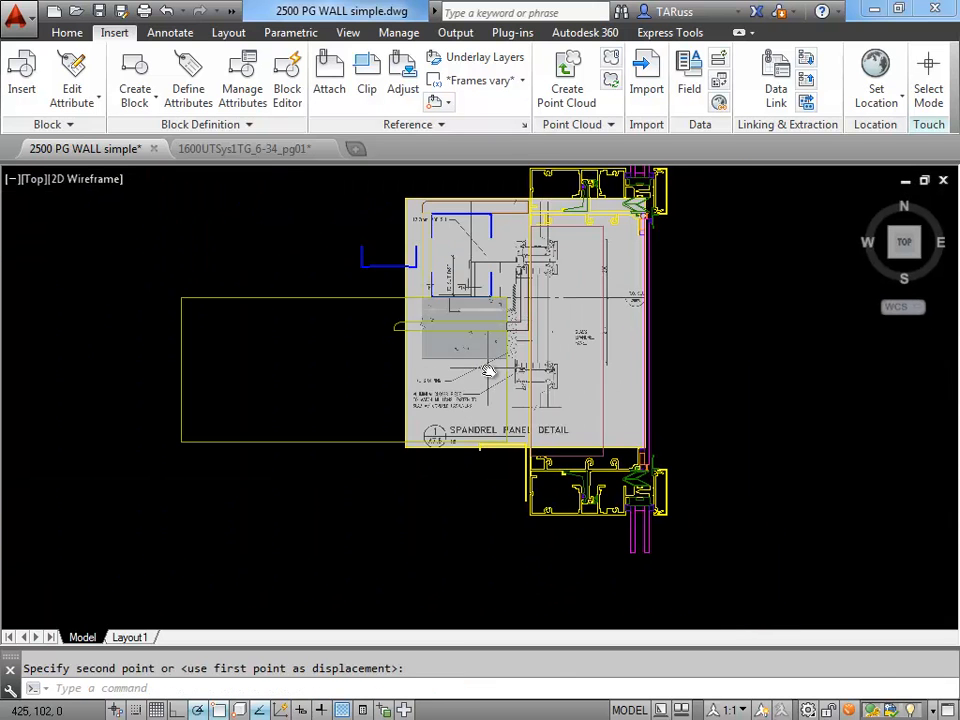
# Step: Begin scaling the spandrel image, with the base point on the drawn concrete slab's upper-right corner
pyautogui.scroll(2, 445, 386)
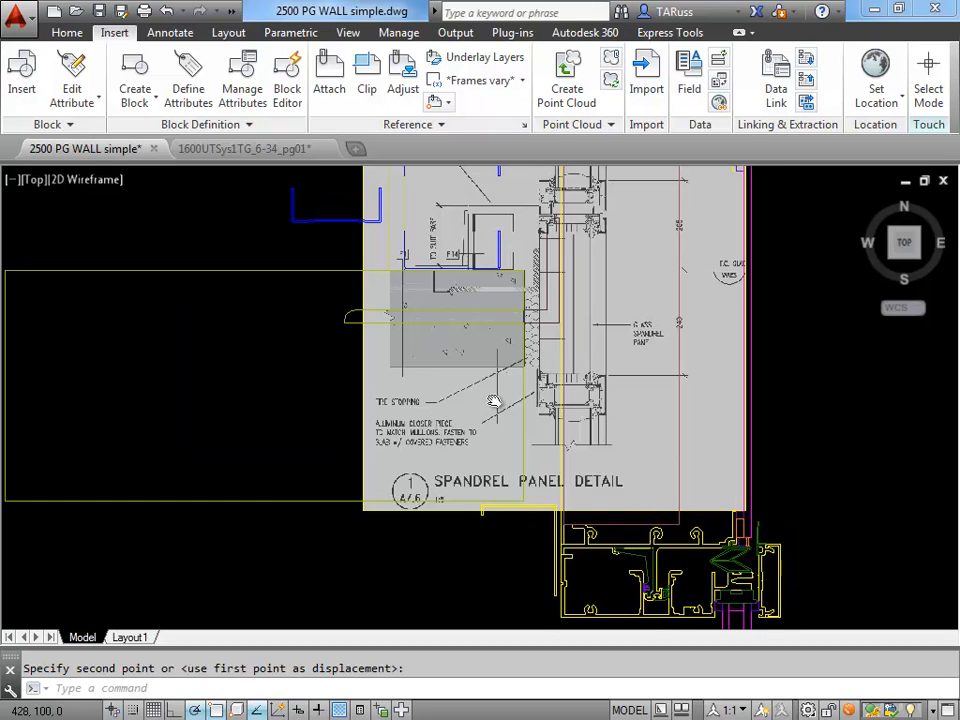
pyautogui.moveTo(495, 396); pyautogui.dragTo(465, 474, button='middle')
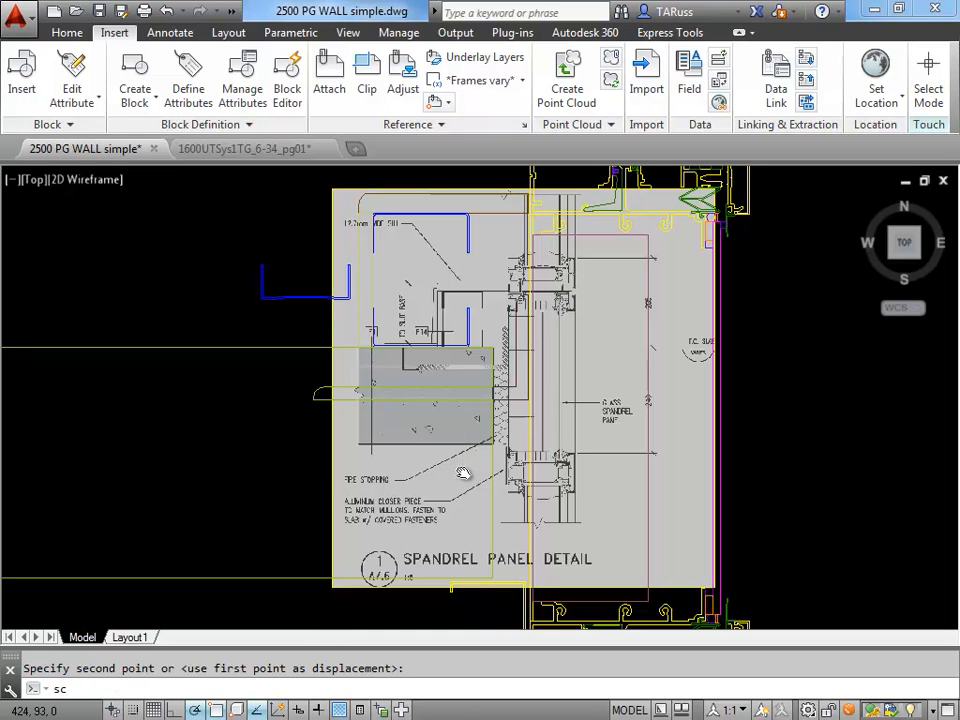
pyautogui.press('Return')
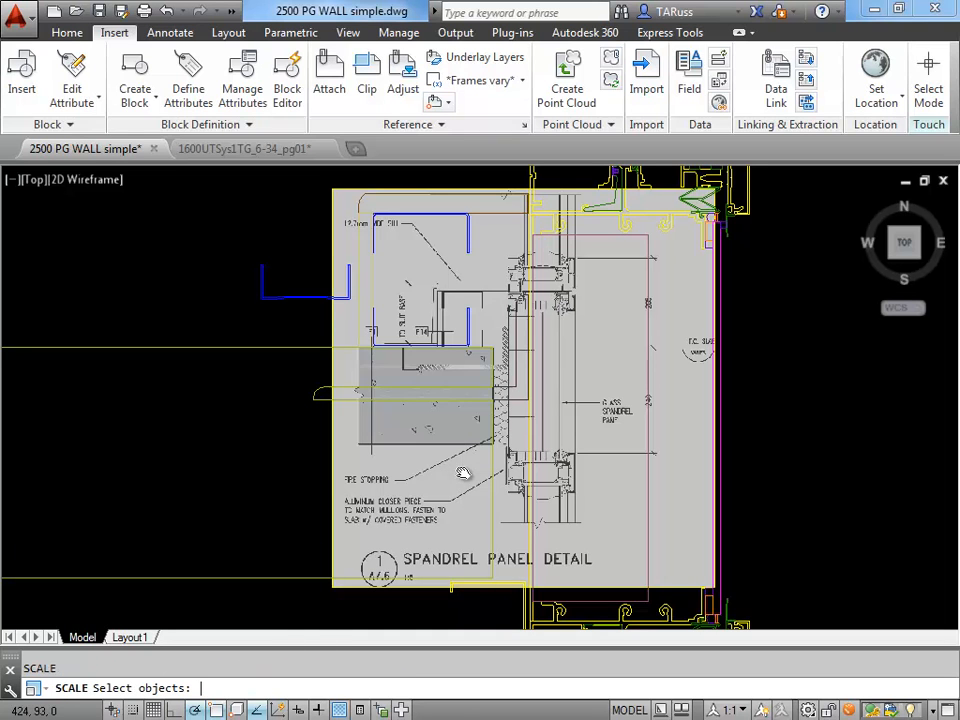
pyautogui.click(330, 230)
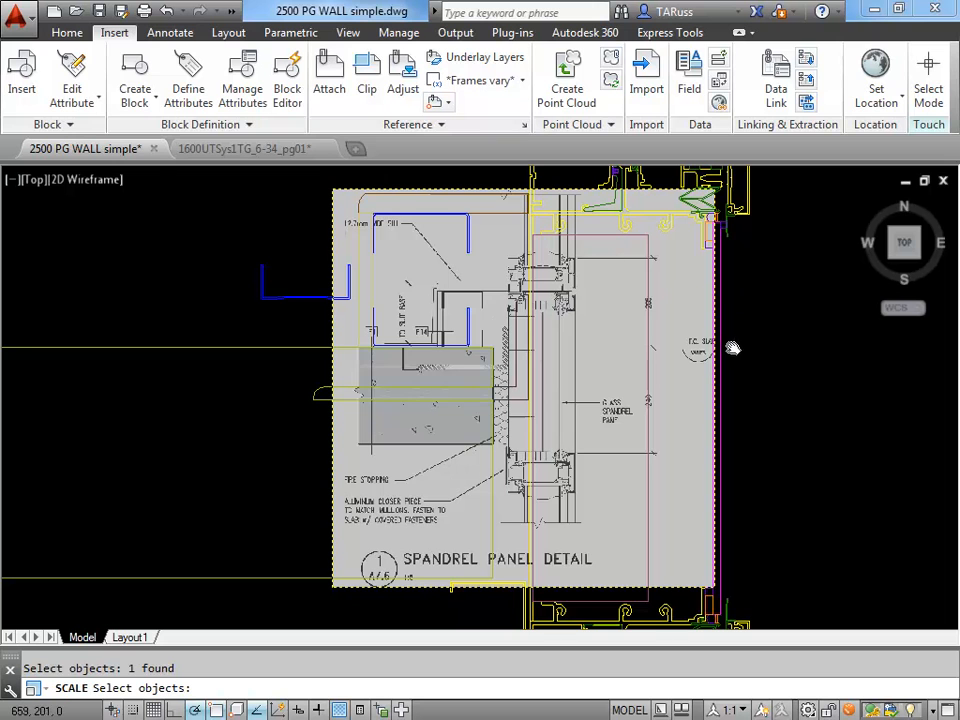
pyautogui.press('Return')
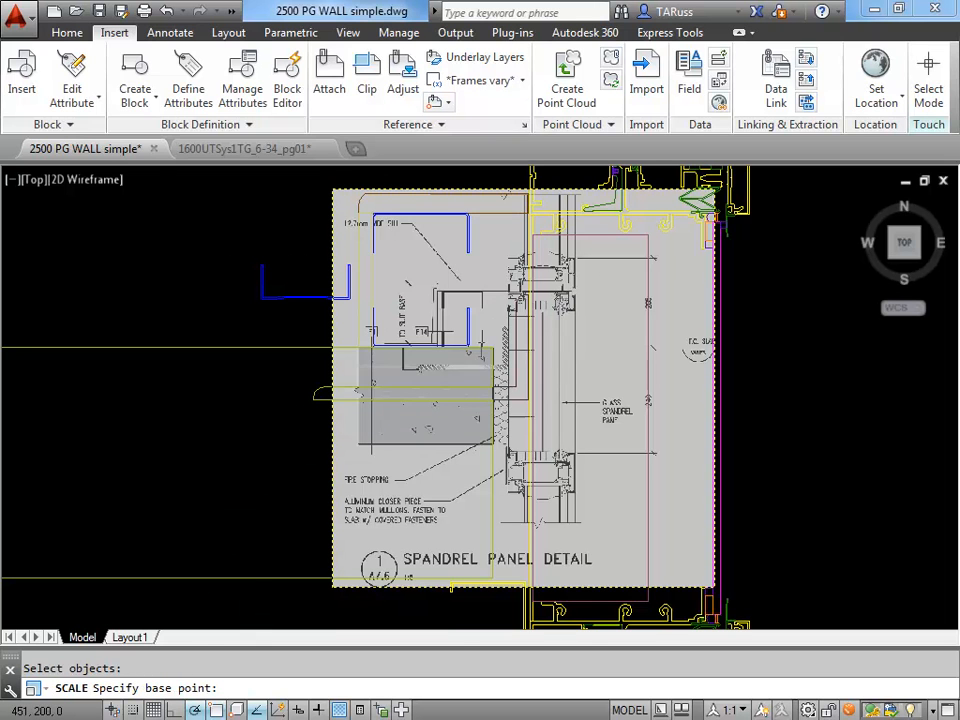
pyautogui.scroll(10, 495, 346)
pyautogui.scroll(4, 548, 320)
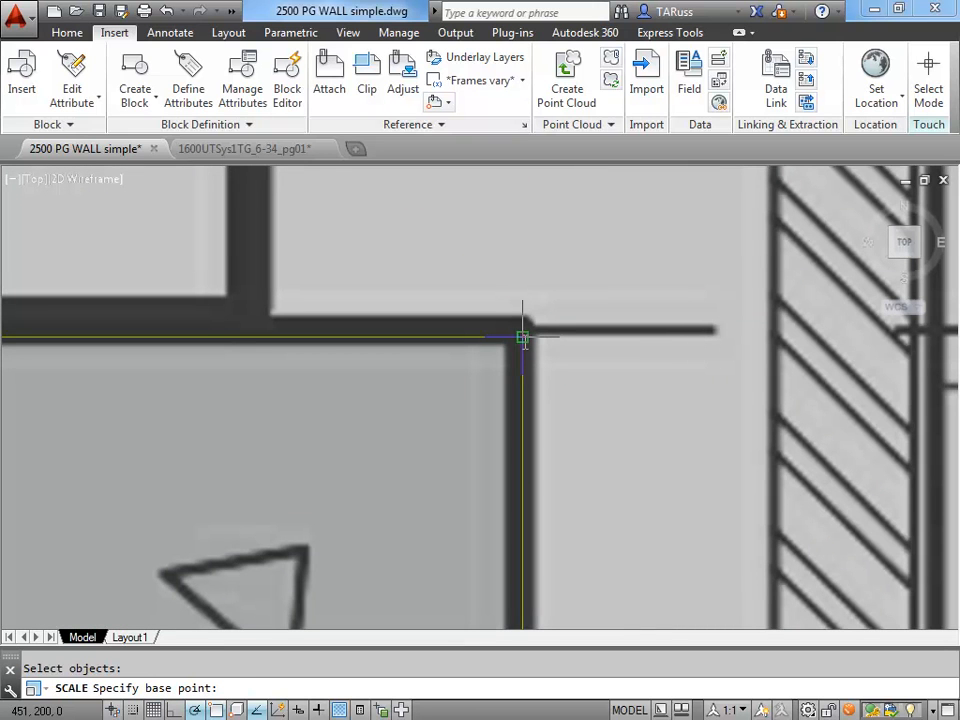
pyautogui.click(522, 337)
pyautogui.scroll(-2, 553, 326)
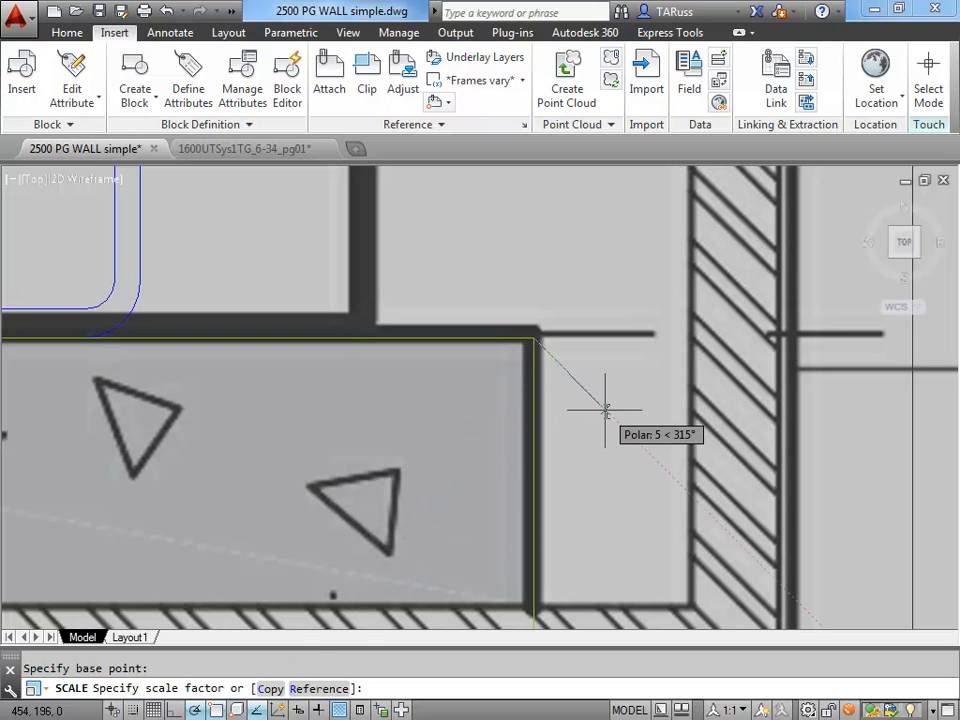
# Step: Scale the image by reference, using its slab's right edge as reference length and the drawn slab's lower-right corner for the new length
pyautogui.press('Return')
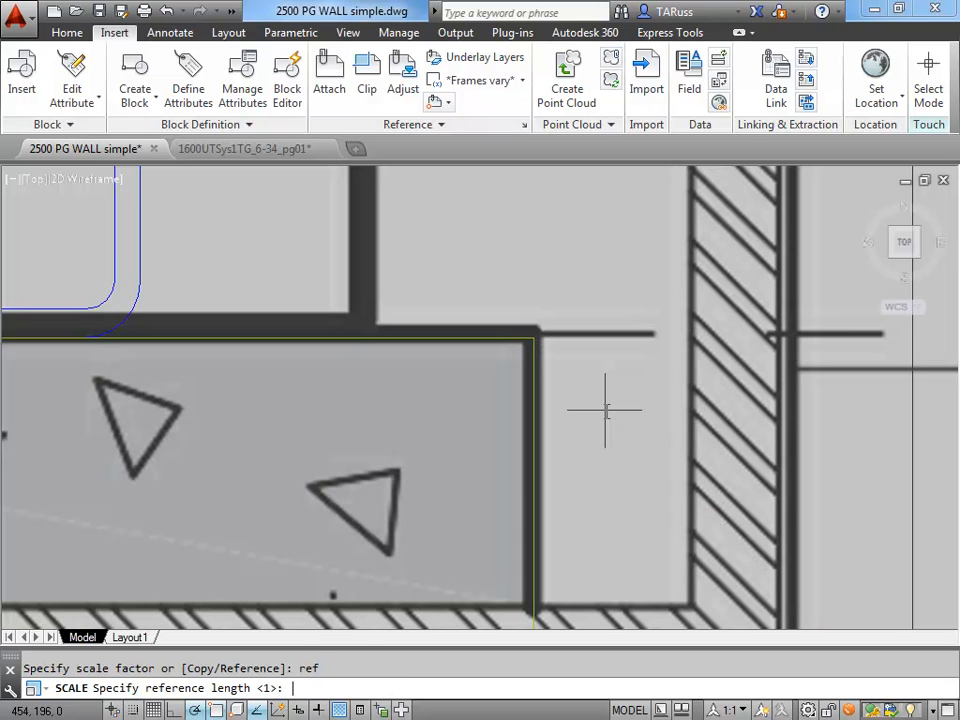
pyautogui.moveTo(559, 354); pyautogui.dragTo(552, 250, button='middle')
pyautogui.scroll(-3, 554, 272)
pyautogui.scroll(4, 550, 250)
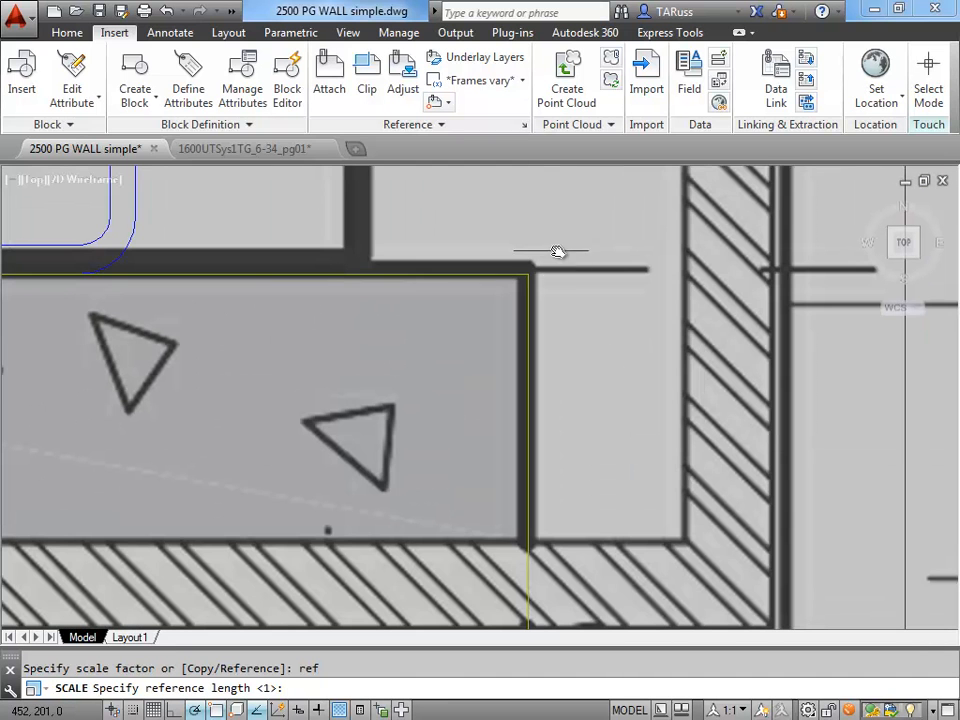
pyautogui.click(530, 275)
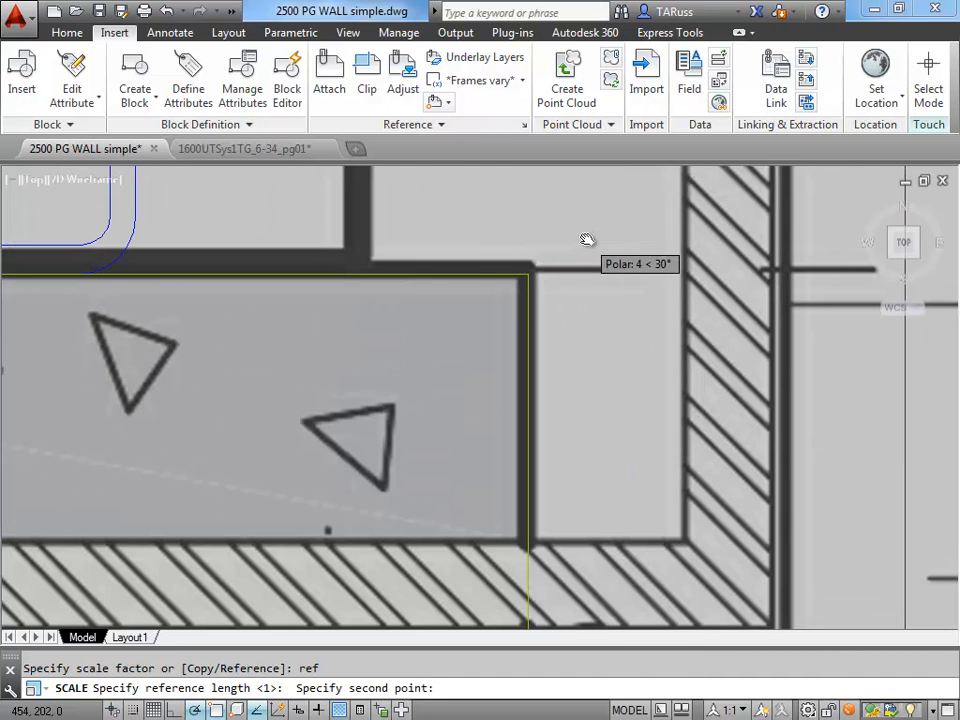
pyautogui.scroll(-5, 589, 240)
pyautogui.scroll(3, 568, 339)
pyautogui.scroll(2, 568, 334)
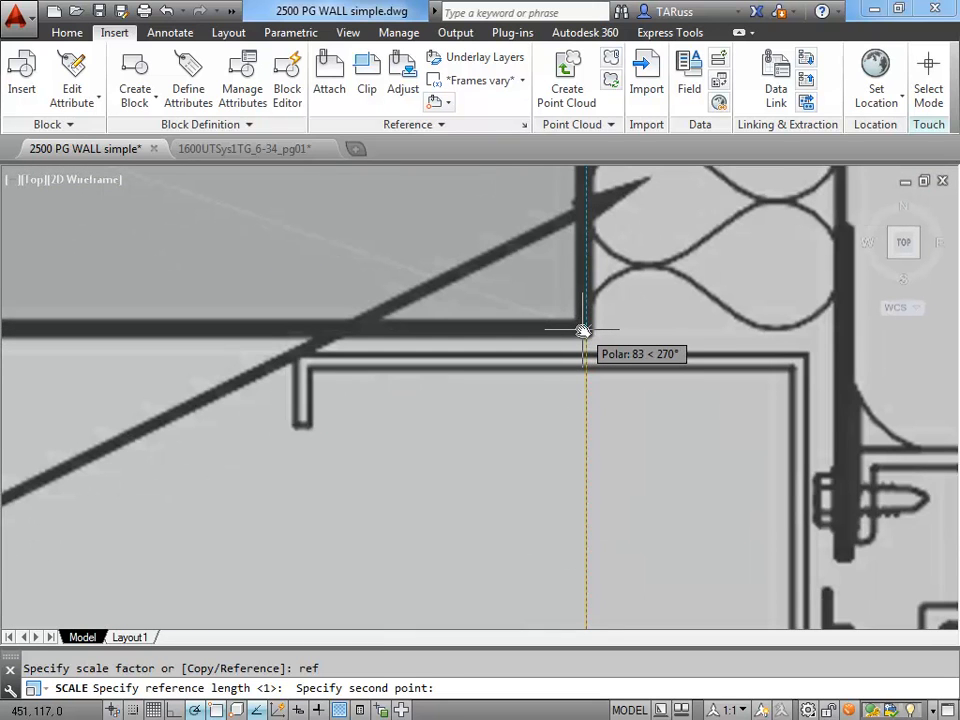
pyautogui.click(583, 330)
pyautogui.scroll(-3, 619, 313)
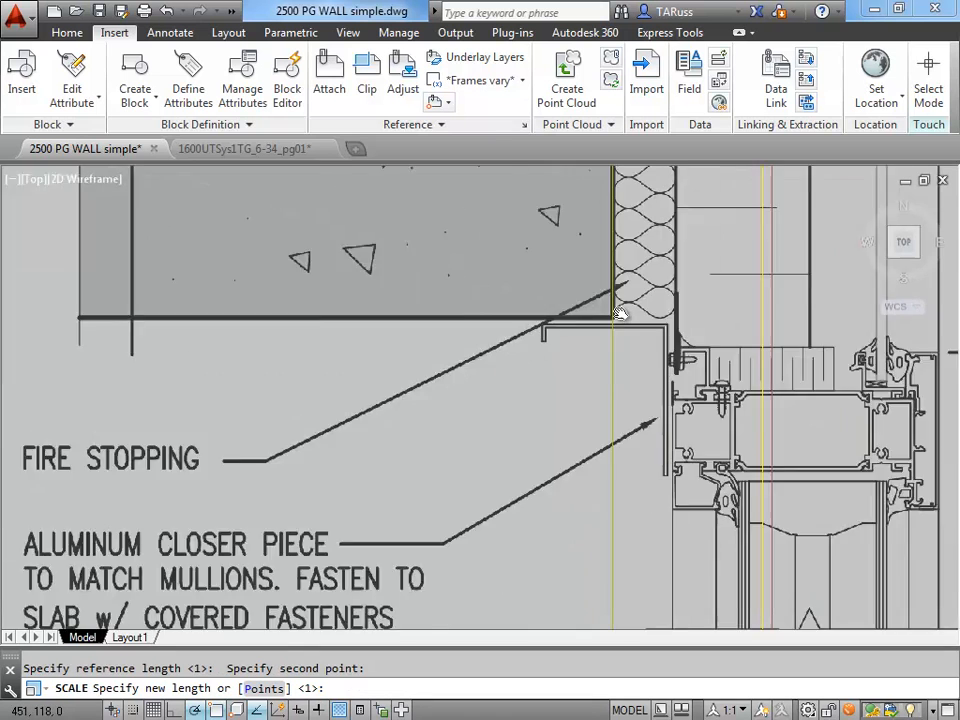
pyautogui.scroll(-3, 619, 313)
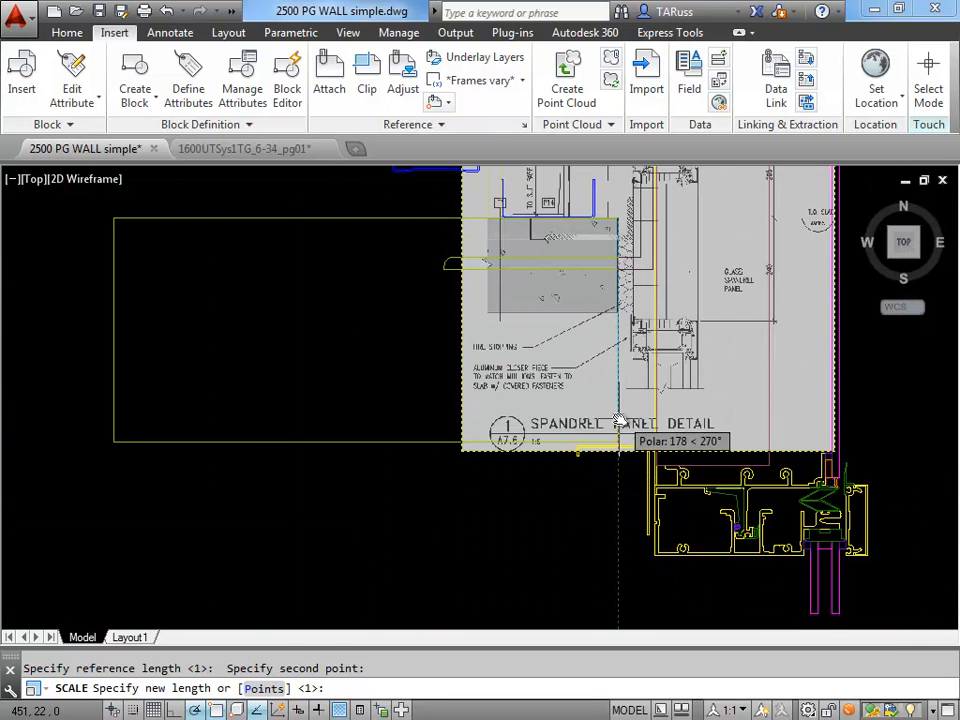
pyautogui.scroll(5, 619, 443)
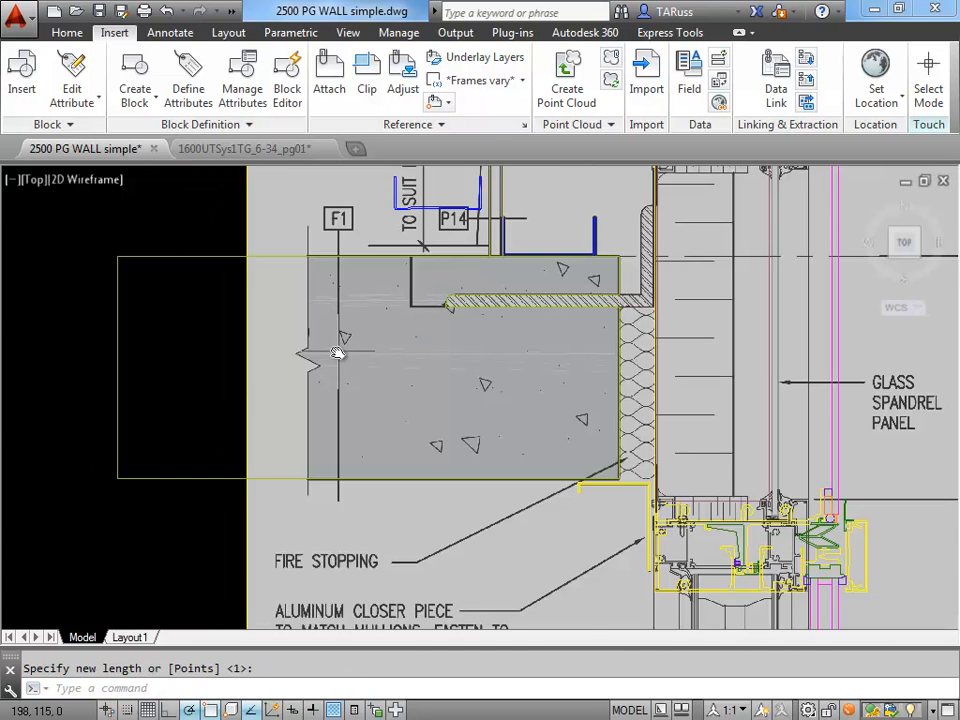
# Step: Check the image's alignment with the wall section, and erase the spandrel panel image
pyautogui.scroll(1, 339, 352)
pyautogui.scroll(-1, 409, 330)
pyautogui.moveTo(538, 339); pyautogui.dragTo(459, 358, button='middle')
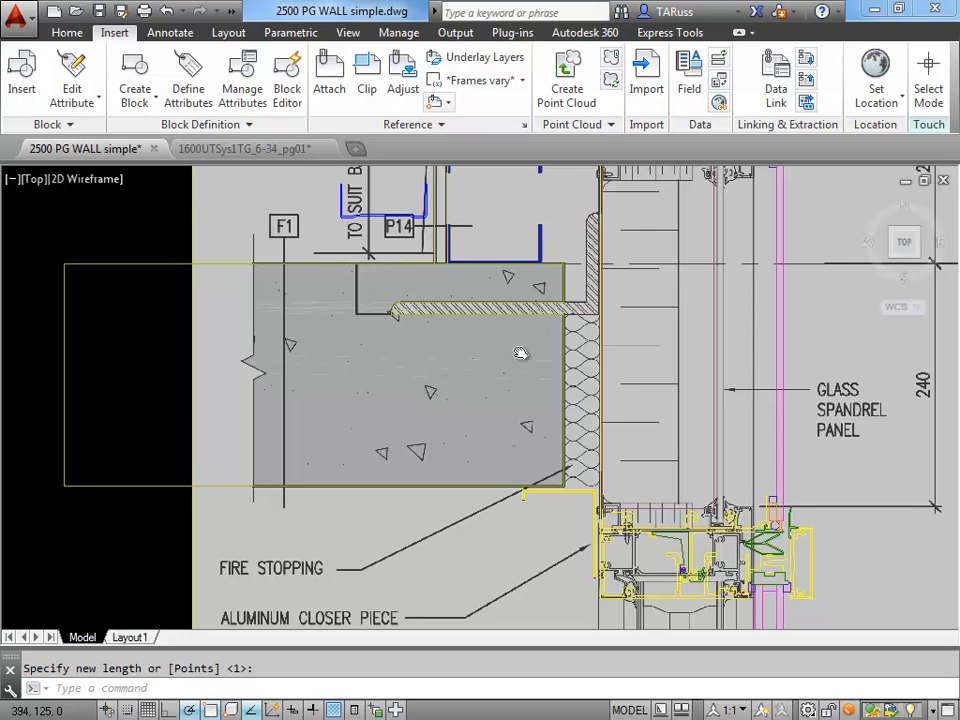
pyautogui.scroll(-5, 500, 348)
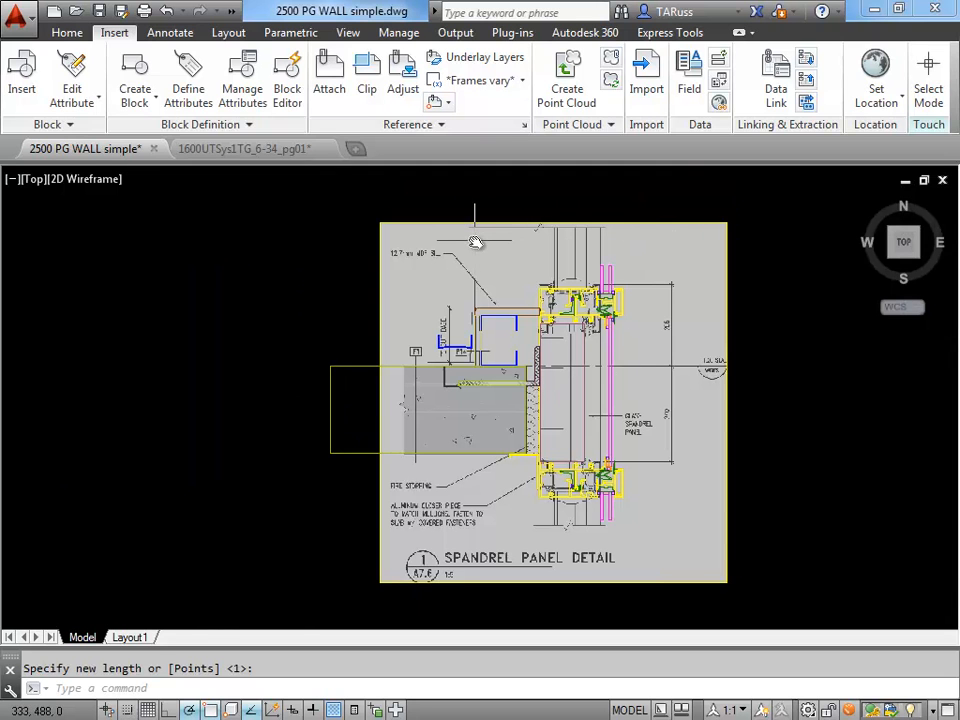
pyautogui.press('Escape')
pyautogui.write('e')
pyautogui.press('Return')
pyautogui.click(421, 222)
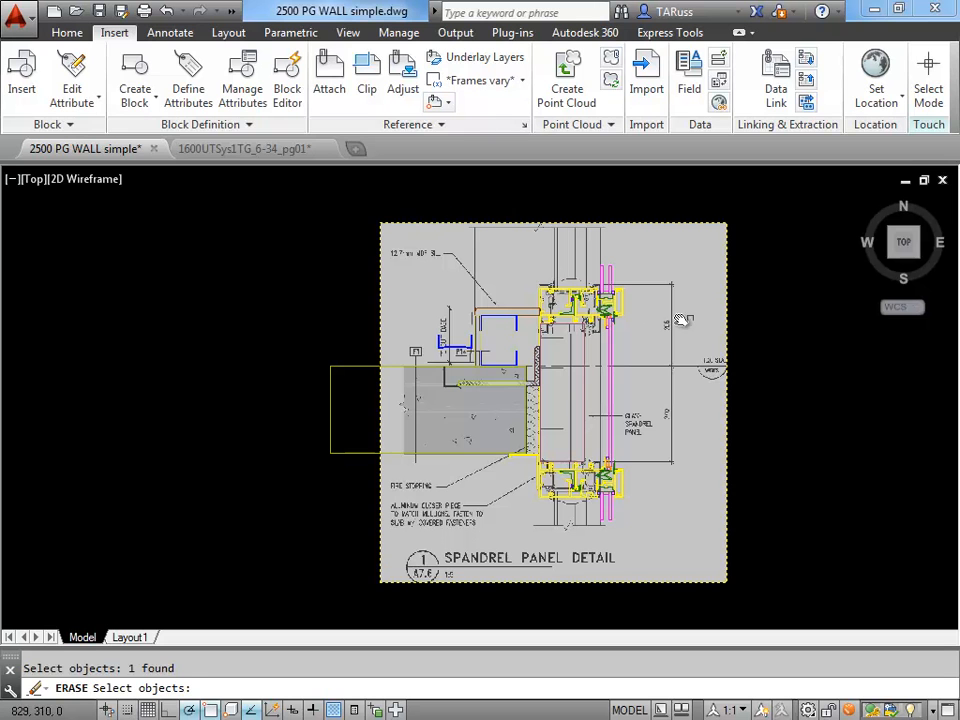
pyautogui.press('Return')
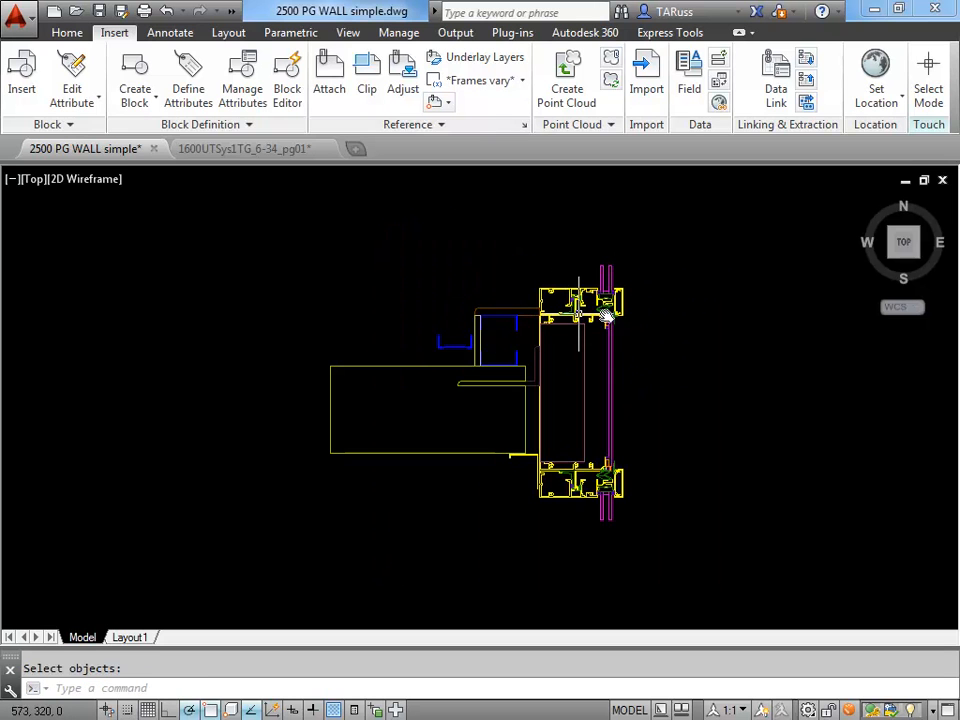
# Step: Inspect the concrete slab outline in the wall section by selecting it, and clear the selection
pyautogui.scroll(2, 610, 313)
pyautogui.moveTo(569, 331); pyautogui.dragTo(707, 265, button='middle')
pyautogui.scroll(2, 611, 286)
pyautogui.scroll(-2, 560, 360)
pyautogui.moveTo(561, 476); pyautogui.dragTo(561, 424, button='middle')
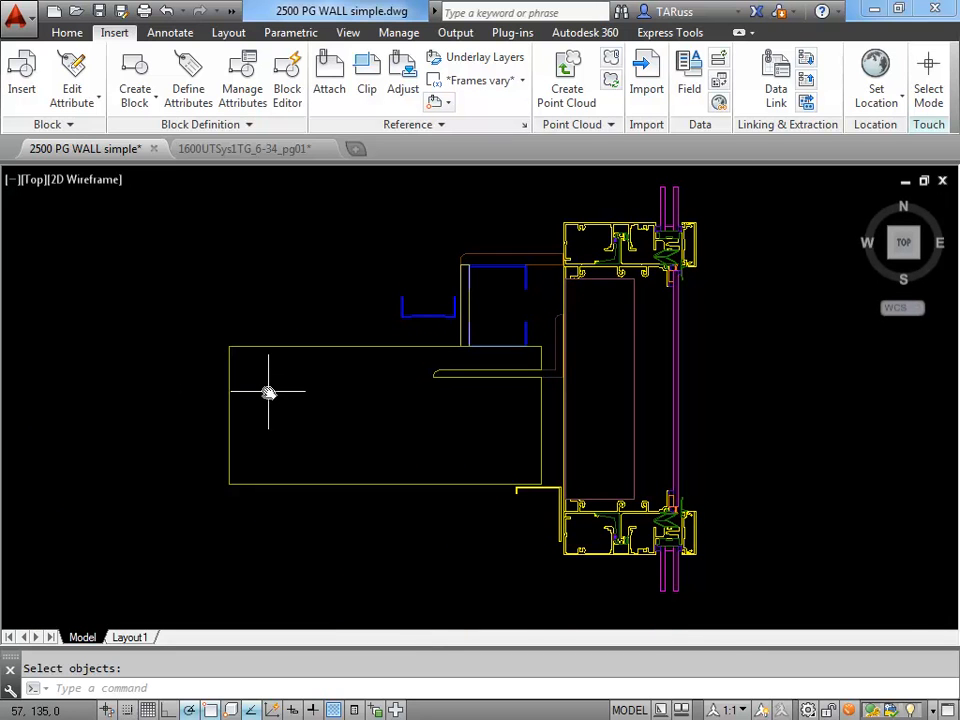
pyautogui.scroll(2, 269, 391)
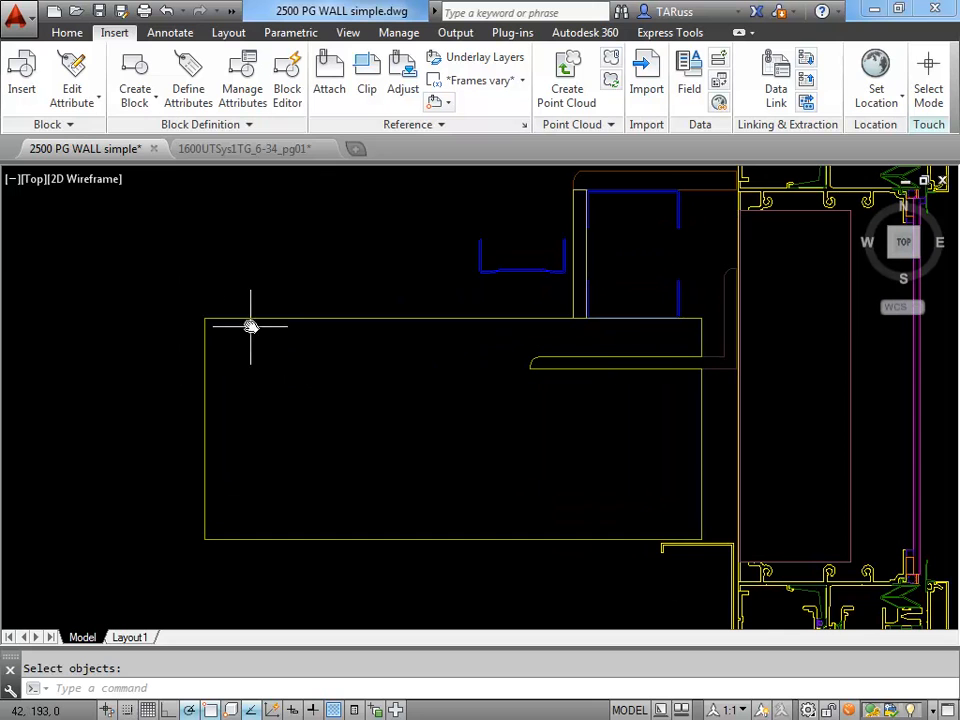
pyautogui.click(248, 319)
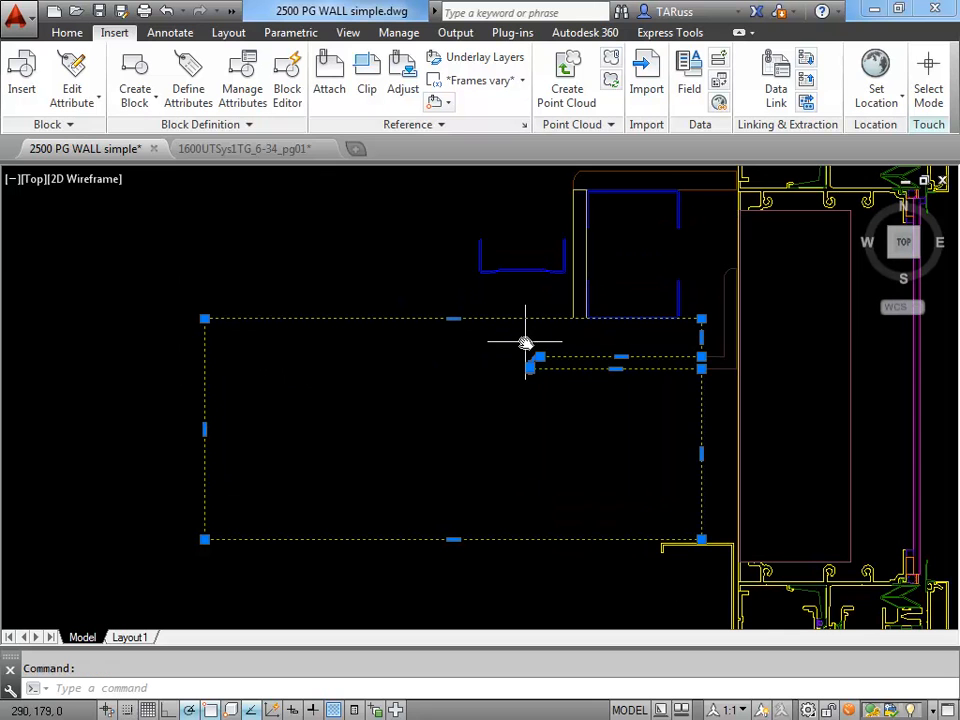
pyautogui.press('Escape')
# Step: Inspect the sill, the two blue metal tracks and the wall board above the slab by selecting each, and clear the selections
pyautogui.moveTo(598, 242); pyautogui.dragTo(595, 328, button='middle')
pyautogui.scroll(2, 595, 328)
pyautogui.click(745, 271)
pyautogui.moveTo(744, 272)
pyautogui.mouseDown(button='middle')
pyautogui.moveTo(696, 303)
pyautogui.moveTo(610, 297)
pyautogui.mouseUp(button='middle')
pyautogui.press('Escape')
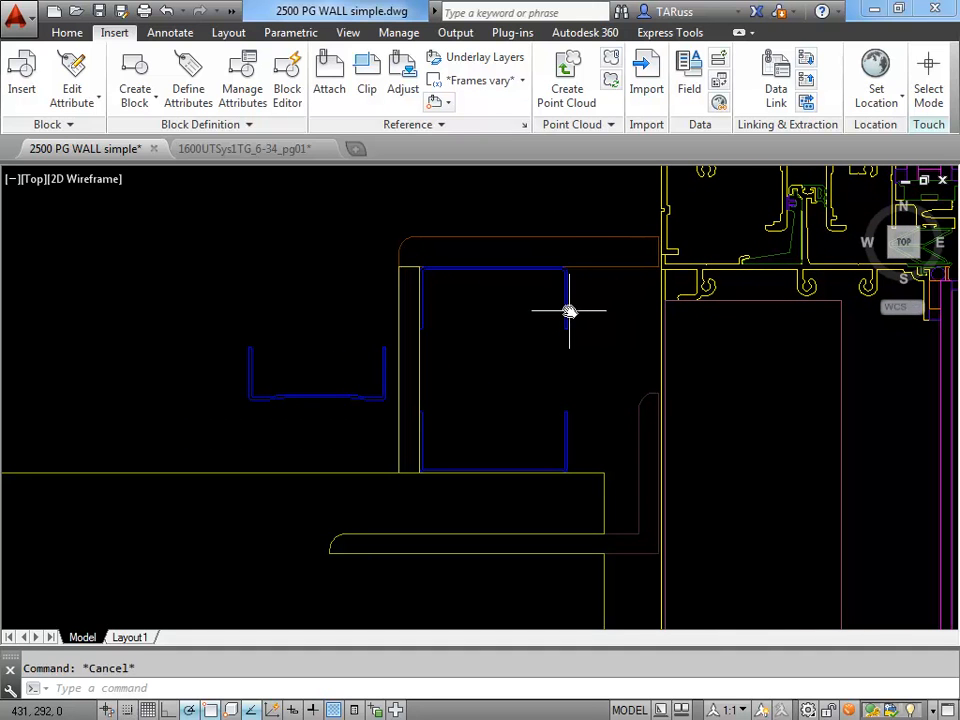
pyautogui.click(566, 311)
pyautogui.click(568, 455)
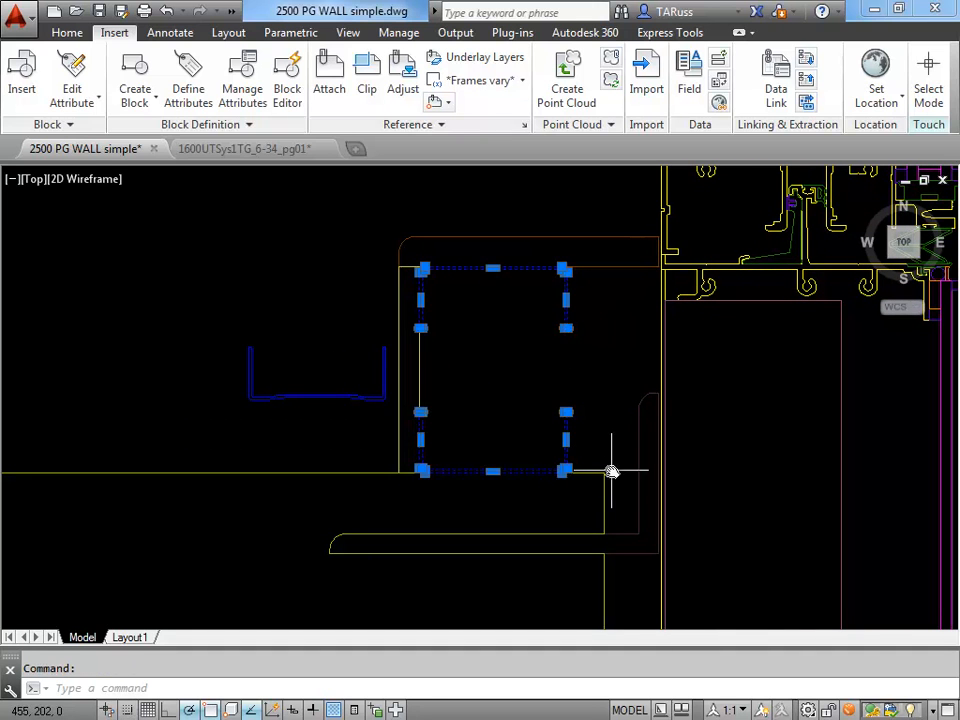
pyautogui.press('Escape')
pyautogui.click(403, 368)
pyautogui.press('Escape')
pyautogui.scroll(-4, 435, 310)
pyautogui.moveTo(605, 412); pyautogui.dragTo(605, 327, button='middle')
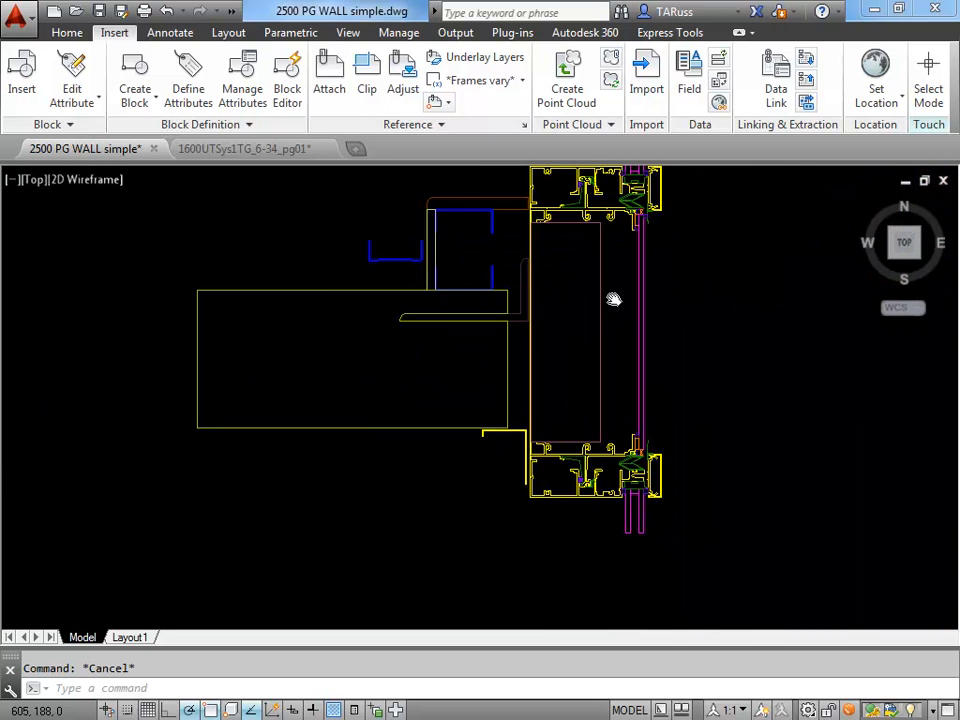
# Step: Inspect the spandrel glass and the rectangular insulation outline between the mullions by selecting each, and clear the selections
pyautogui.scroll(6, 615, 300)
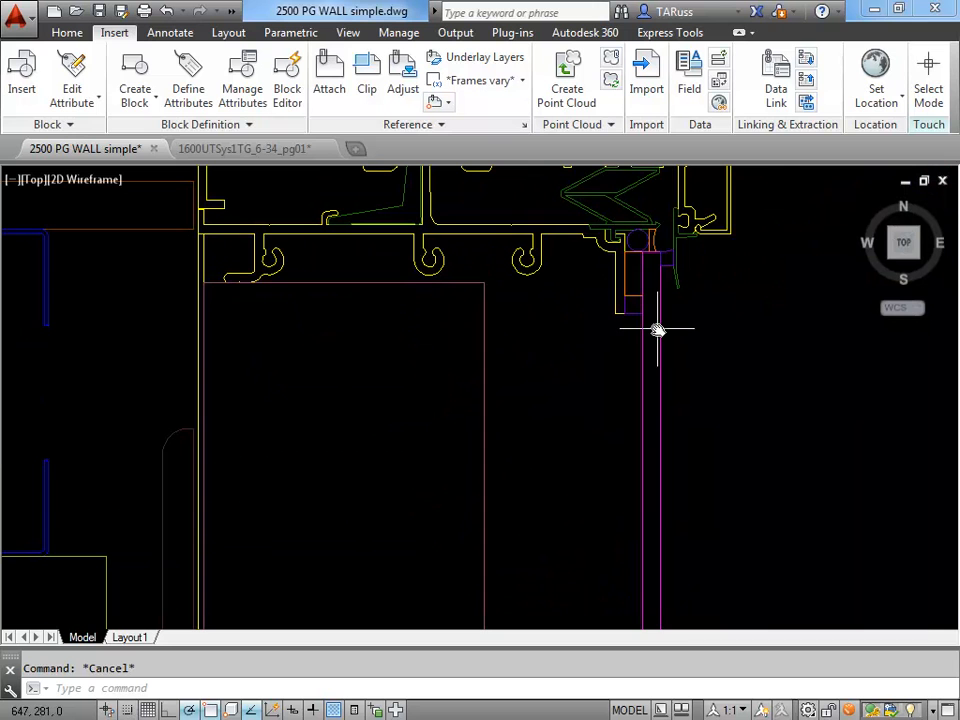
pyautogui.click(658, 328)
pyautogui.scroll(-3, 697, 298)
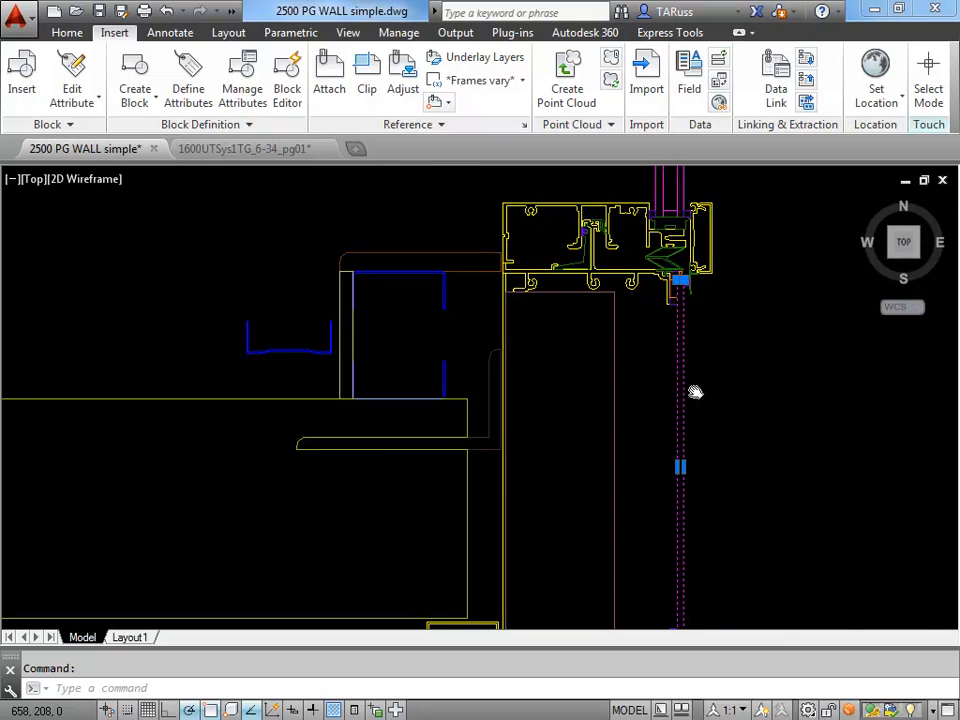
pyautogui.moveTo(707, 420); pyautogui.dragTo(677, 336, button='middle')
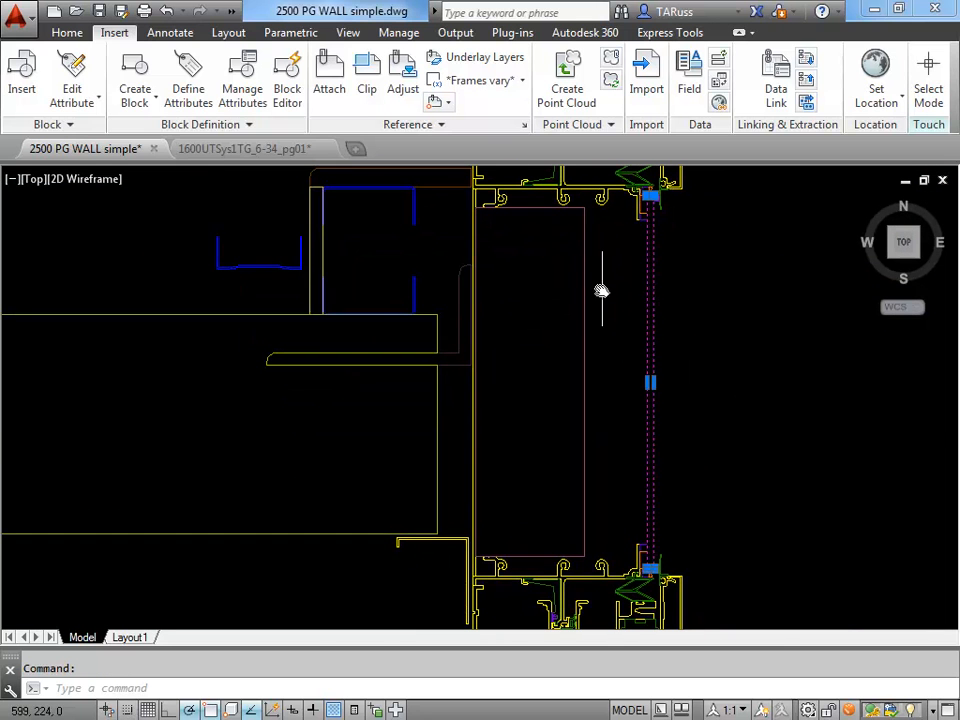
pyautogui.press('Escape')
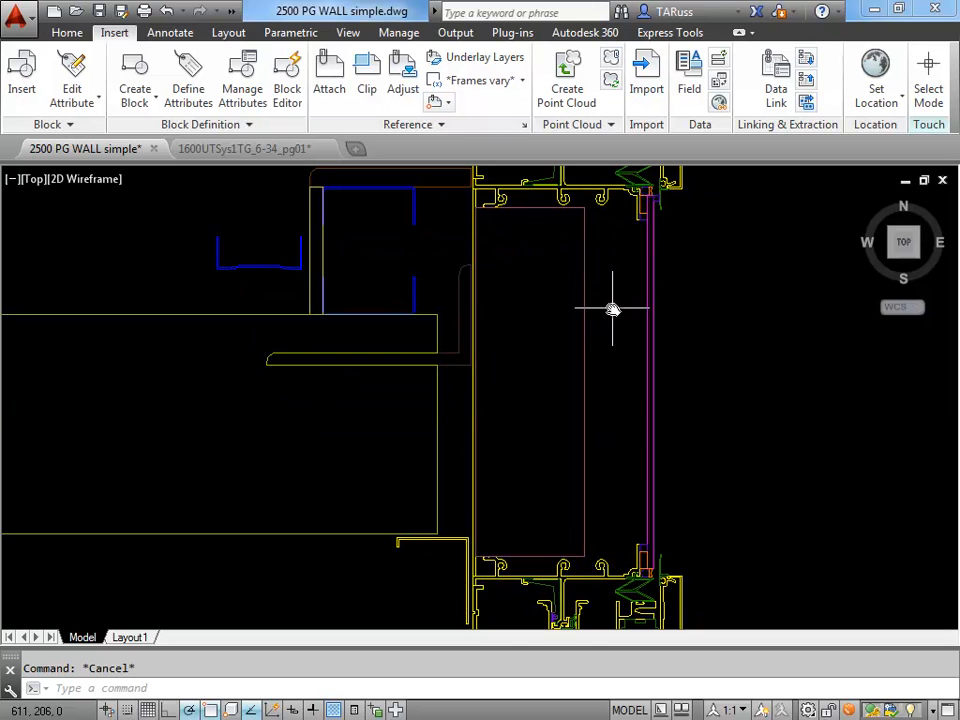
pyautogui.click(582, 315)
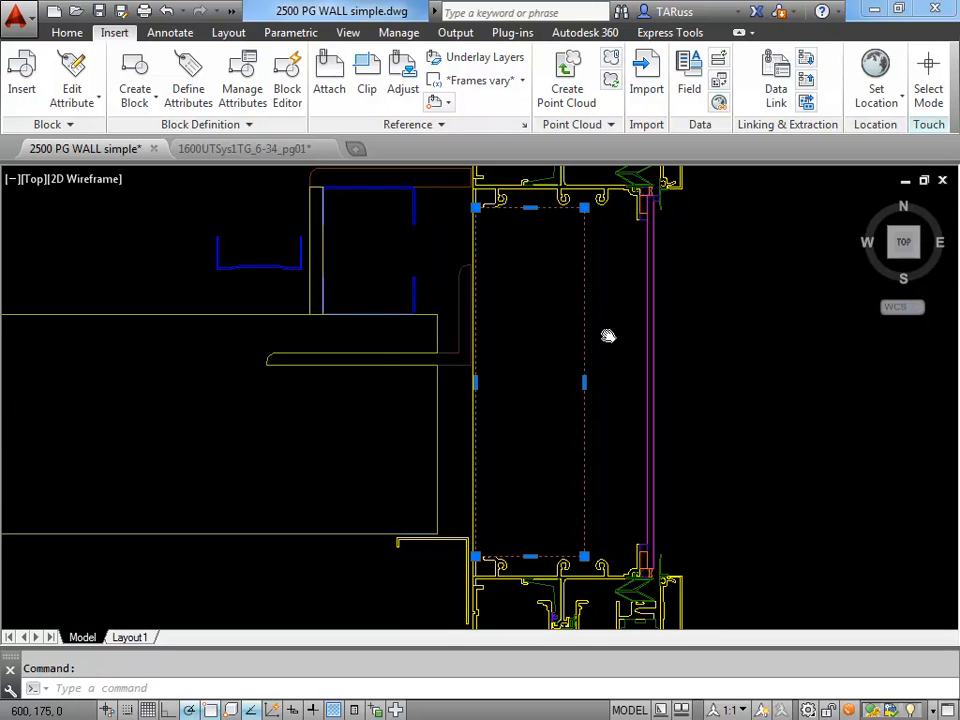
pyautogui.scroll(-2, 499, 392)
pyautogui.moveTo(554, 366); pyautogui.dragTo(559, 343, button='middle')
pyautogui.press('Escape')
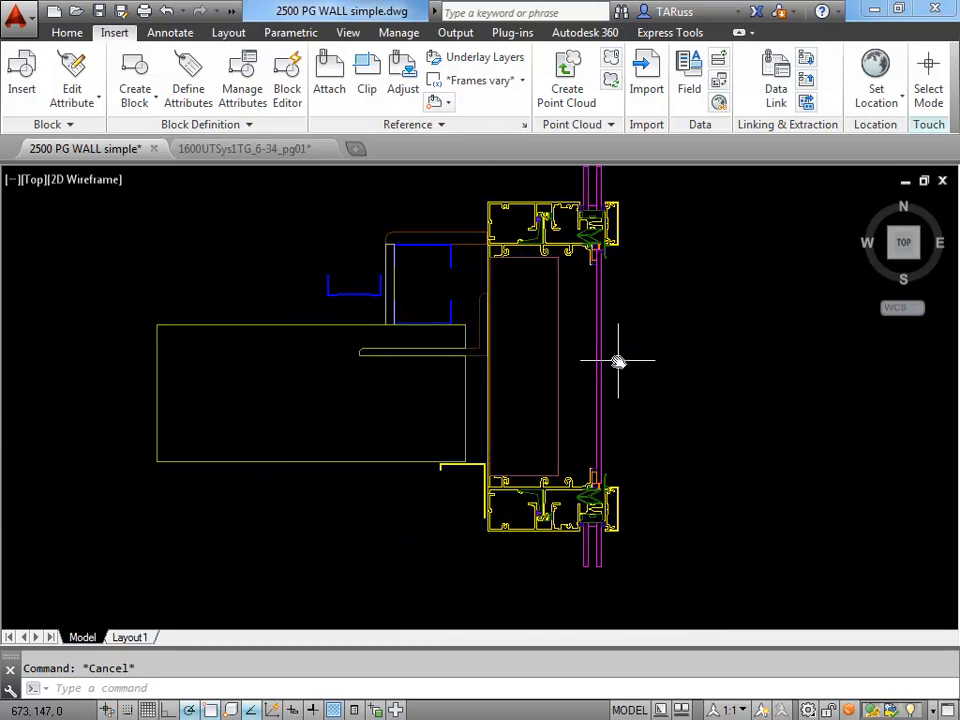
# Step: Inspect the upper mullion's extrusion profile by selecting it at close range, and clear the selection
pyautogui.scroll(1, 497, 210)
pyautogui.click(522, 236)
pyautogui.scroll(4, 579, 240)
pyautogui.scroll(2, 546, 214)
pyautogui.moveTo(546, 214); pyautogui.dragTo(546, 261, button='middle')
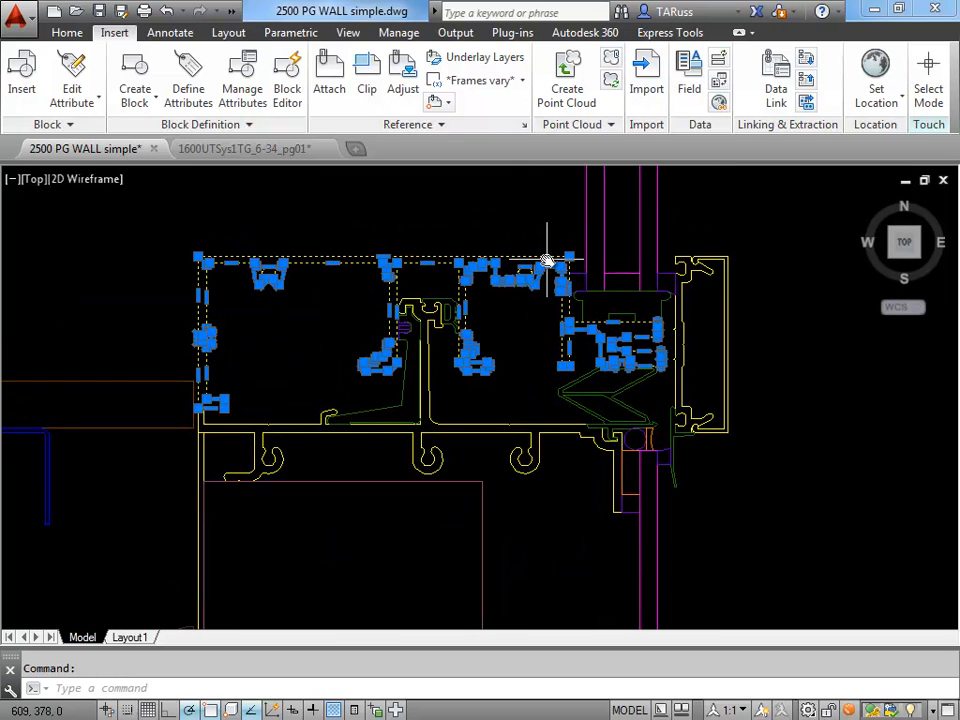
pyautogui.press('Escape')
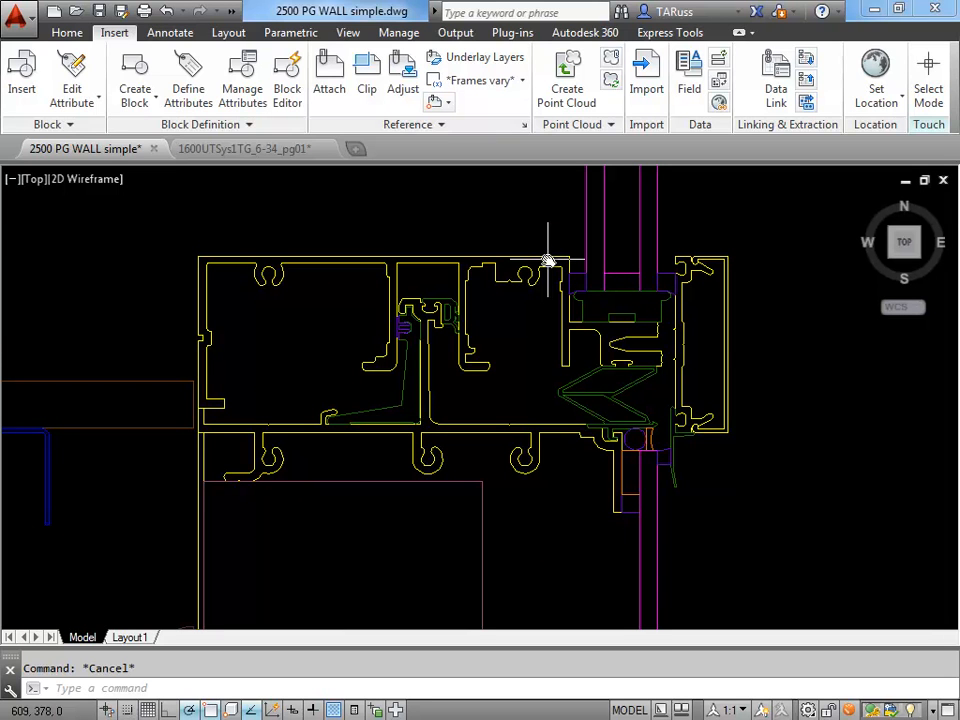
# Step: Switch to the web browser and open the Products page of the Kawneer North America site
pyautogui.moveTo(588, 289)
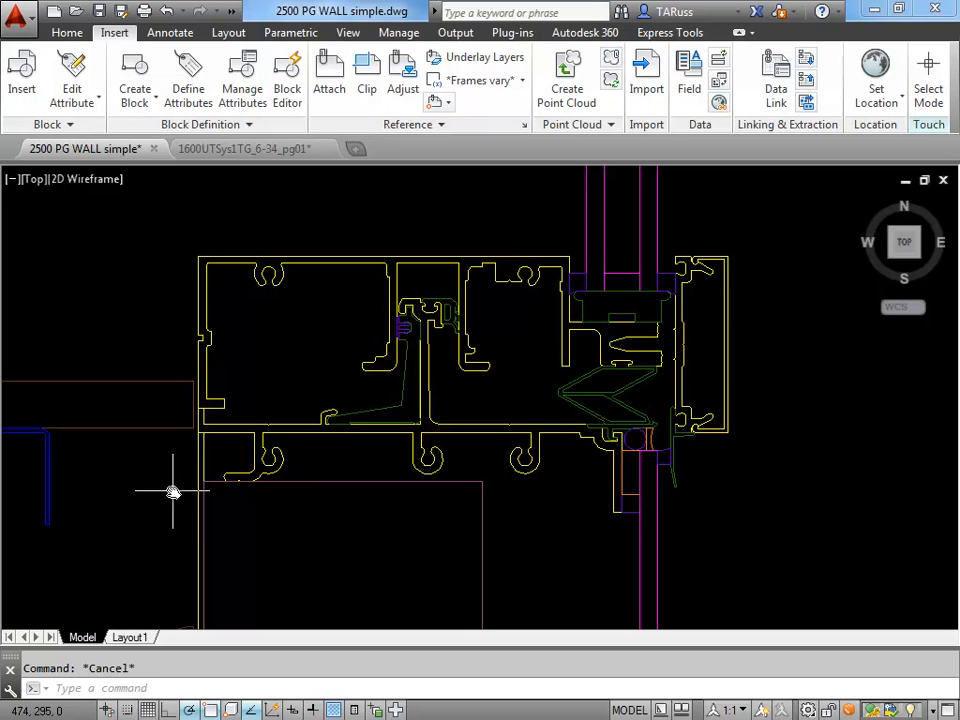
pyautogui.hotkey('alt', 'Tab')
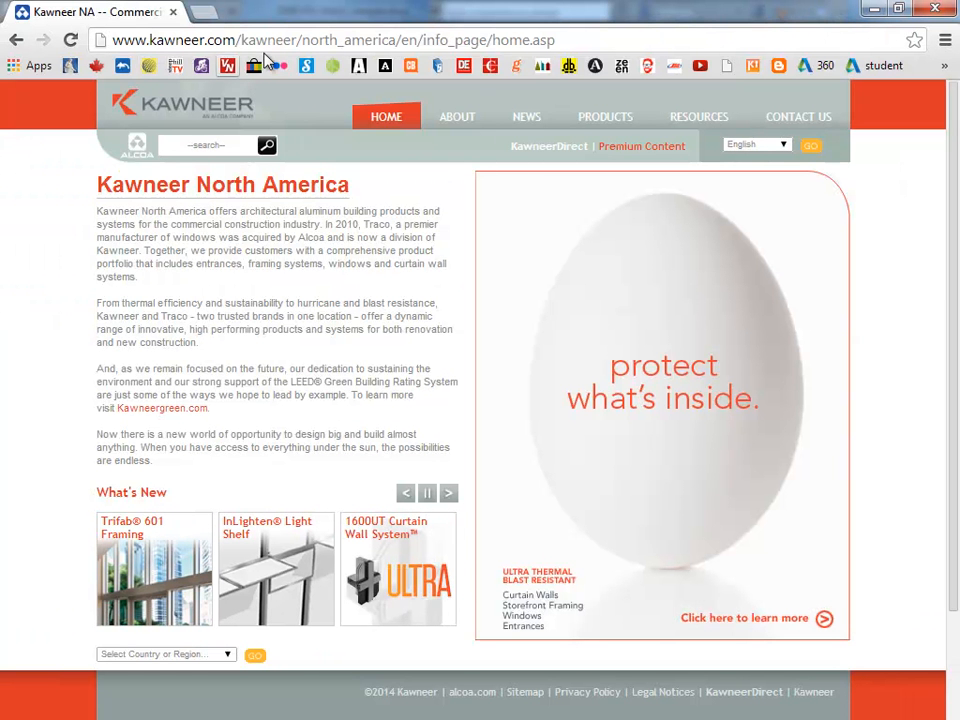
pyautogui.click(616, 124)
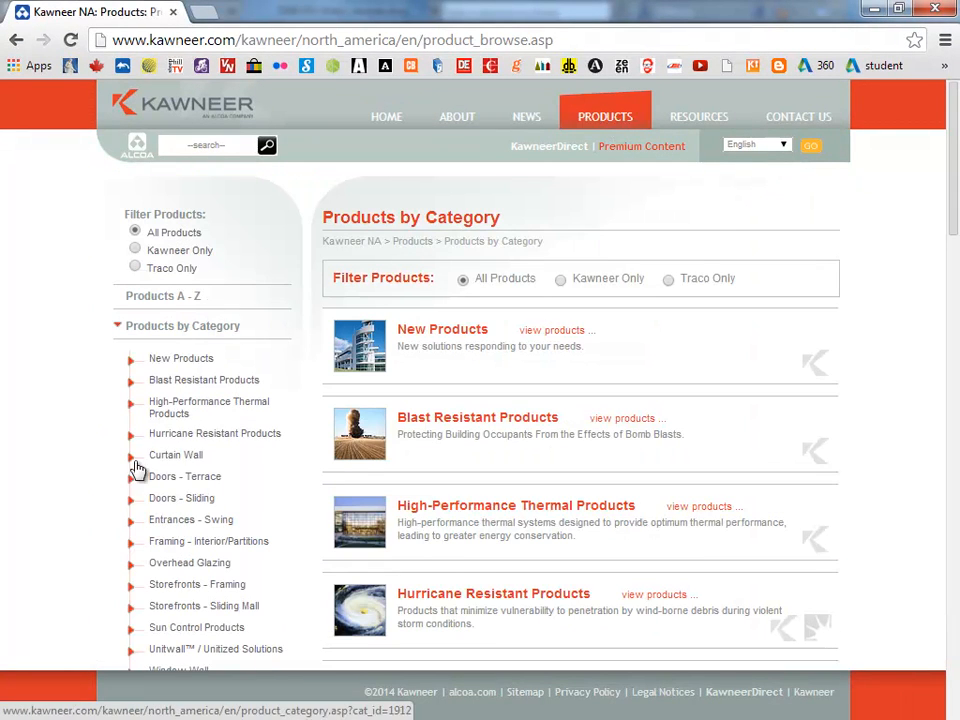
# Step: Browse the Curtain Wall category to the 7500 Wall product and open its CAD & Spec Download page
pyautogui.click(190, 458)
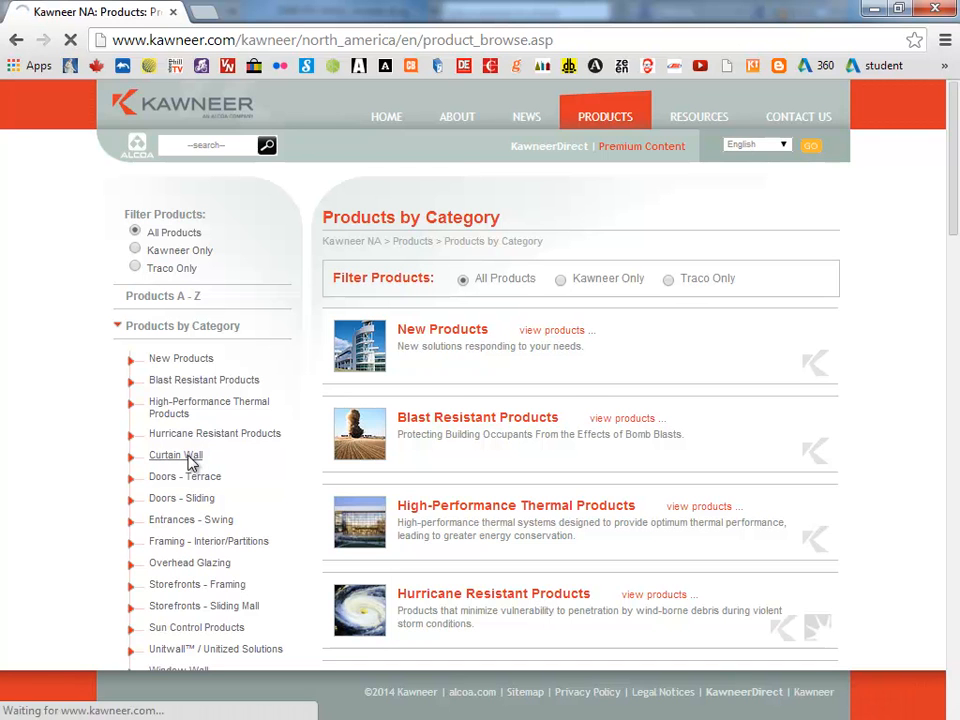
pyautogui.scroll(-3, 268, 368)
pyautogui.scroll(1, 262, 385)
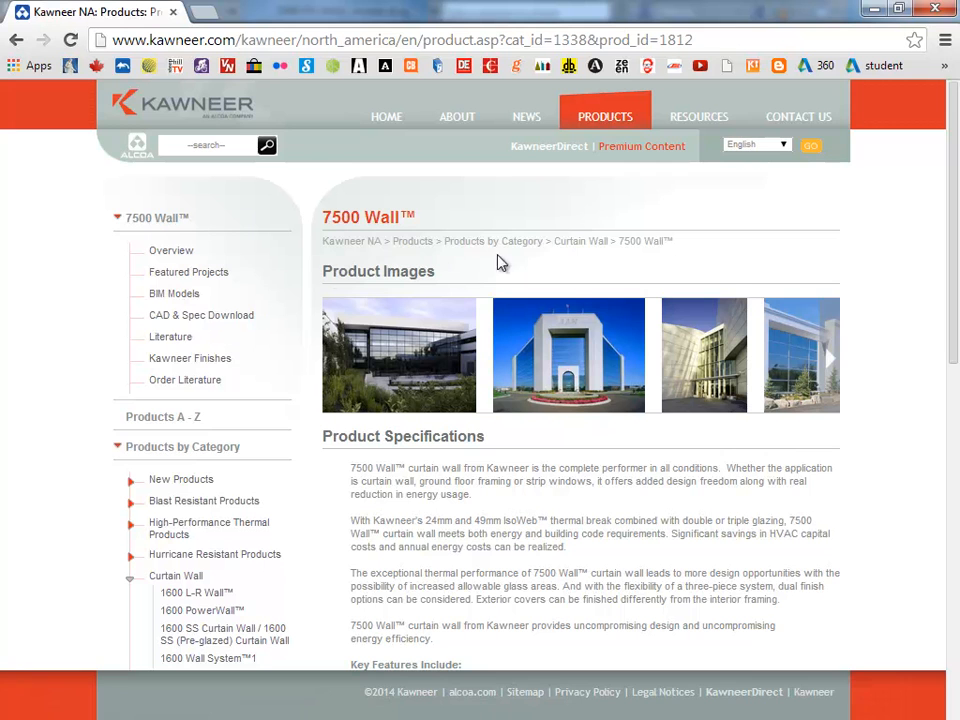
pyautogui.click(170, 320)
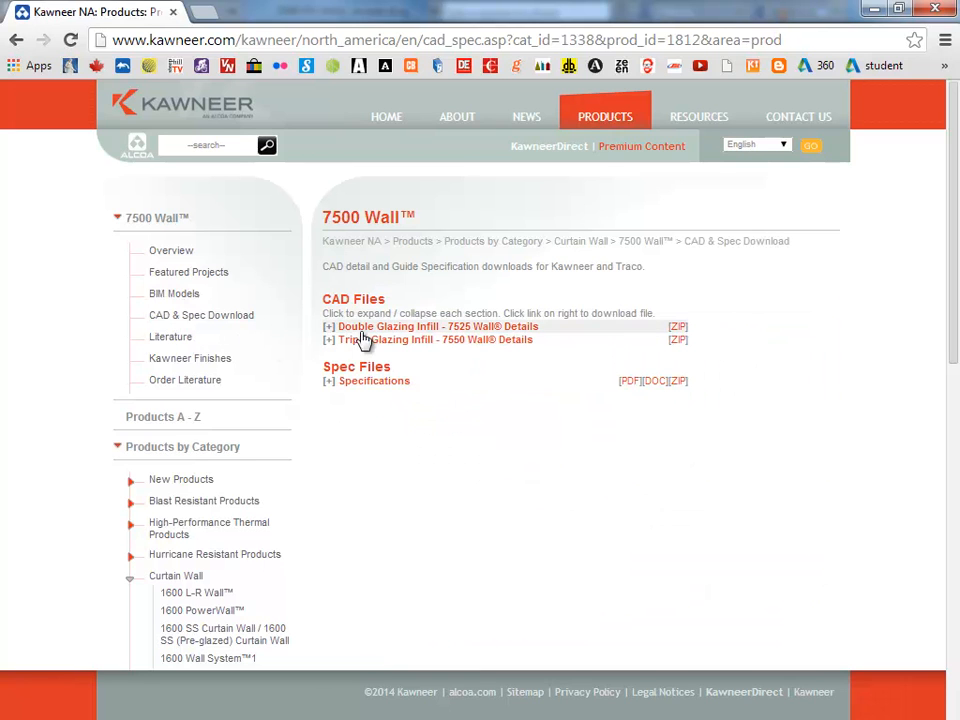
# Step: Expand Double Glazing Infill - 7525 Wall Details, download the Typical Details DWG file and open 200.dwg in AutoCAD
pyautogui.click(329, 327)
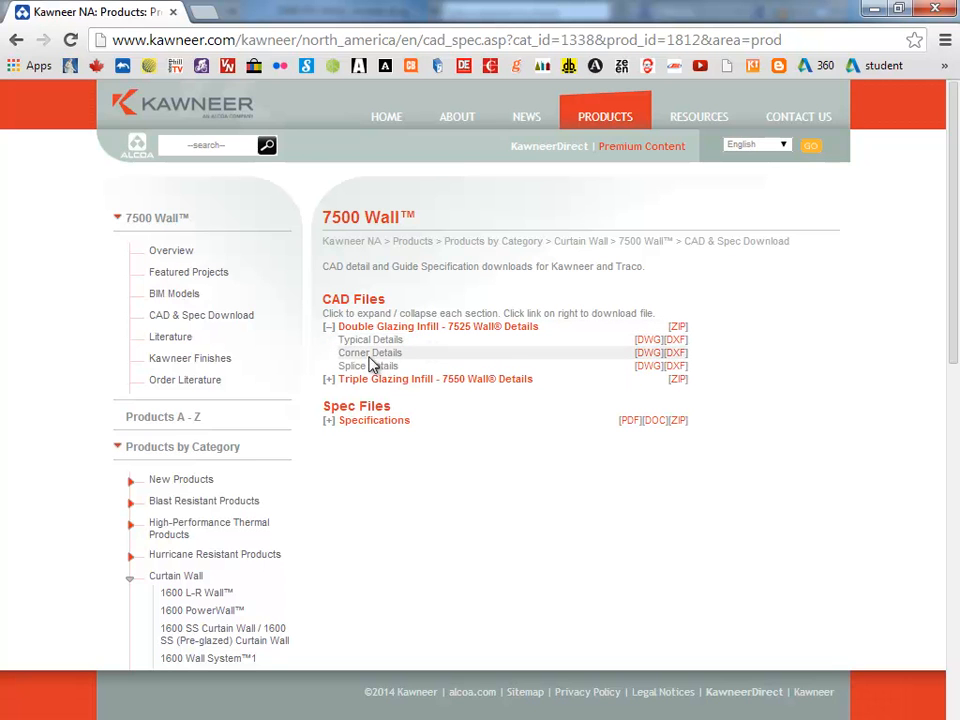
pyautogui.click(649, 341)
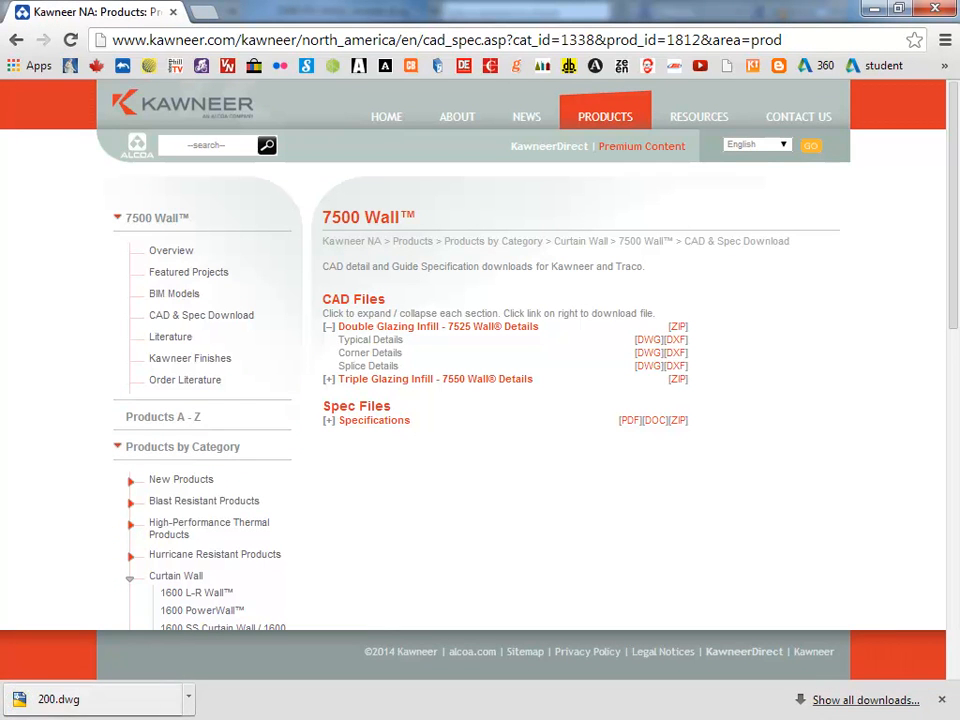
pyautogui.click(124, 706)
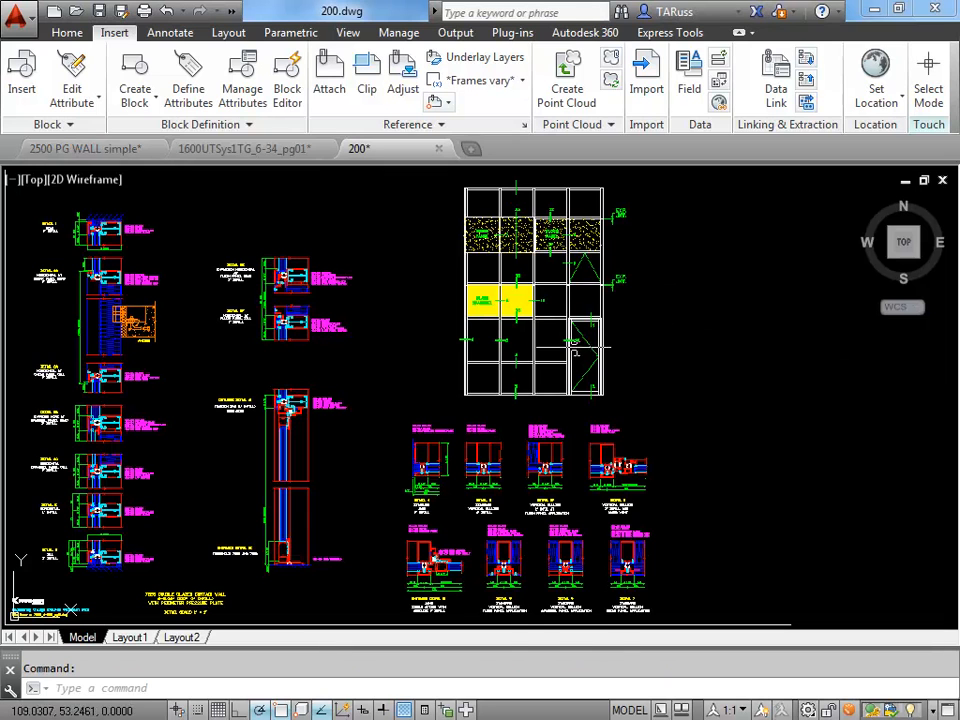
# Step: Examine the key elevation's sheer panel, flush panel and glass spandrel areas and their section marks, including 2B and 2C
pyautogui.scroll(6, 587, 348)
pyautogui.moveTo(585, 289); pyautogui.dragTo(597, 430, button='middle')
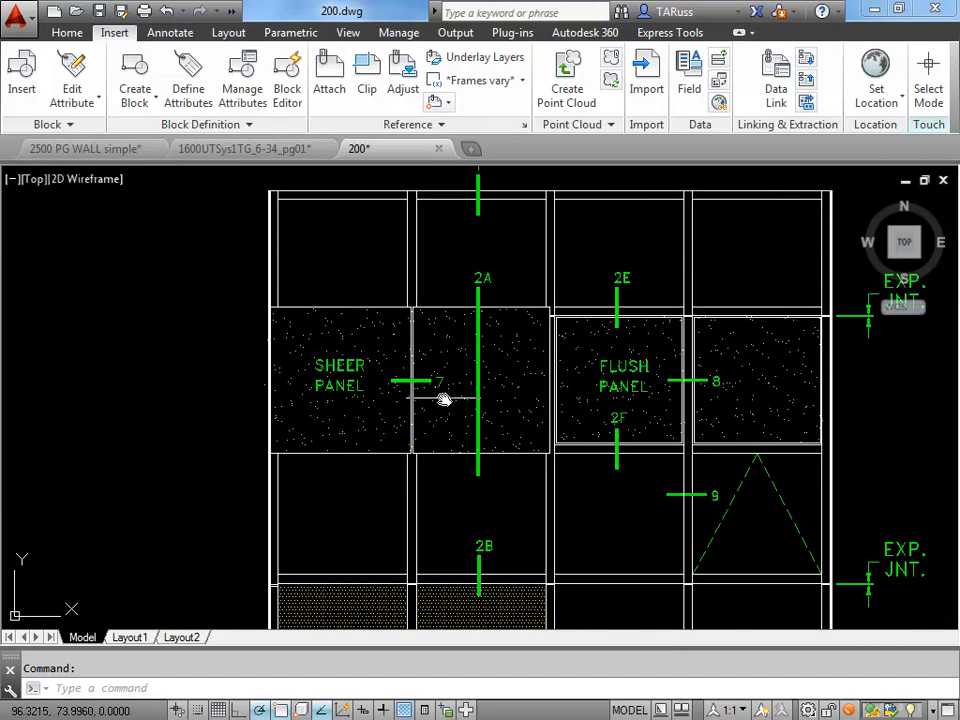
pyautogui.scroll(2, 432, 379)
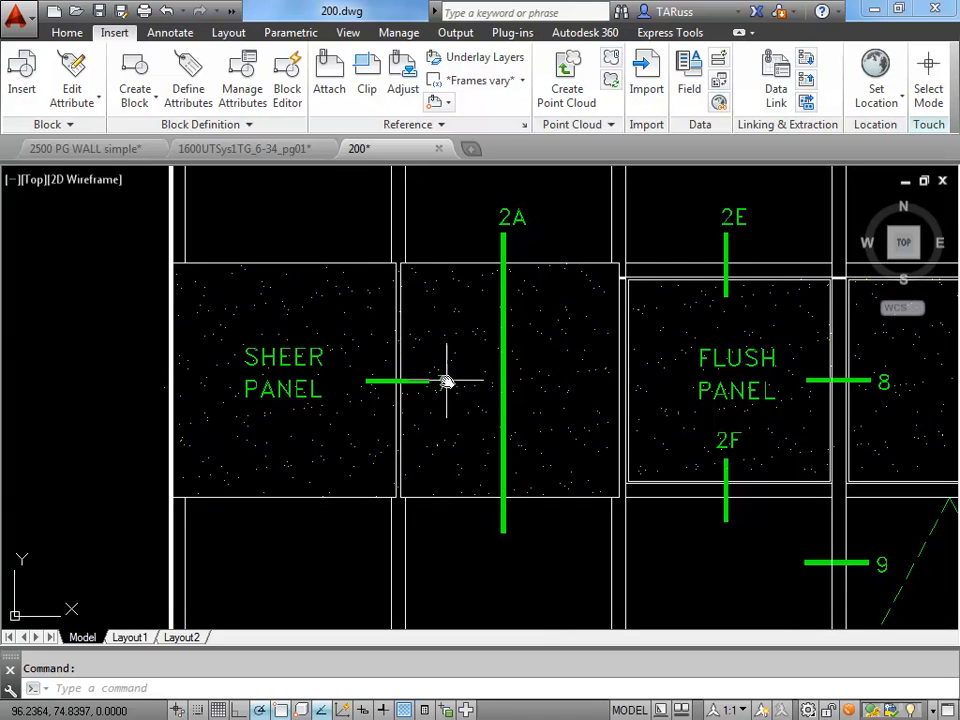
pyautogui.scroll(-4, 465, 349)
pyautogui.moveTo(568, 456); pyautogui.dragTo(562, 307, button='middle')
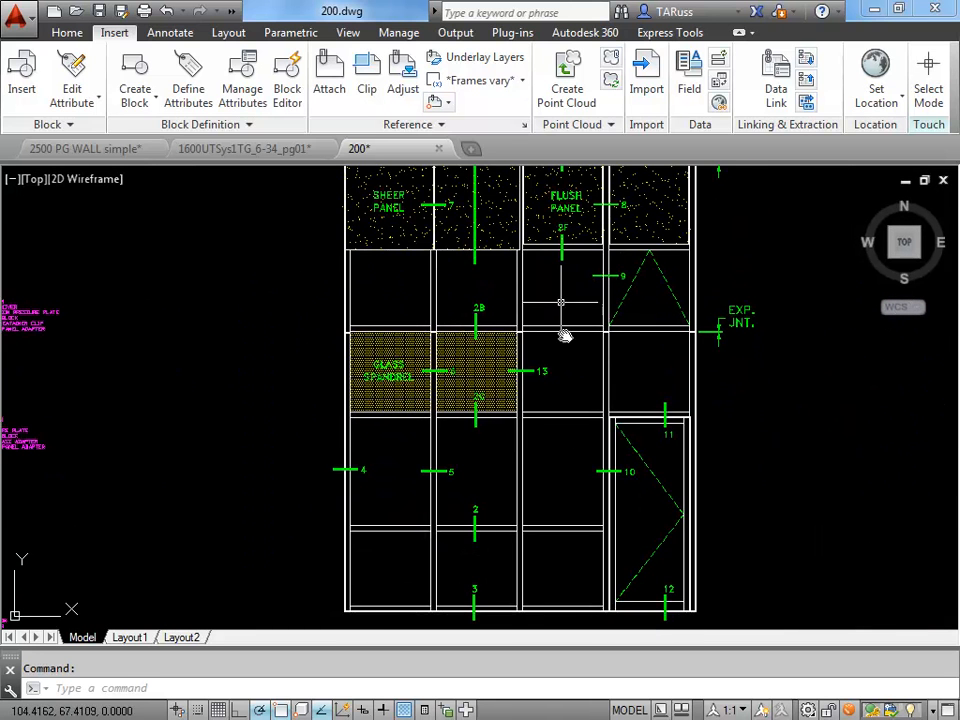
pyautogui.scroll(4, 469, 408)
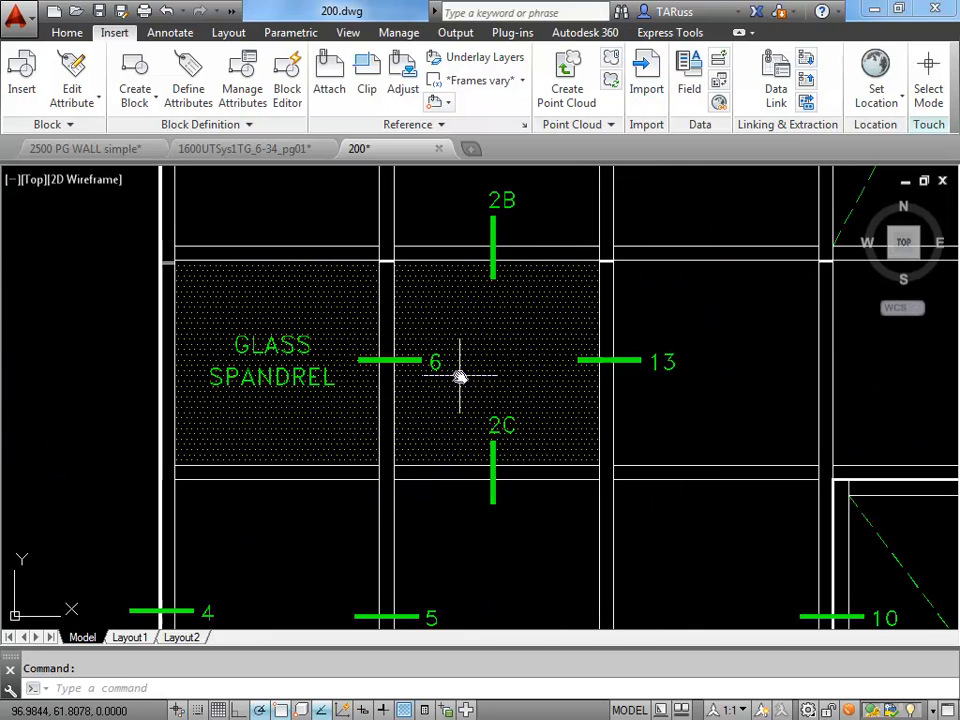
pyautogui.moveTo(510, 433); pyautogui.dragTo(522, 462, button='middle')
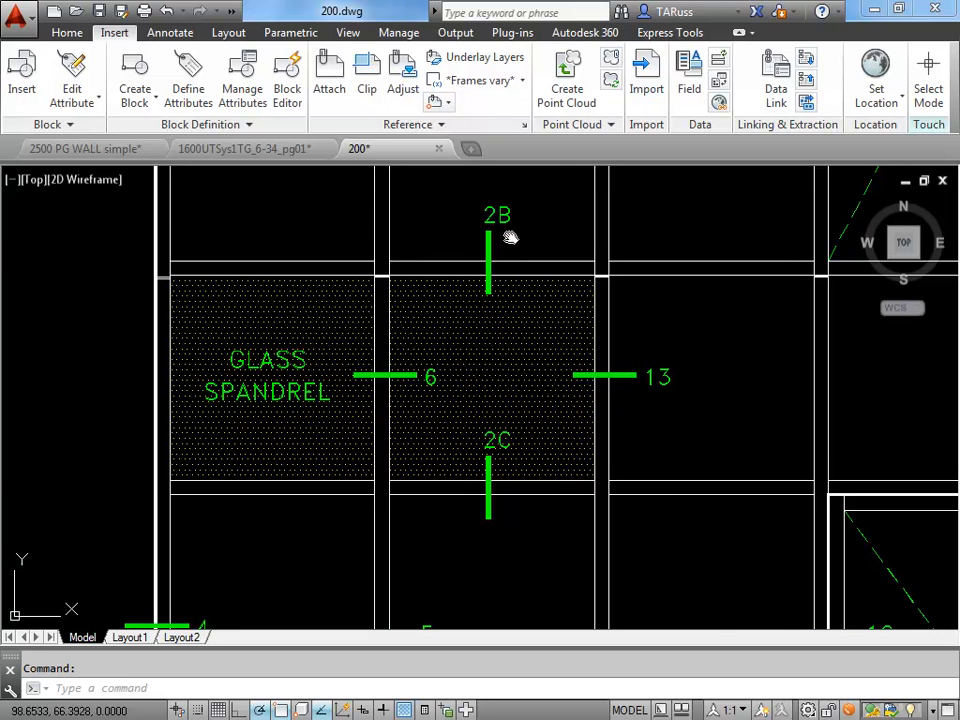
pyautogui.scroll(-2, 538, 367)
pyautogui.moveTo(403, 465)
pyautogui.mouseDown(button='middle')
pyautogui.moveTo(416, 441)
pyautogui.moveTo(619, 315)
pyautogui.mouseUp(button='middle')
pyautogui.scroll(-2, 619, 316)
pyautogui.moveTo(413, 332); pyautogui.dragTo(348, 422, button='middle')
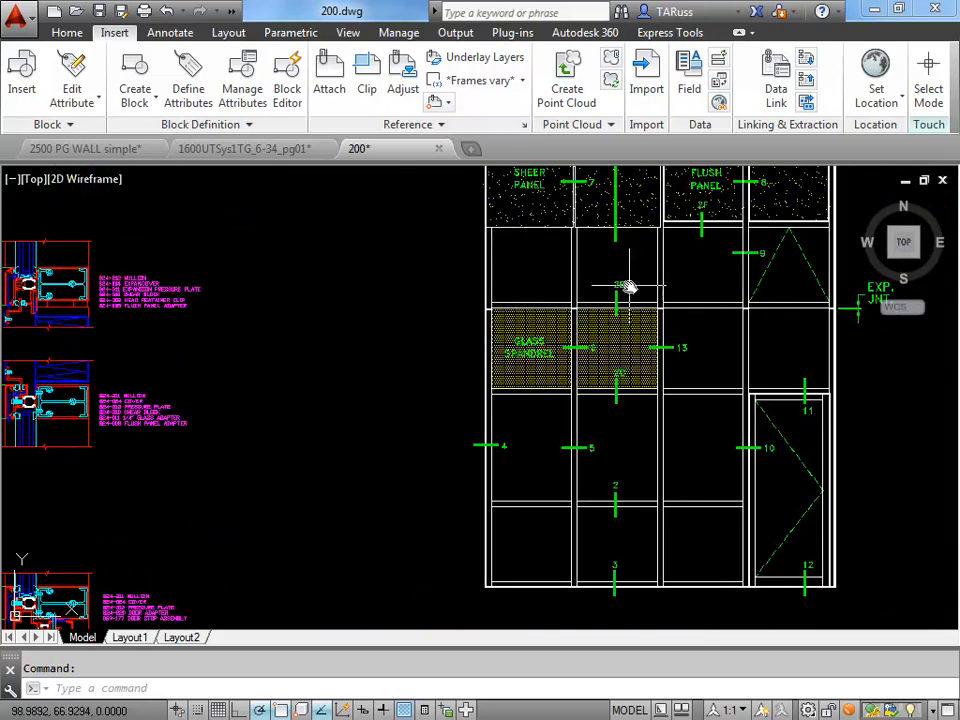
pyautogui.scroll(4, 628, 285)
pyautogui.scroll(-5, 540, 330)
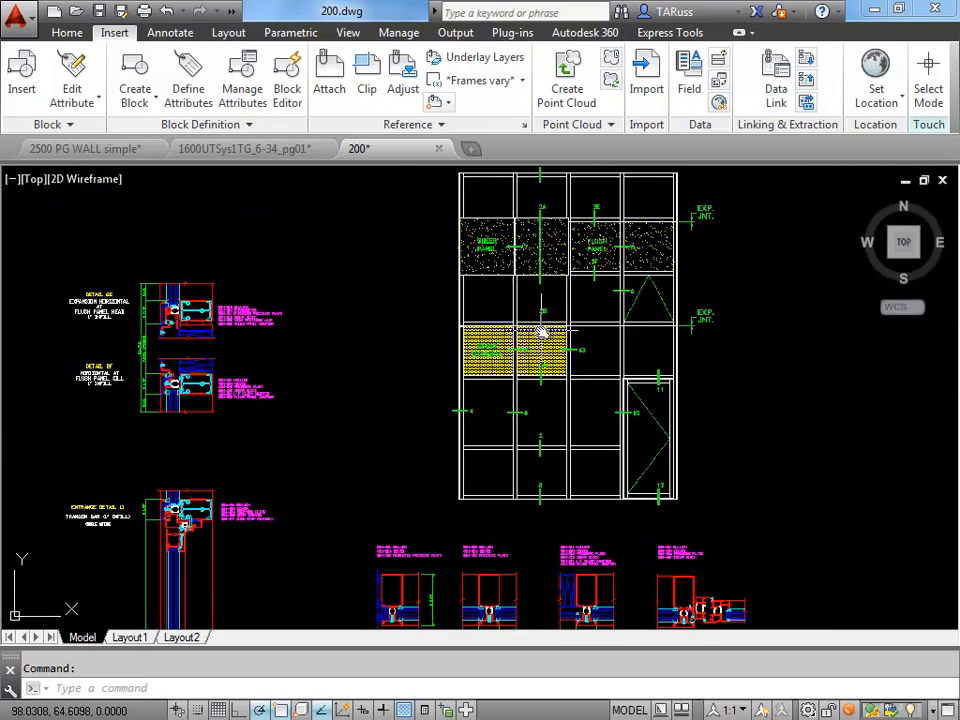
# Step: Examine the spandrel panel head and sill sections, Detail 2B and Detail 2C, at close range
pyautogui.moveTo(236, 354); pyautogui.dragTo(454, 326, button='middle')
pyautogui.scroll(3, 420, 350)
pyautogui.scroll(3, 302, 349)
pyautogui.scroll(2, 240, 304)
pyautogui.moveTo(240, 304)
pyautogui.mouseDown(button='middle')
pyautogui.moveTo(279, 467)
pyautogui.moveTo(257, 300)
pyautogui.mouseUp(button='middle')
pyautogui.moveTo(405, 520); pyautogui.dragTo(386, 343, button='middle')
pyautogui.moveTo(363, 507); pyautogui.dragTo(345, 307, button='middle')
pyautogui.moveTo(262, 461); pyautogui.dragTo(309, 328, button='middle')
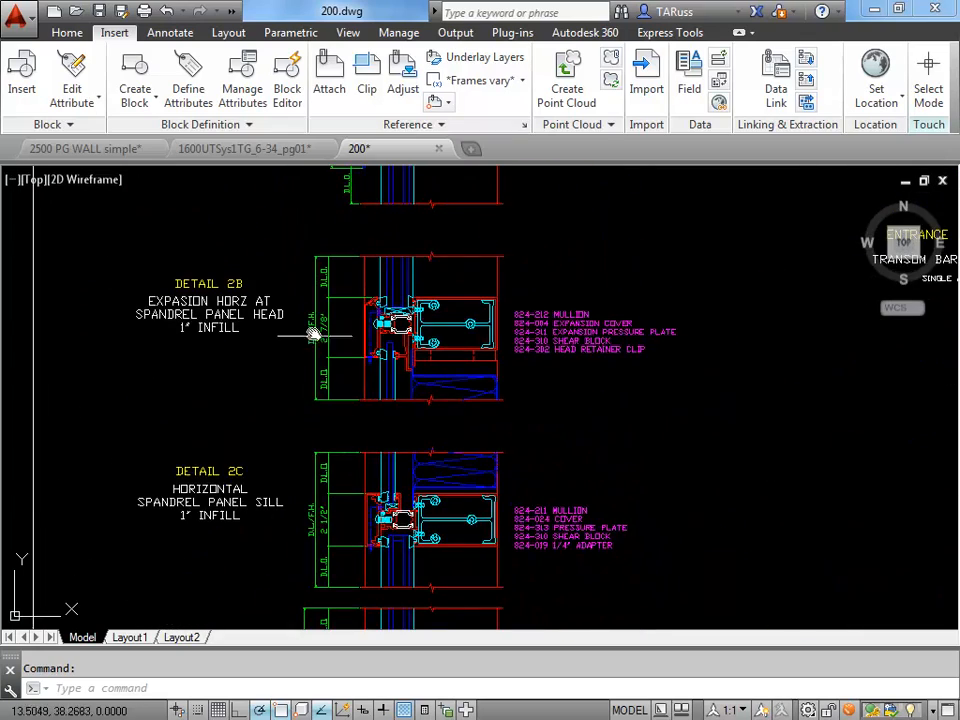
pyautogui.scroll(2, 299, 480)
pyautogui.moveTo(422, 424); pyautogui.dragTo(435, 463, button='middle')
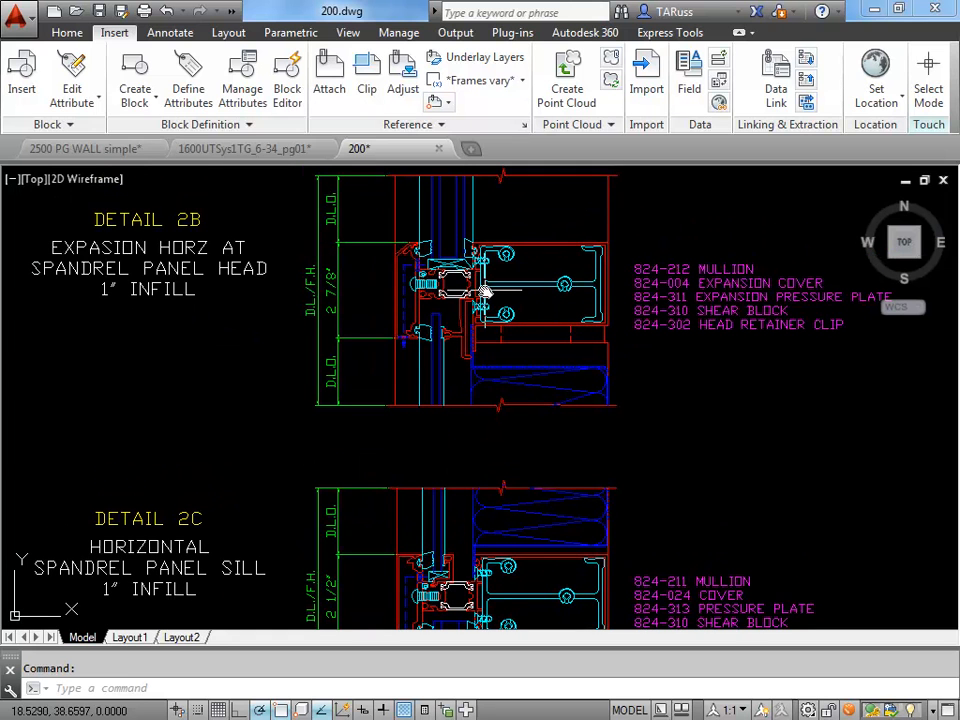
pyautogui.moveTo(484, 291)
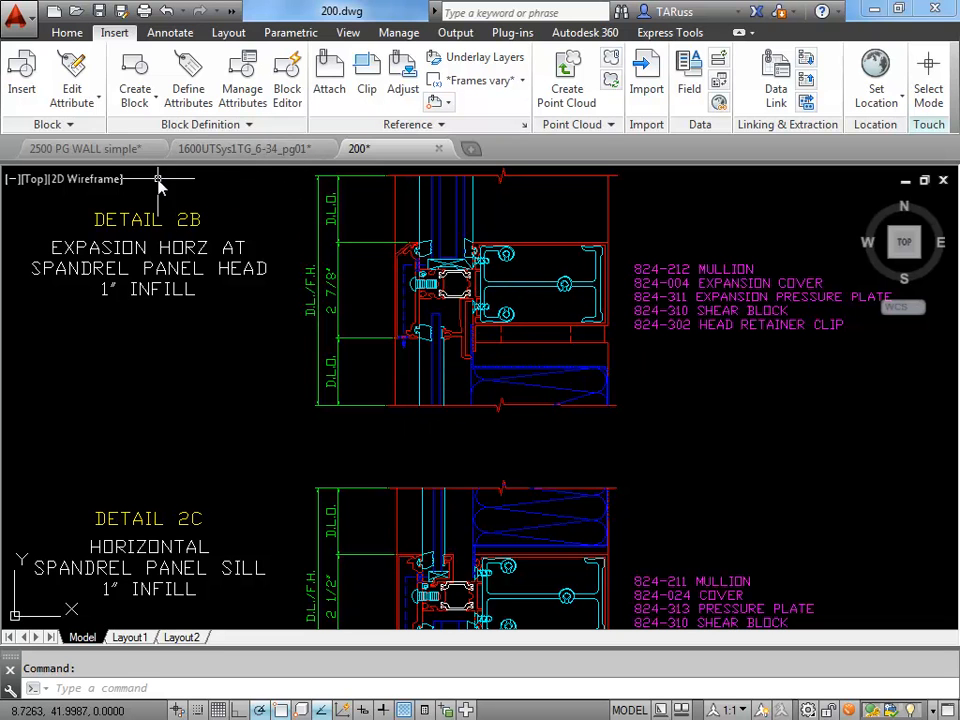
# Step: Return to the 2500 PG WALL simple drawing and examine the upper mullion and the spandrel section below it
pyautogui.click(70, 150)
pyautogui.scroll(-6, 539, 361)
pyautogui.moveTo(532, 373)
pyautogui.mouseDown(button='middle')
pyautogui.moveTo(519, 327)
pyautogui.moveTo(561, 338)
pyautogui.mouseUp(button='middle')
pyautogui.scroll(2, 488, 329)
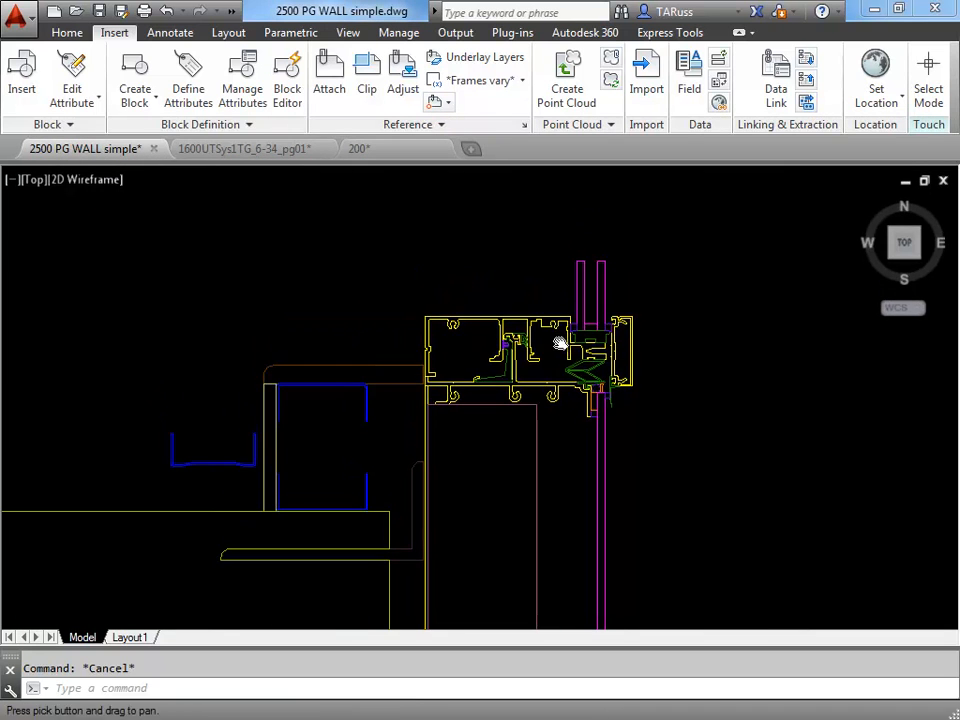
pyautogui.scroll(2, 579, 336)
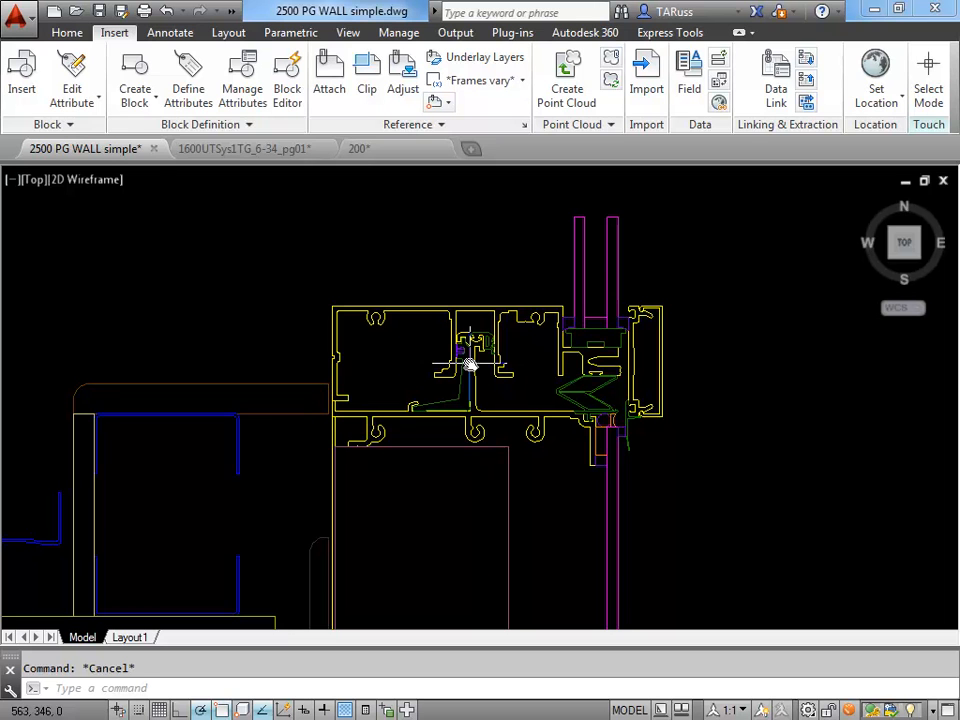
pyautogui.scroll(-5, 470, 365)
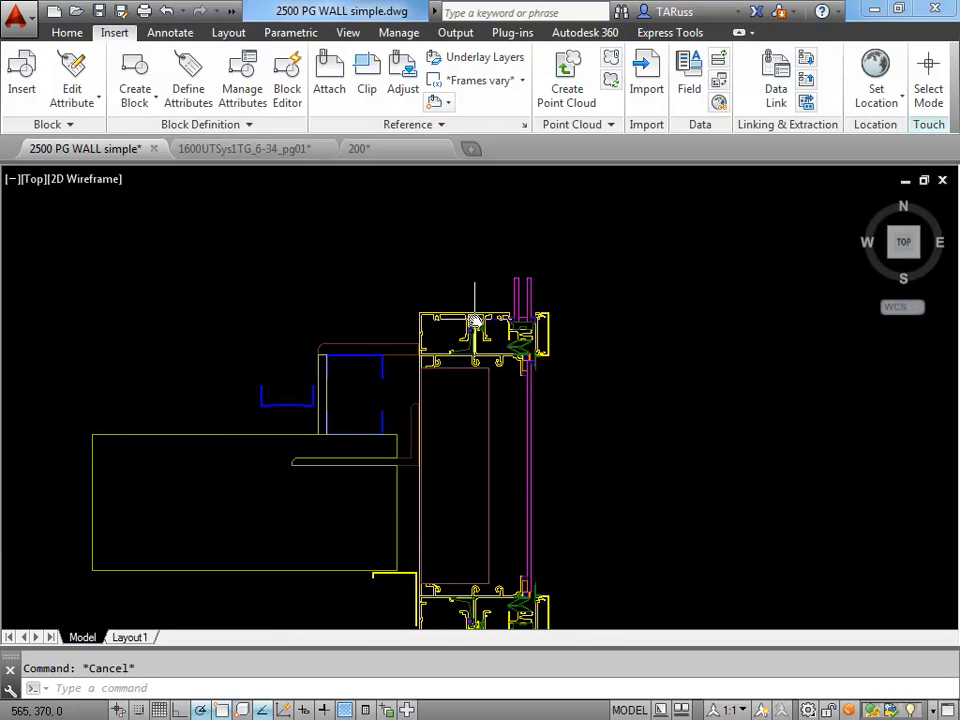
pyautogui.scroll(5, 579, 251)
pyautogui.scroll(-2, 512, 296)
pyautogui.moveTo(454, 421); pyautogui.dragTo(553, 332, button='middle')
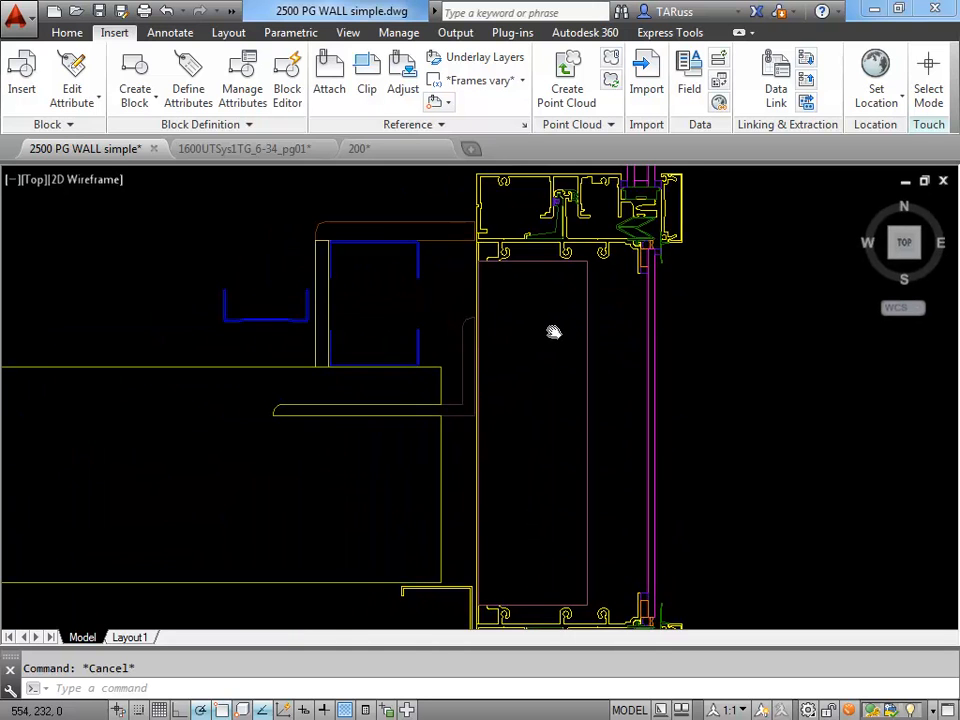
pyautogui.scroll(-2, 554, 332)
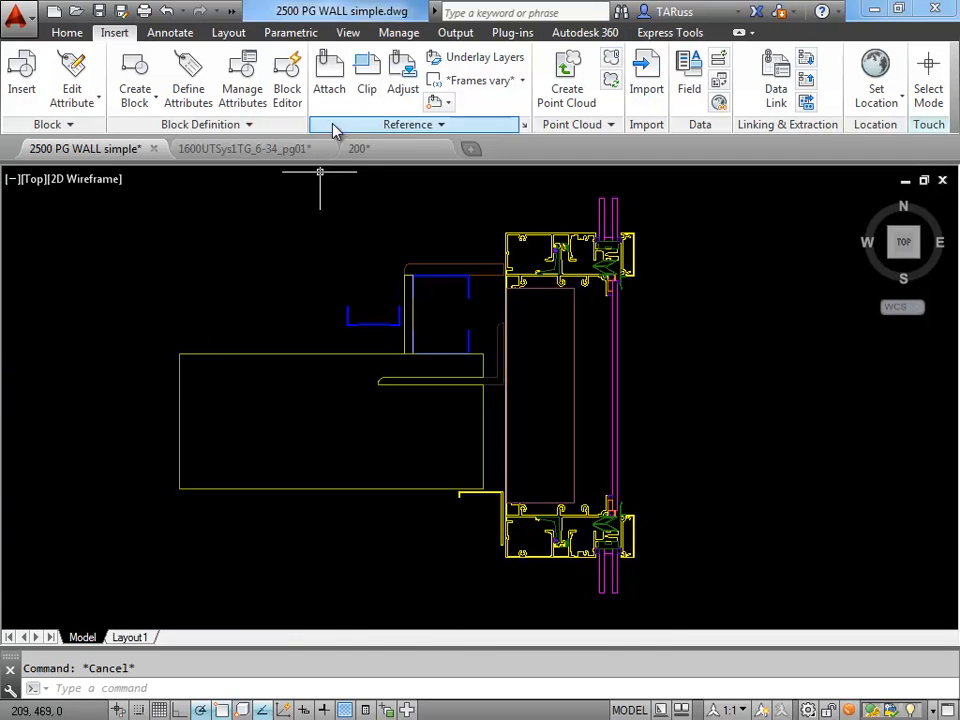
# Step: Turn on the IMAGE import layer and compare the drawn upper mullion with the underlying spandrel detail image
pyautogui.click(60, 34)
pyautogui.click(446, 106)
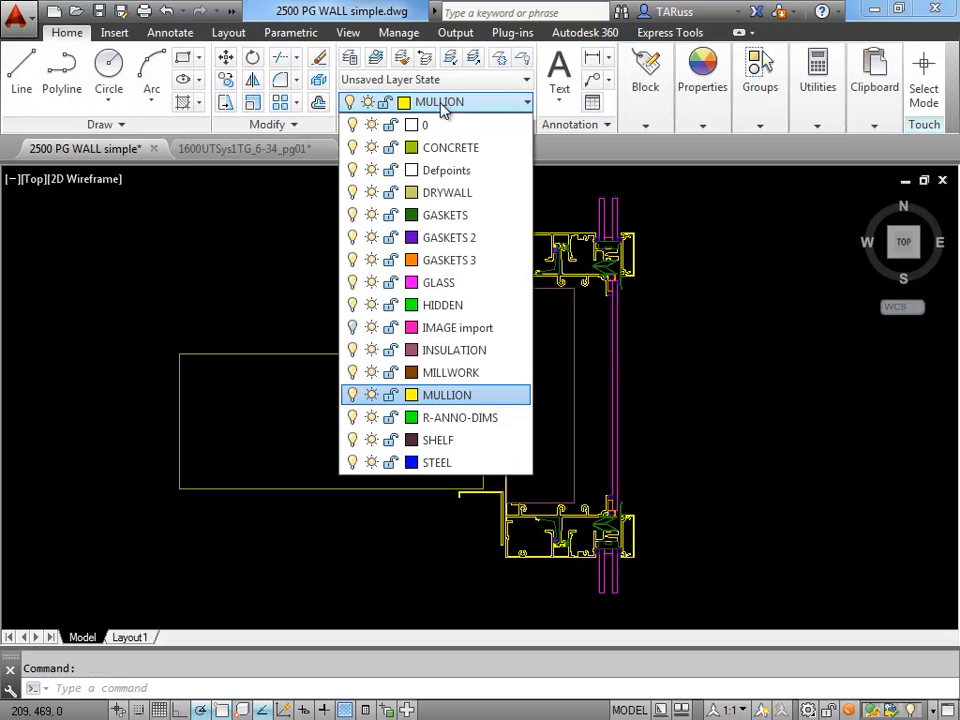
pyautogui.click(354, 328)
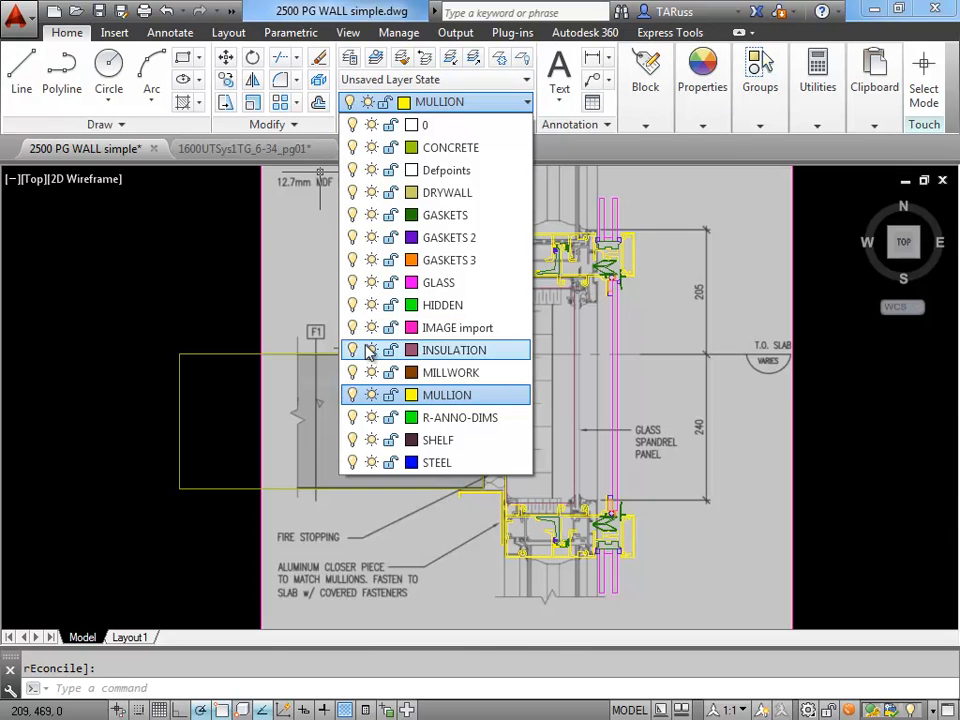
pyautogui.click(830, 308)
pyautogui.scroll(4, 574, 255)
pyautogui.moveTo(639, 238); pyautogui.dragTo(598, 315, button='middle')
pyautogui.scroll(2, 572, 338)
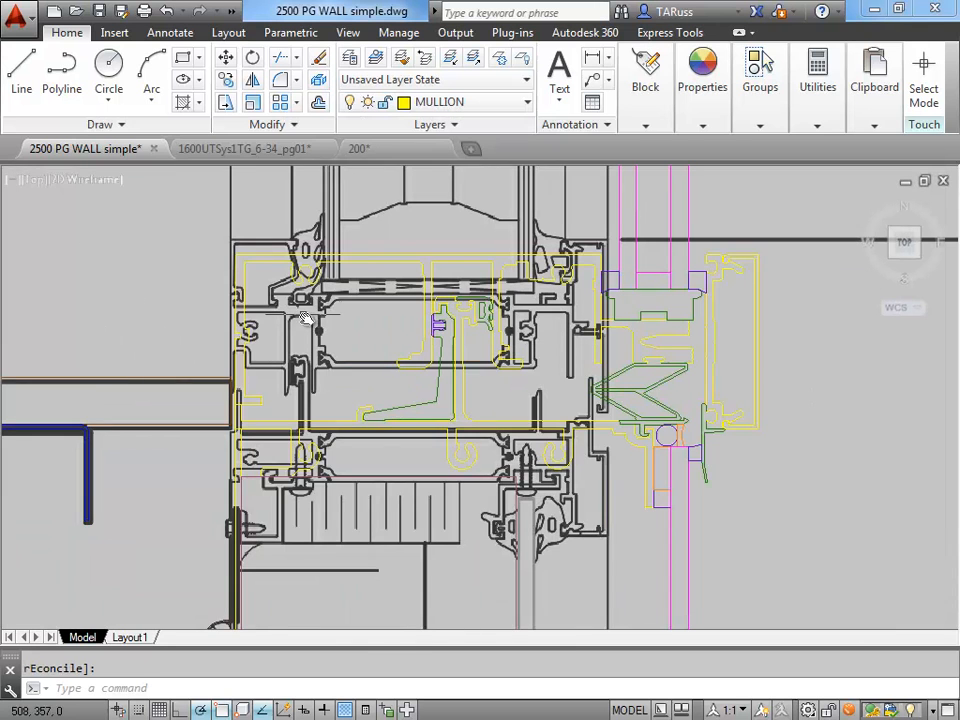
pyautogui.scroll(-4, 466, 302)
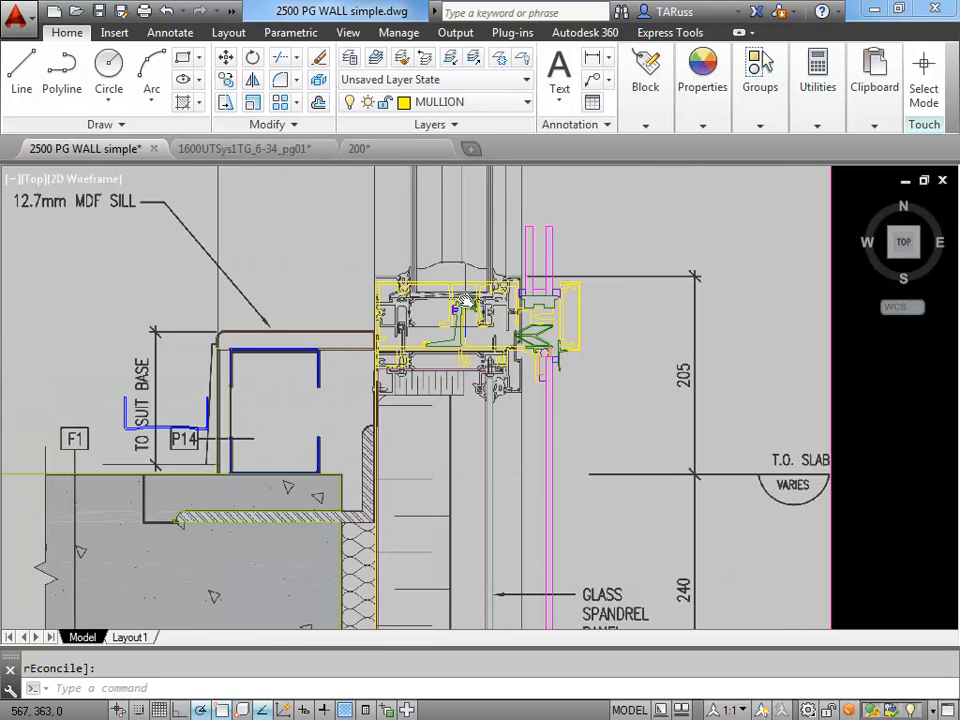
pyautogui.scroll(-4, 555, 345)
pyautogui.scroll(-4, 542, 358)
pyautogui.scroll(2, 564, 364)
pyautogui.moveTo(564, 364)
pyautogui.mouseDown(button='middle')
pyautogui.moveTo(585, 392)
pyautogui.moveTo(577, 399)
pyautogui.mouseUp(button='middle')
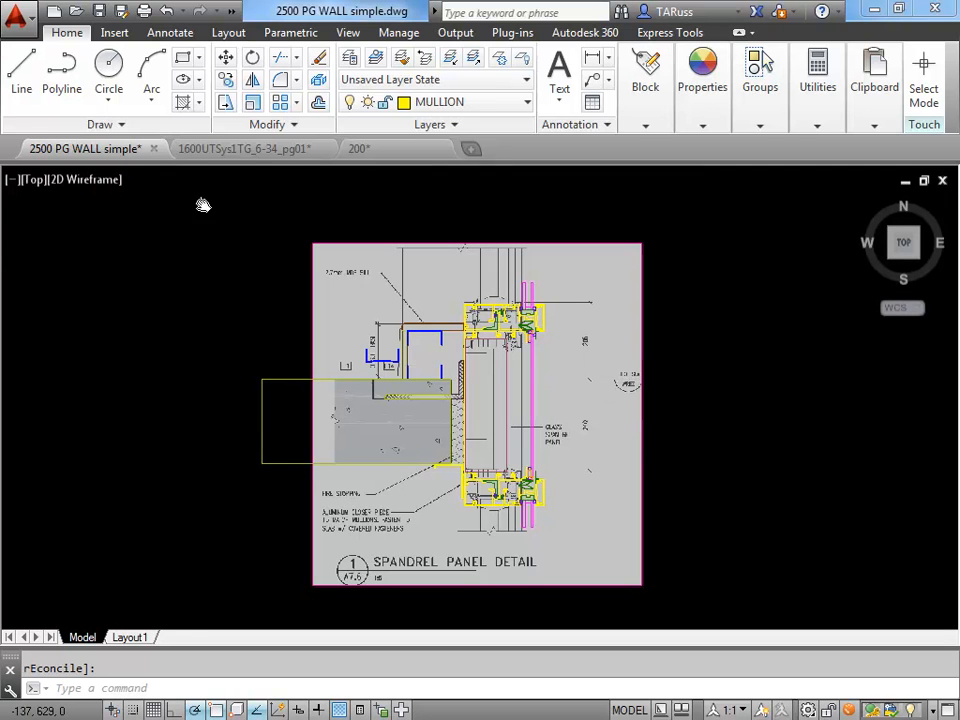
# Step: Turn off the IMAGE import layer and review the complete linework of the wall section
pyautogui.click(460, 104)
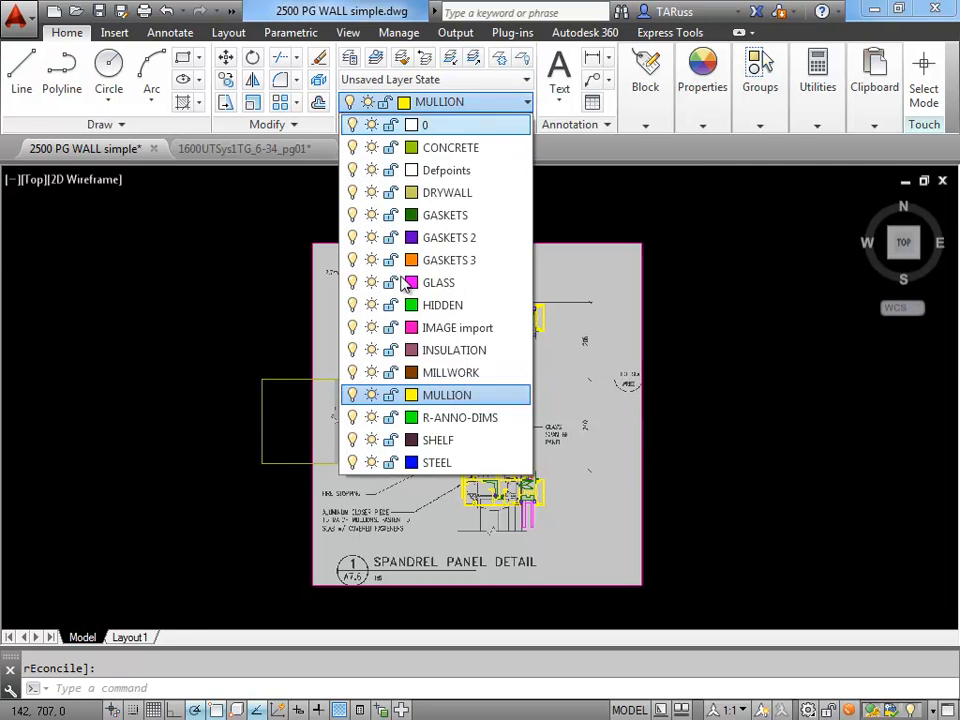
pyautogui.click(353, 328)
pyautogui.scroll(2, 508, 337)
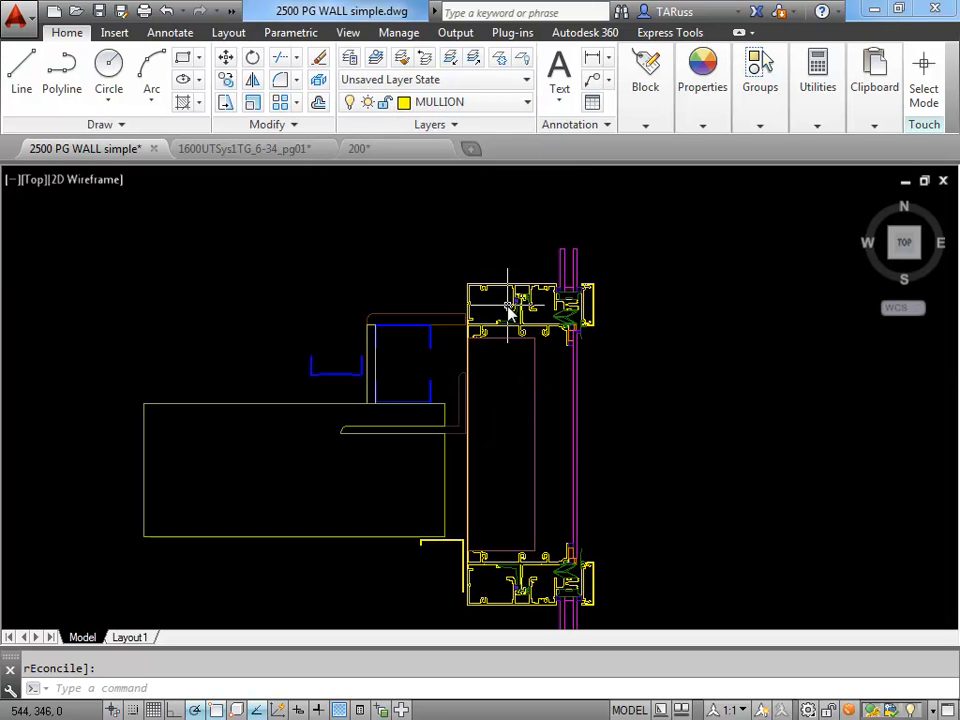
pyautogui.moveTo(520, 360); pyautogui.dragTo(527, 328, button='middle')
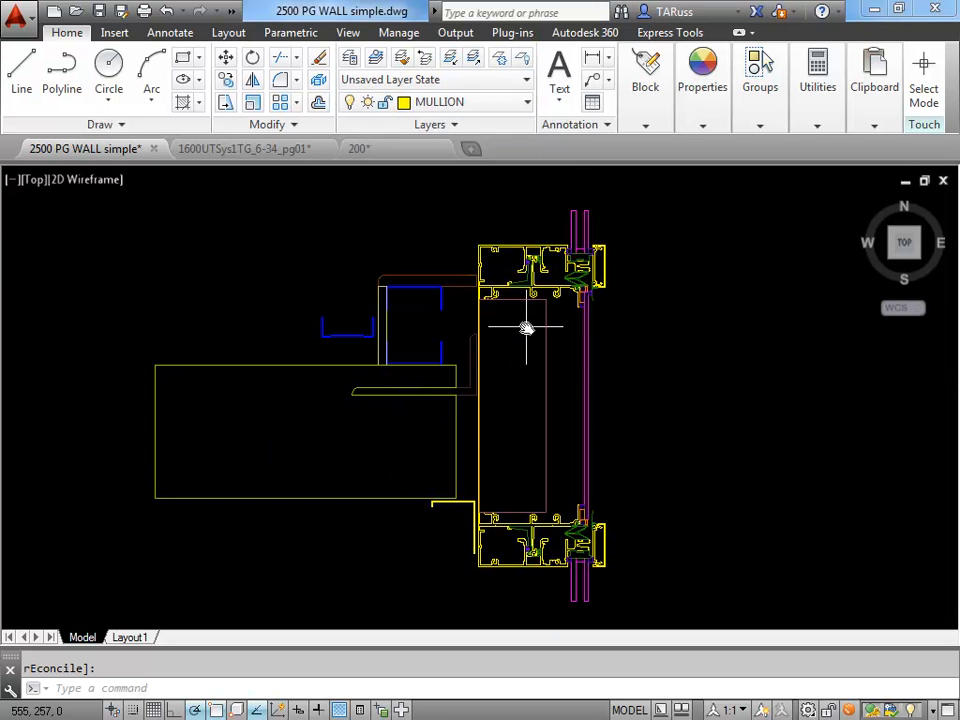
pyautogui.moveTo(544, 357)
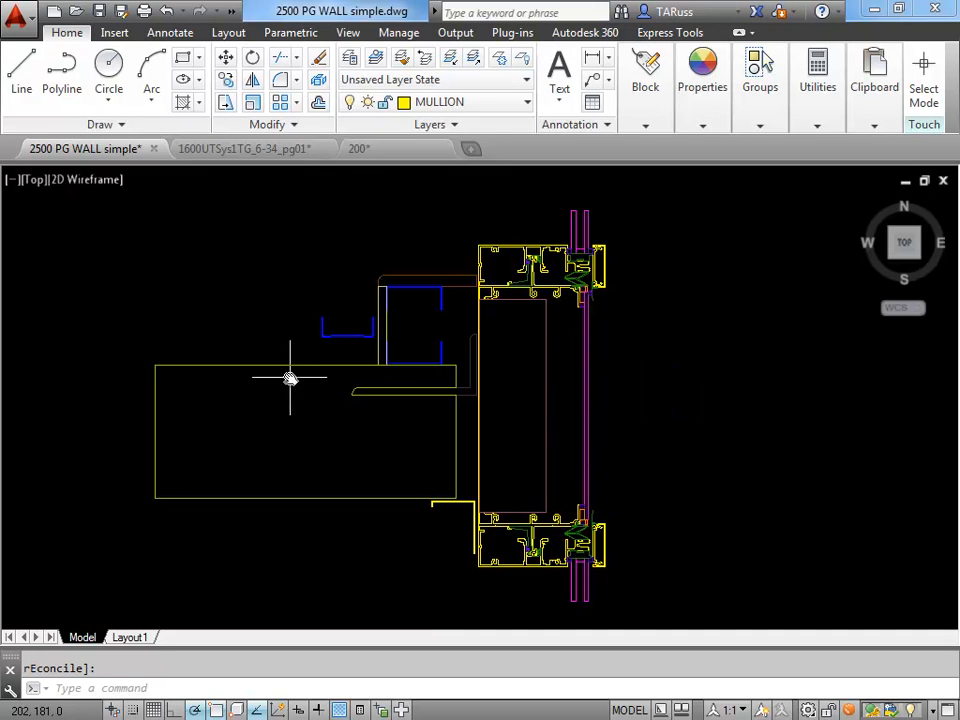
pyautogui.moveTo(371, 396)
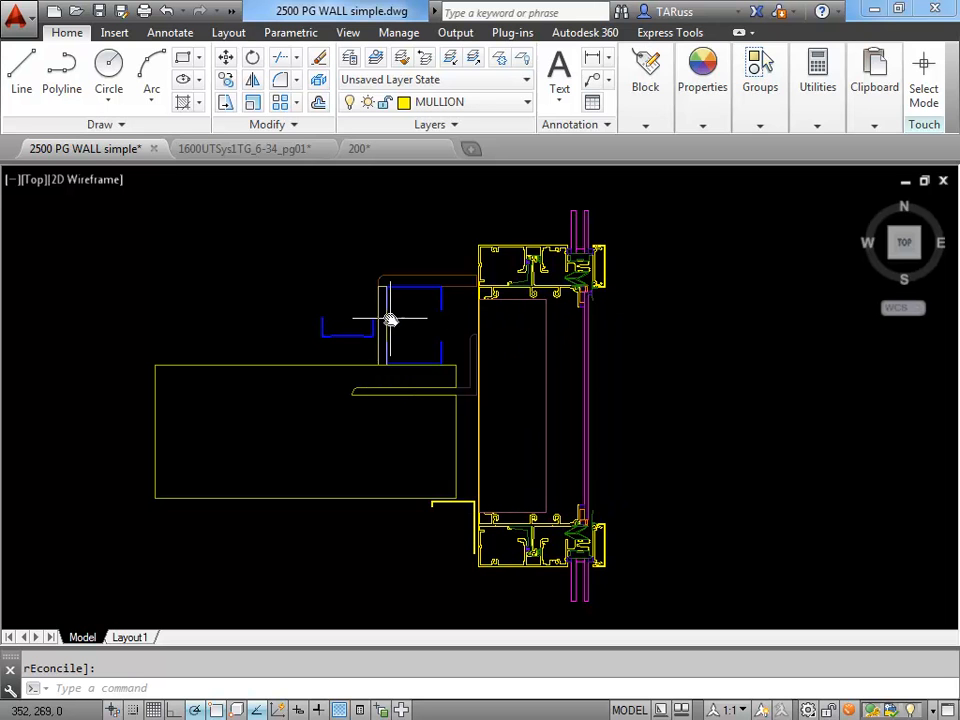
# Step: Inspect the millwork sill's outline and rounded corner by selecting it at close range, and clear the selection
pyautogui.moveTo(395, 320); pyautogui.dragTo(497, 351, button='middle')
pyautogui.moveTo(678, 453); pyautogui.dragTo(639, 420, button='middle')
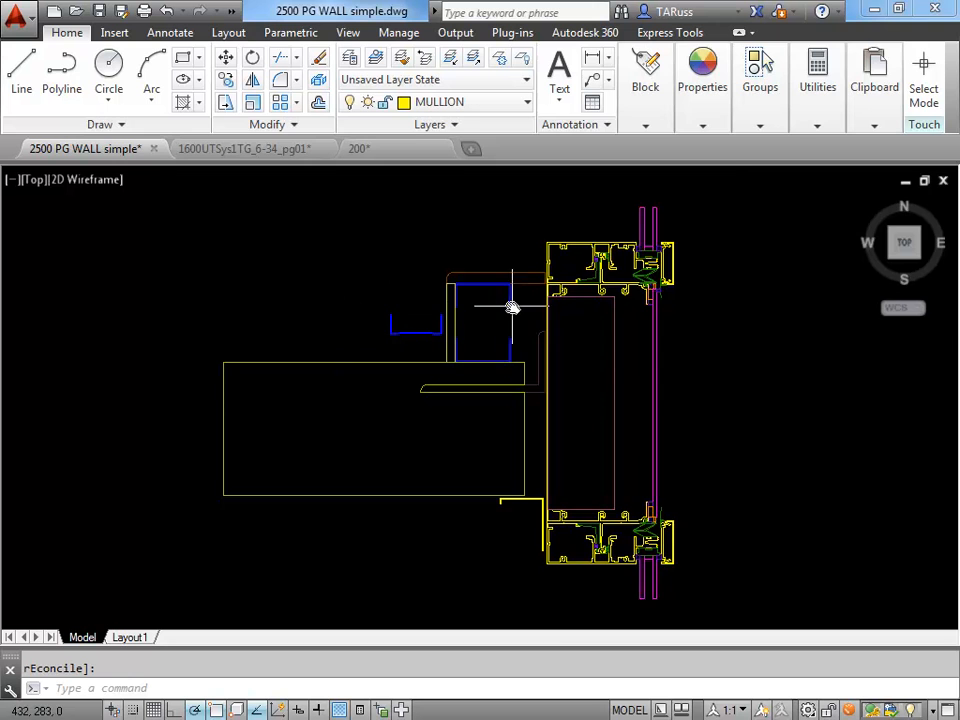
pyautogui.scroll(2, 514, 306)
pyautogui.scroll(4, 490, 248)
pyautogui.click(574, 300)
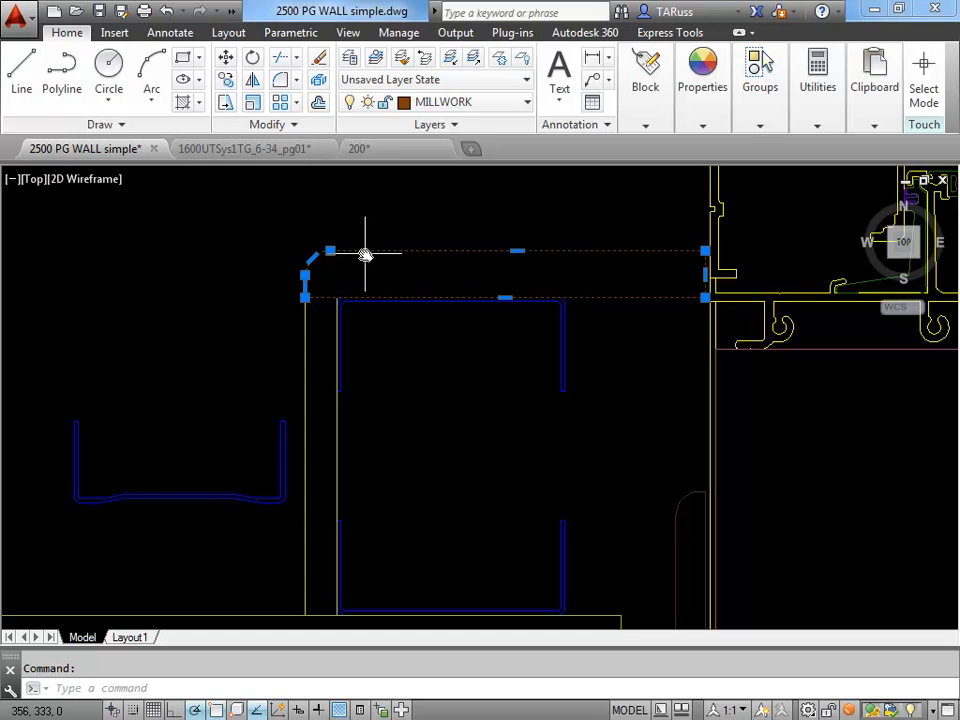
pyautogui.moveTo(312, 257)
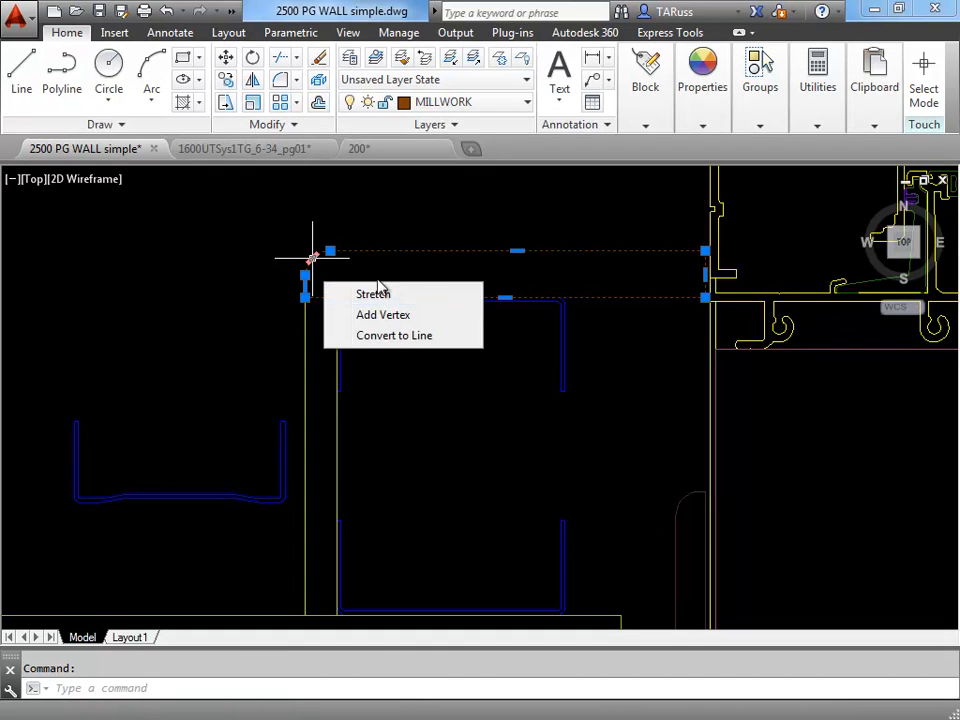
pyautogui.press('Escape')
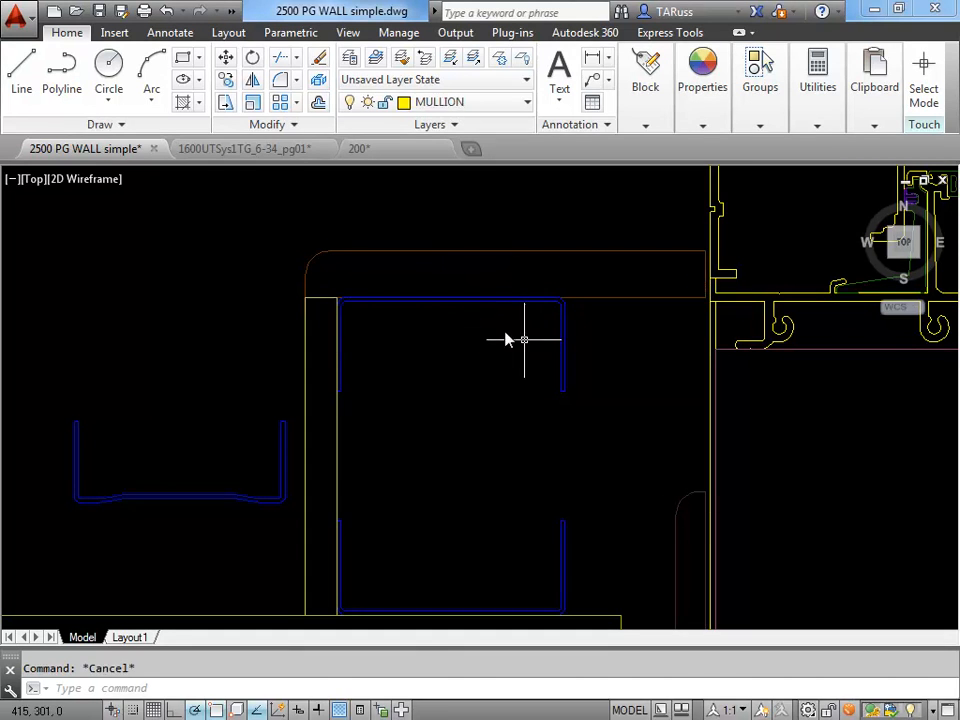
# Step: Select the loose steel channel beside the sill, compare it with the steel tracks under the sill, and clear the selection
pyautogui.scroll(-4, 535, 402)
pyautogui.moveTo(616, 453); pyautogui.dragTo(613, 416, button='middle')
pyautogui.scroll(4, 372, 382)
pyautogui.scroll(2, 375, 382)
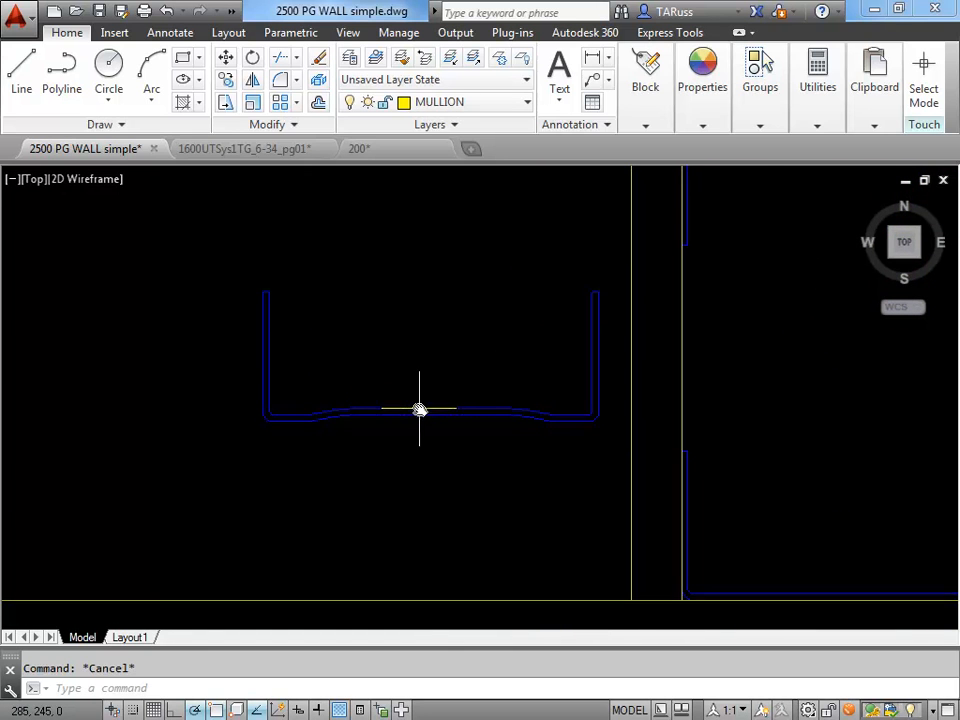
pyautogui.click(362, 412)
pyautogui.scroll(-4, 366, 373)
pyautogui.scroll(-4, 366, 373)
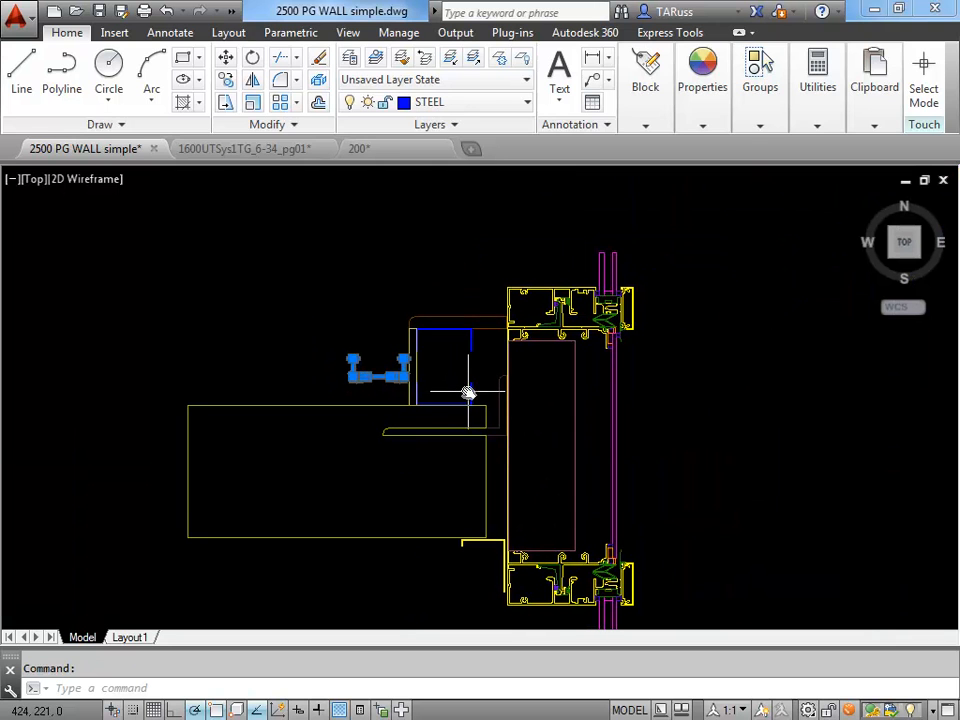
pyautogui.scroll(4, 401, 335)
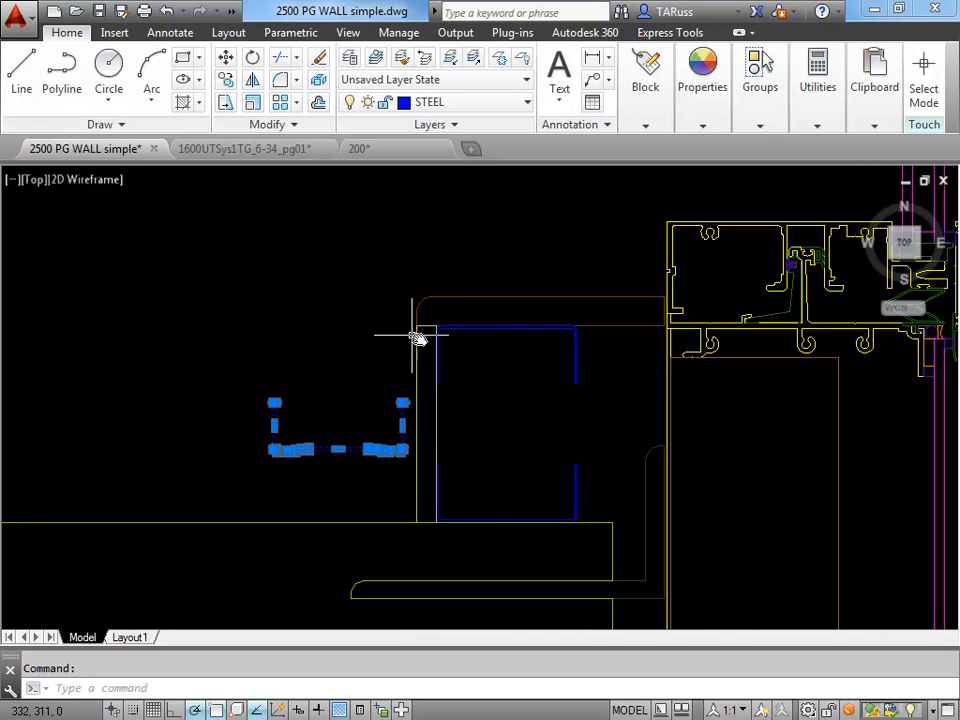
pyautogui.scroll(2, 580, 390)
pyautogui.moveTo(577, 483); pyautogui.dragTo(591, 399, button='middle')
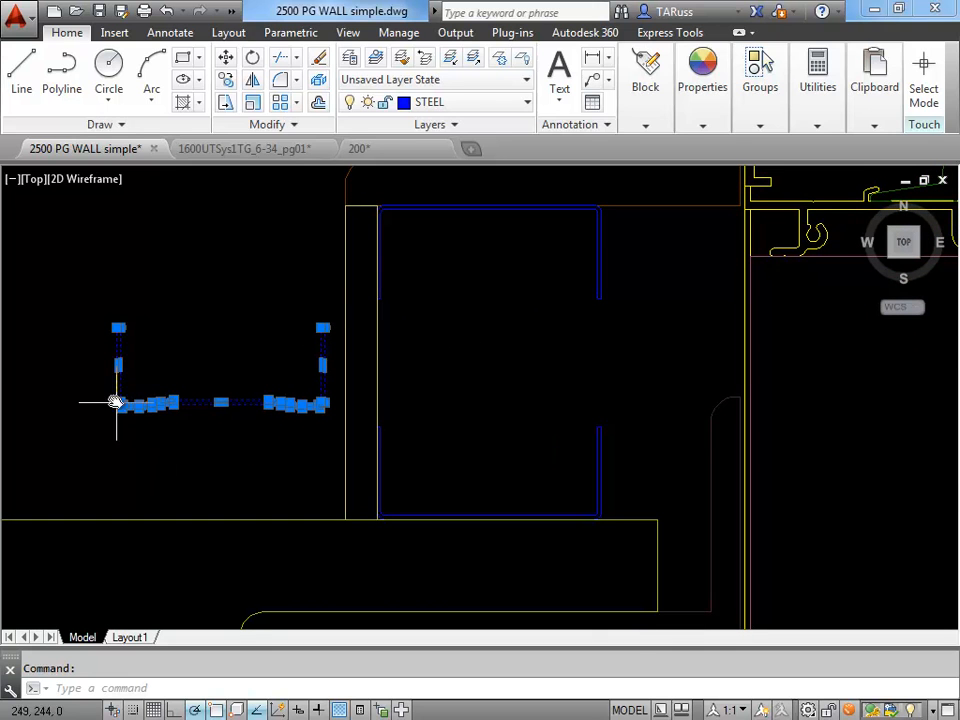
pyautogui.scroll(2, 122, 402)
pyautogui.press('Escape')
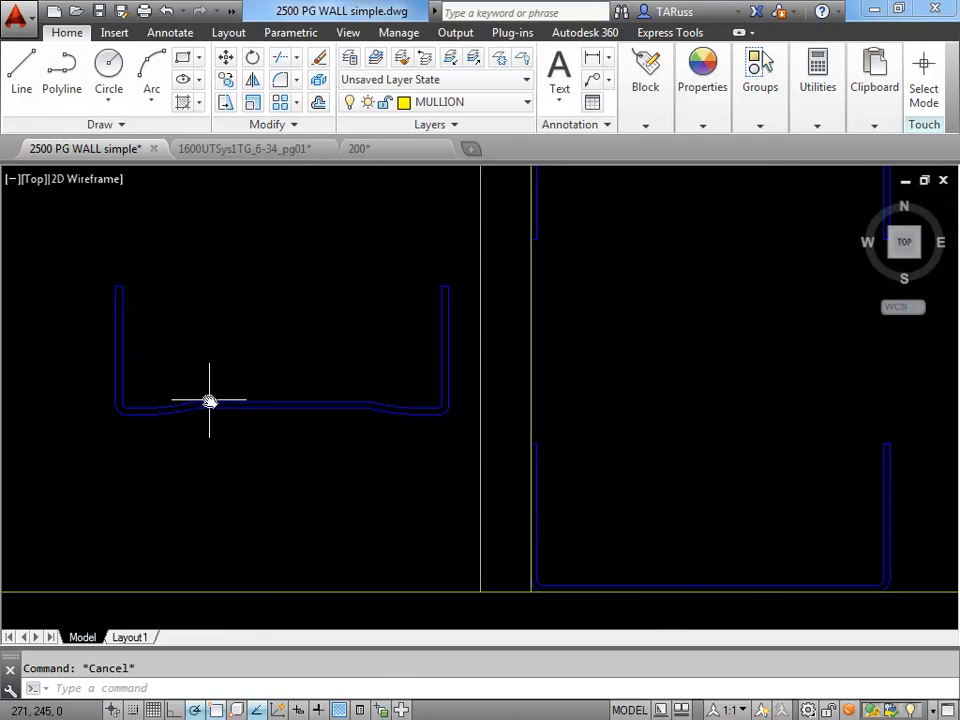
# Step: Select both edges of the loose steel channel's bent web with a crossing window to check its outline, and clear the selection
pyautogui.click(207, 401)
pyautogui.click(186, 401)
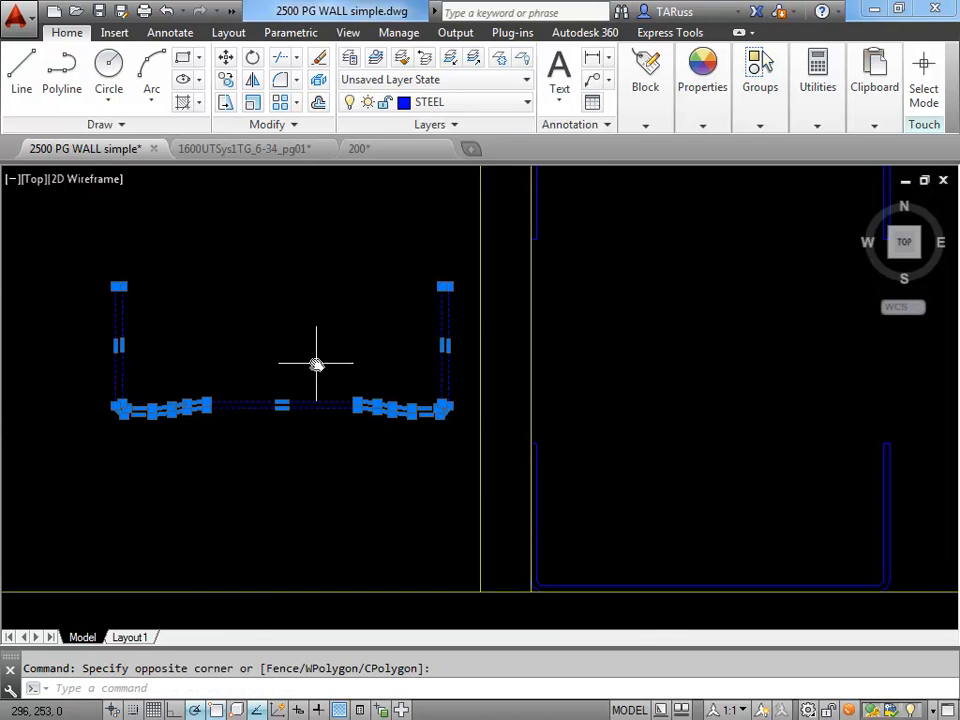
pyautogui.press('Escape')
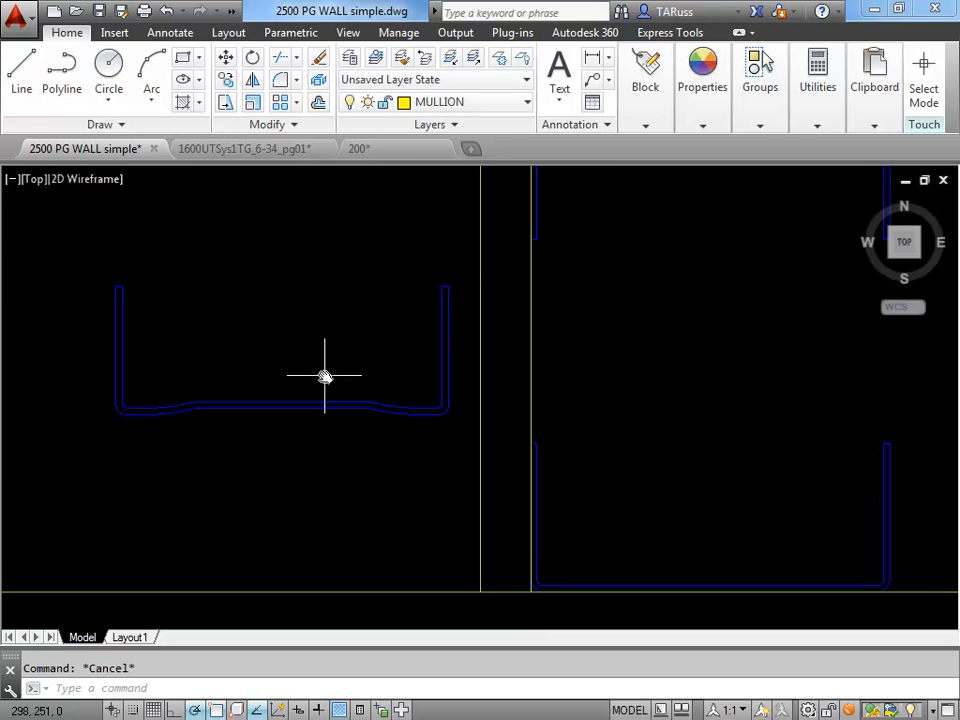
# Step: Draw a closed rectangle about 67 by 130 units from four separate lines in the empty space outside the wall's glazing
pyautogui.scroll(-8, 343, 409)
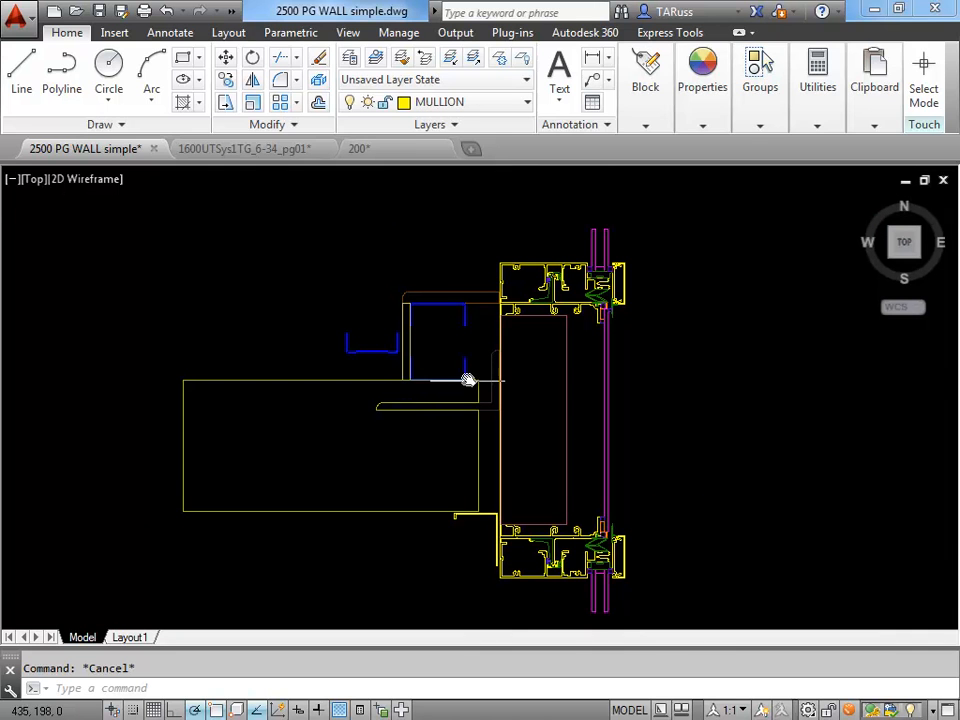
pyautogui.moveTo(671, 399); pyautogui.dragTo(553, 396, button='middle')
pyautogui.scroll(2, 608, 390)
pyautogui.write('l')
pyautogui.press('Return')
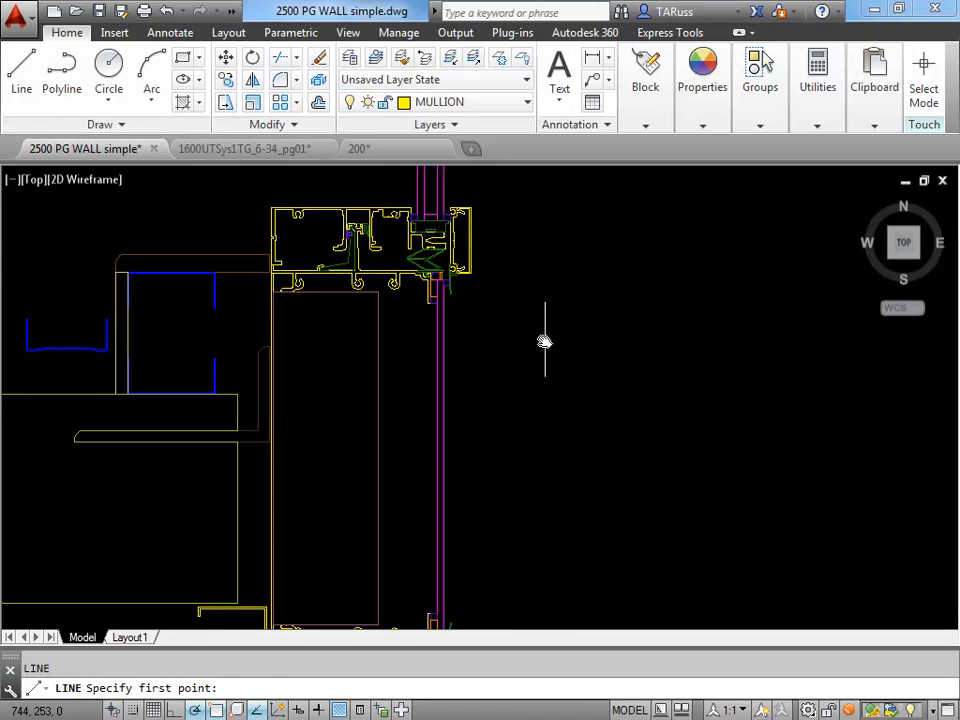
pyautogui.click(529, 337)
pyautogui.click(600, 337)
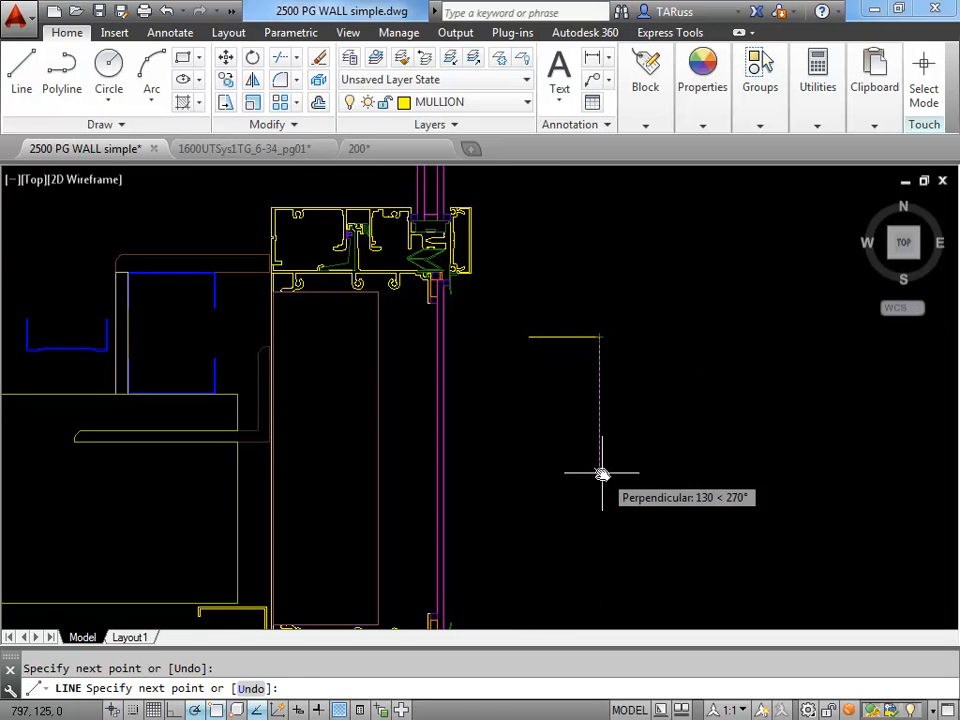
pyautogui.click(600, 472)
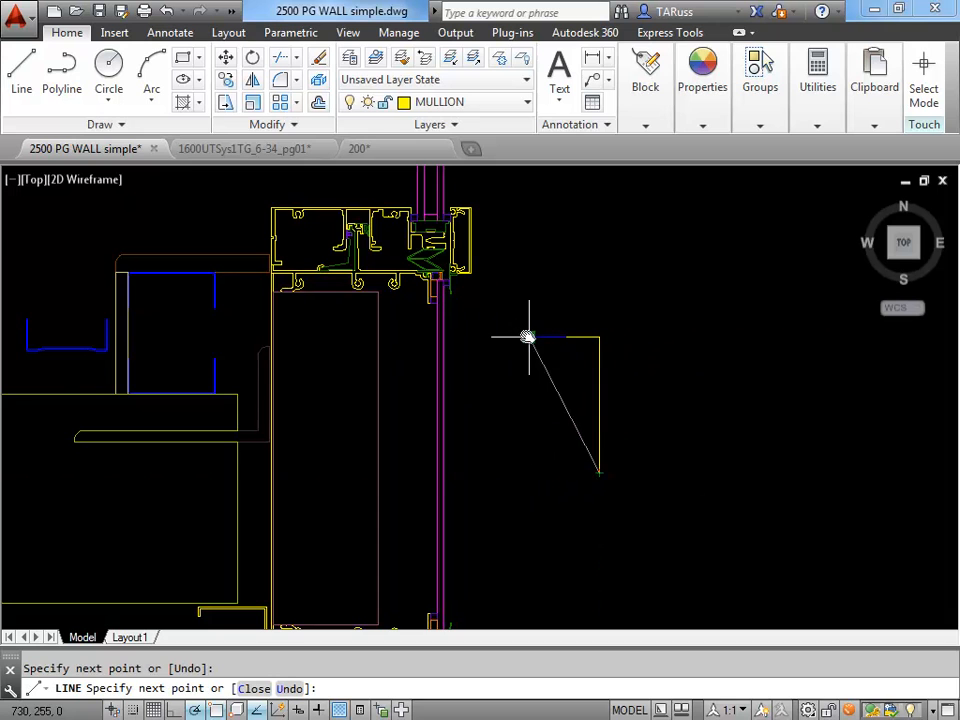
pyautogui.click(529, 472)
pyautogui.click(529, 337)
pyautogui.rightClick(568, 279)
pyautogui.click(612, 286)
# Step: Select the rectangle's sides one by one to check that they are separate lines, and clear the selection
pyautogui.scroll(2, 573, 415)
pyautogui.click(613, 403)
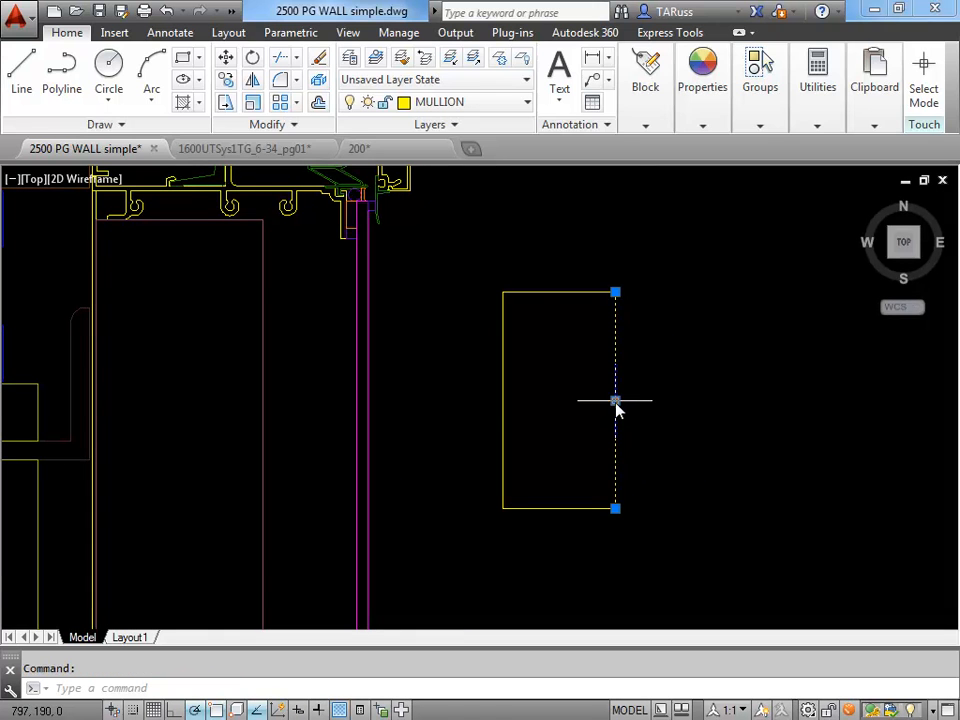
pyautogui.click(502, 345)
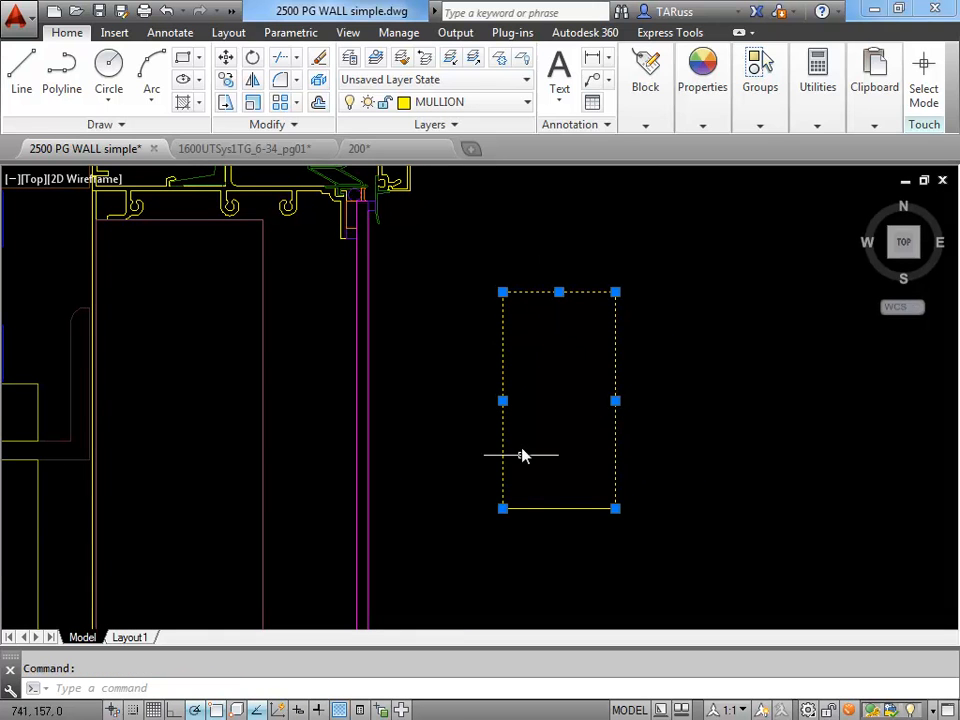
pyautogui.click(552, 510)
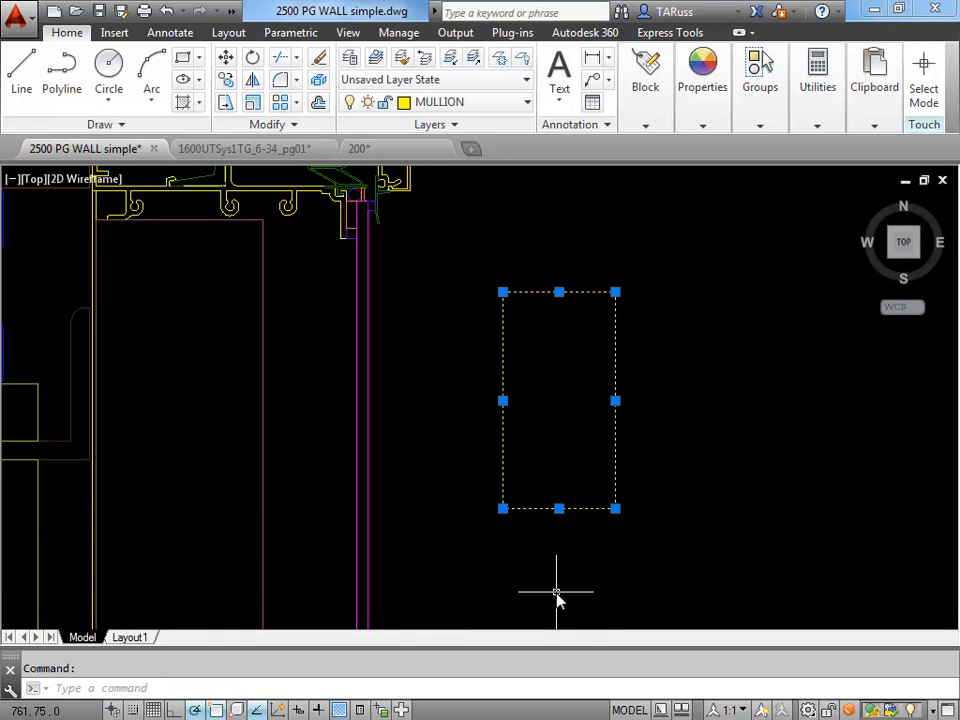
pyautogui.press('Escape')
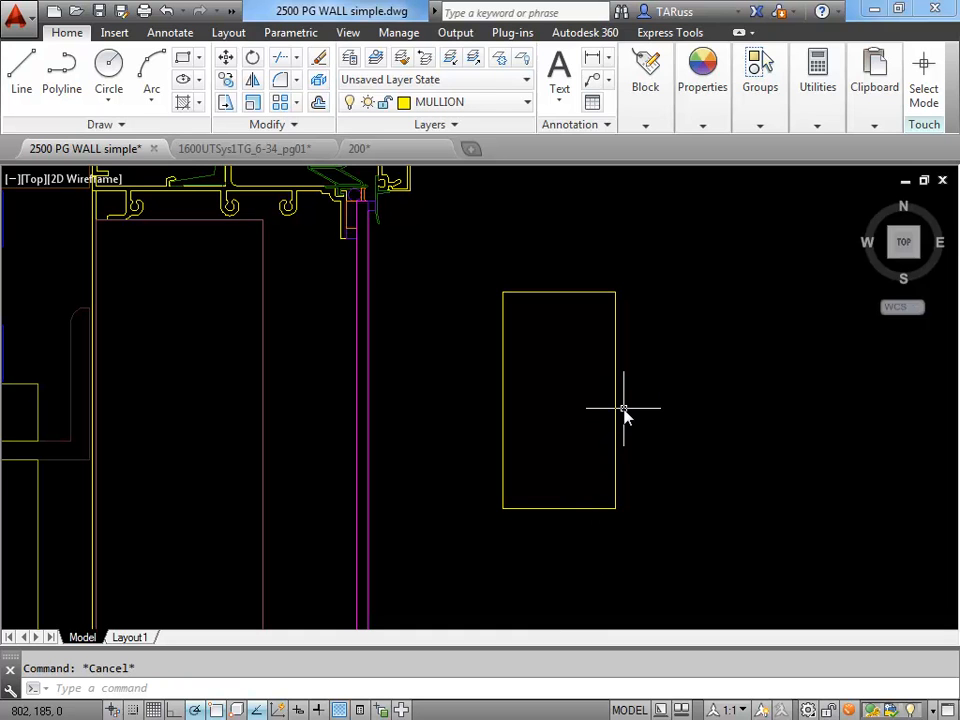
# Step: Convert one side of the rectangle to a polyline with PEDIT and join the other three sides to it
pyautogui.write('pe')
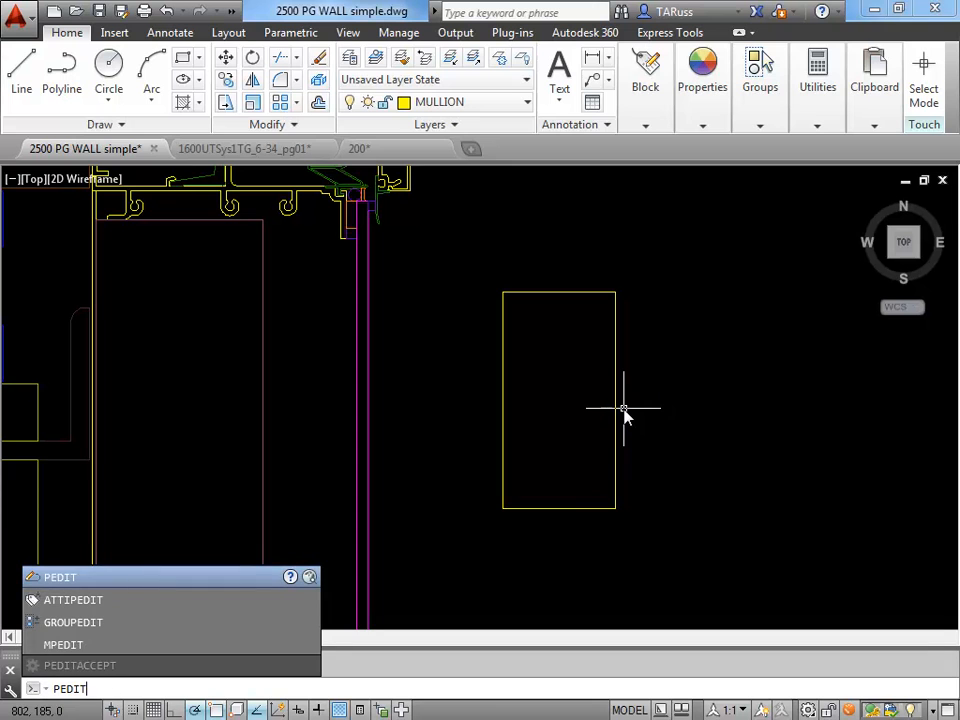
pyautogui.press('Return')
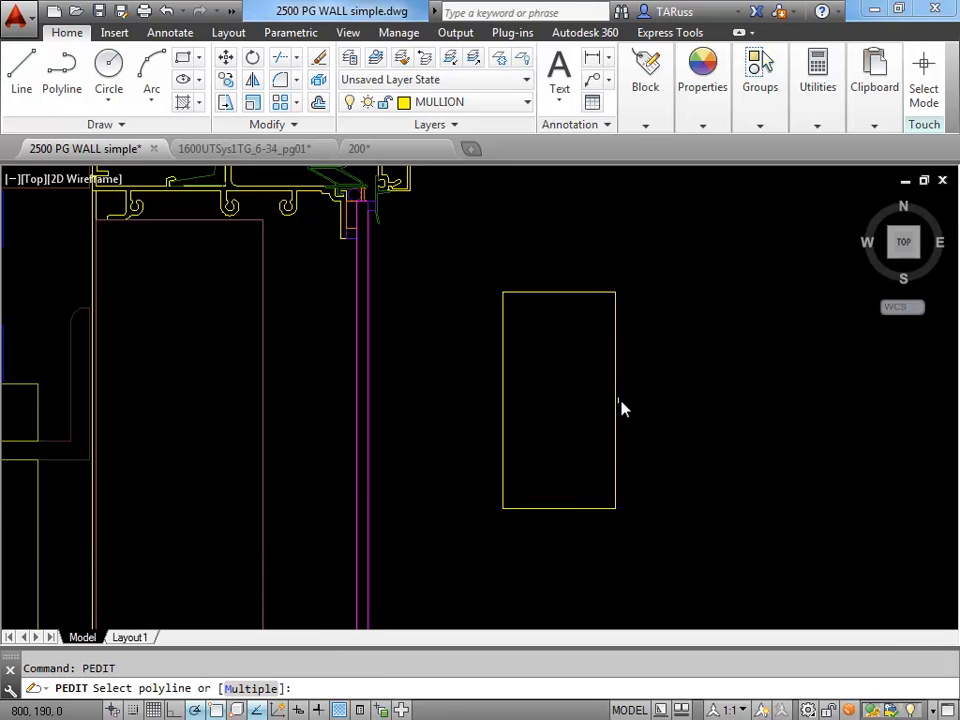
pyautogui.click(615, 400)
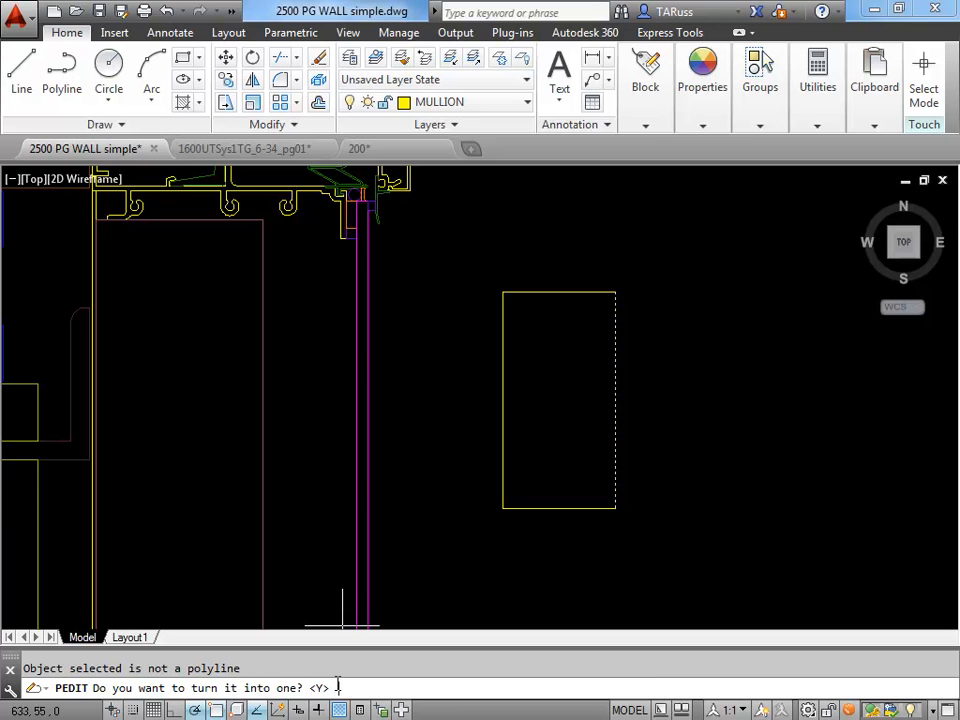
pyautogui.press('Return')
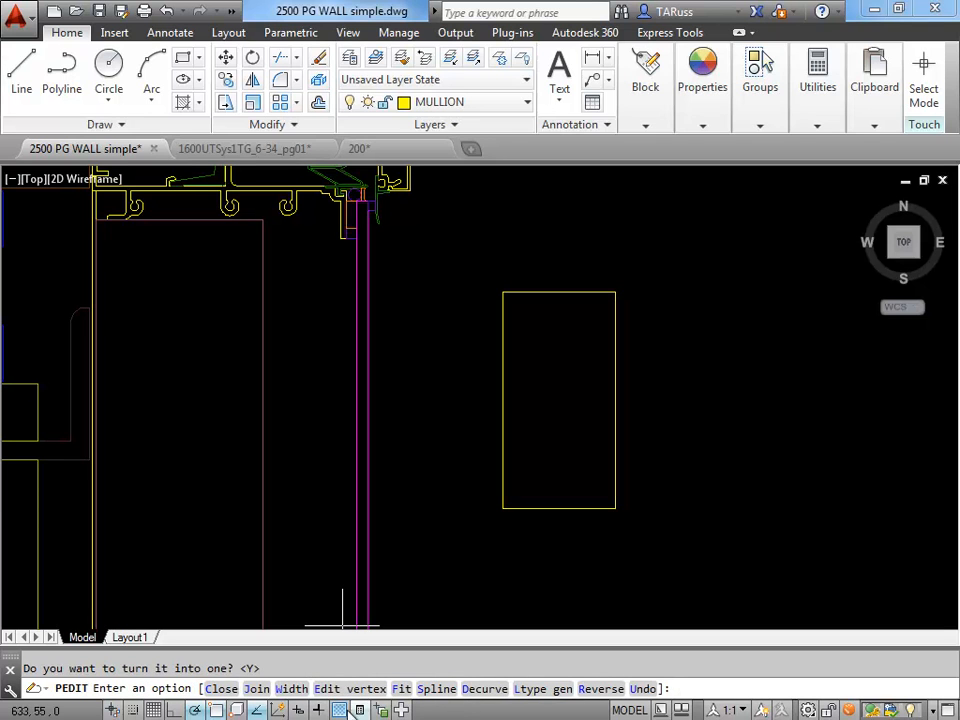
pyautogui.click(256, 689)
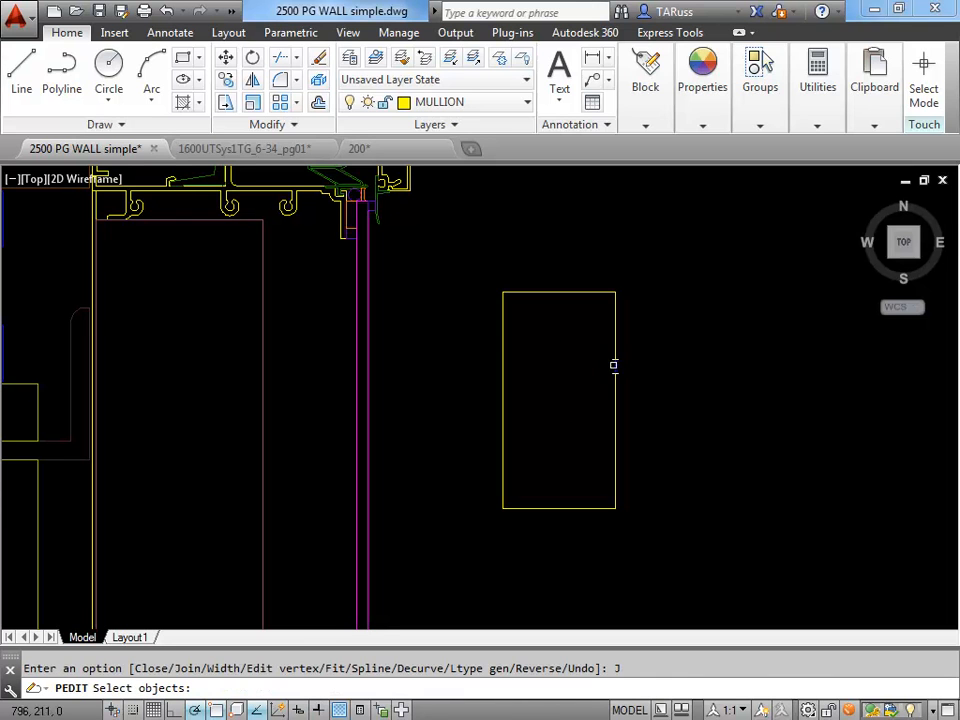
pyautogui.click(581, 291)
pyautogui.click(504, 350)
pyautogui.click(546, 508)
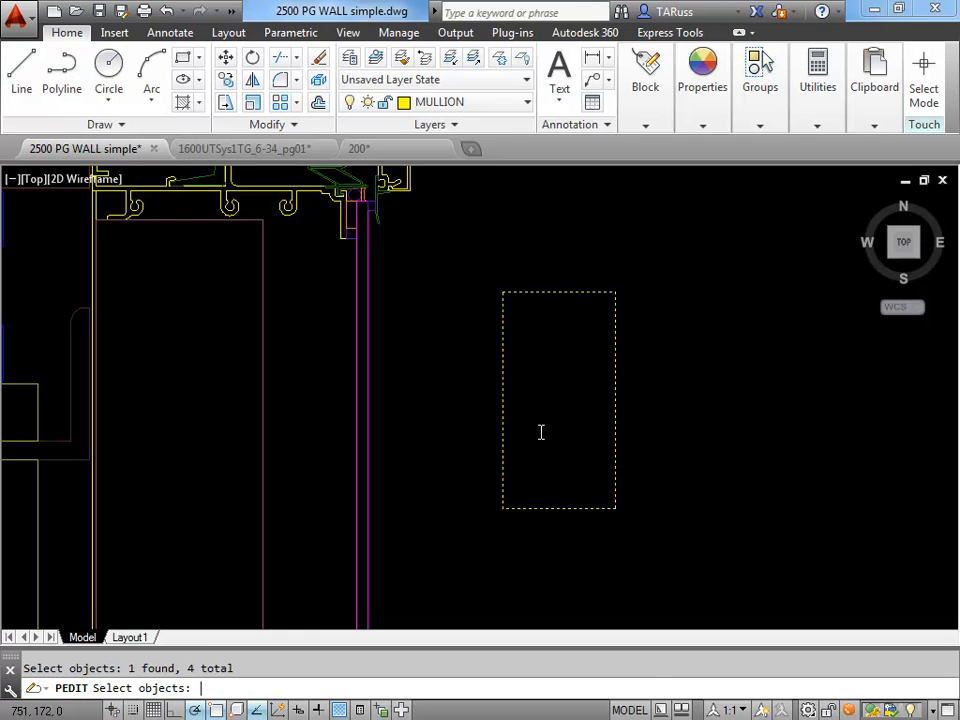
pyautogui.press('Return')
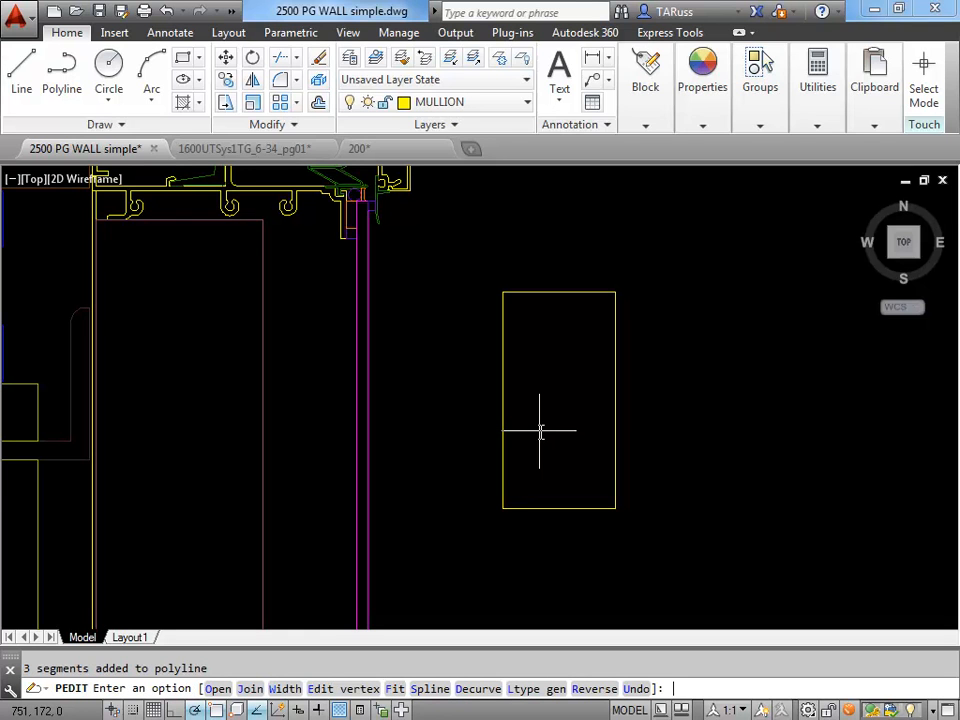
pyautogui.press('Return')
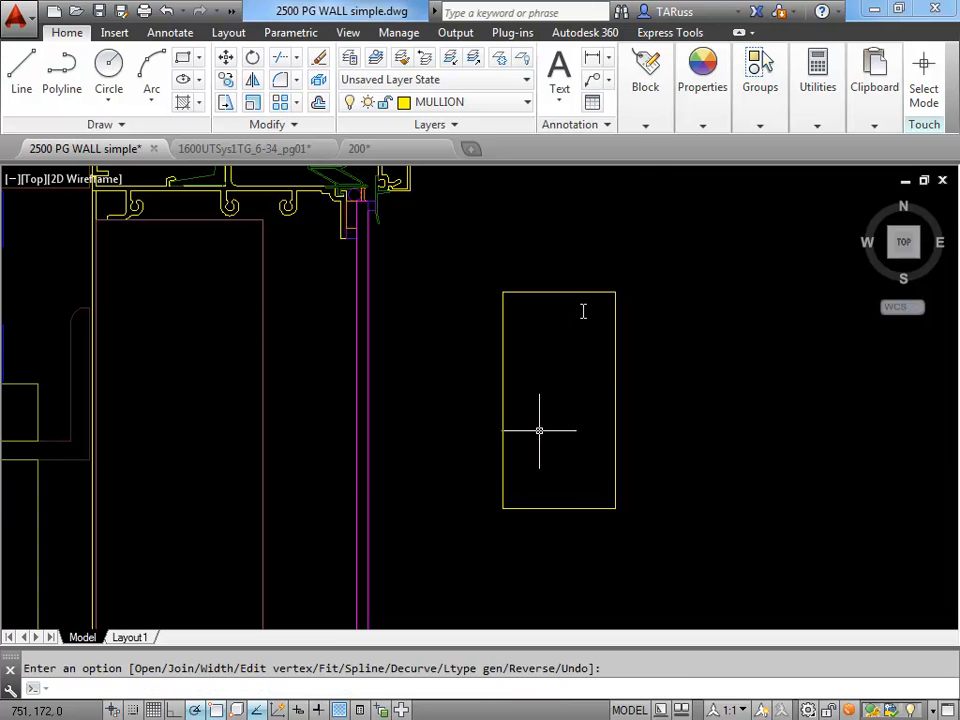
# Step: Select the joined rectangle to check that it is a single object, review it beside the whole section, and clear the selection
pyautogui.click(545, 292)
pyautogui.scroll(-5, 595, 320)
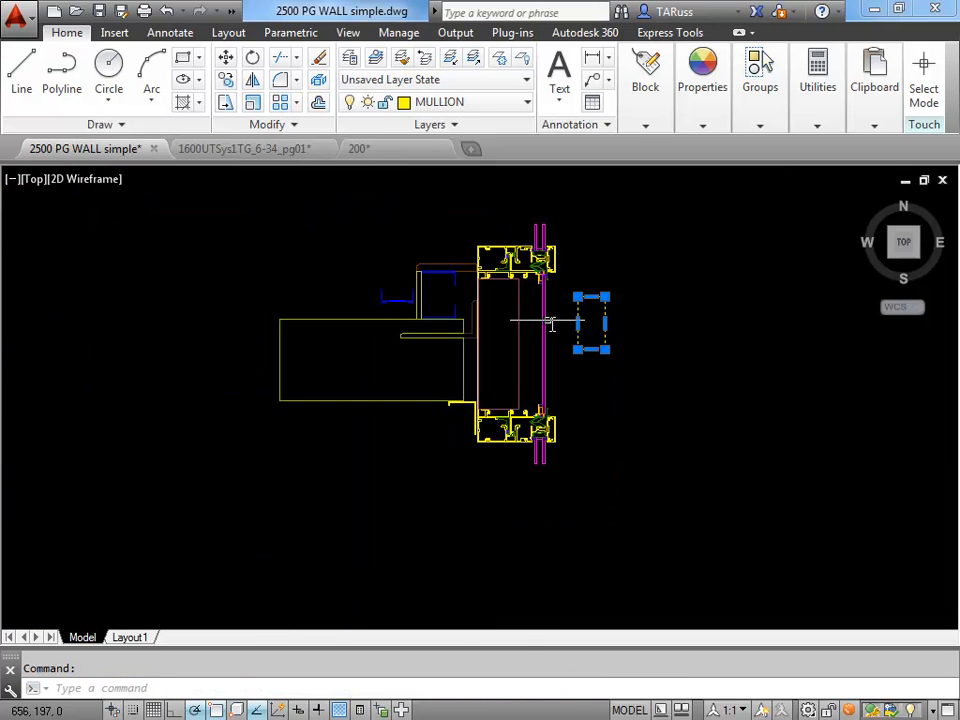
pyautogui.scroll(4, 669, 321)
pyautogui.moveTo(707, 354); pyautogui.dragTo(670, 404, button='middle')
pyautogui.scroll(-2, 650, 396)
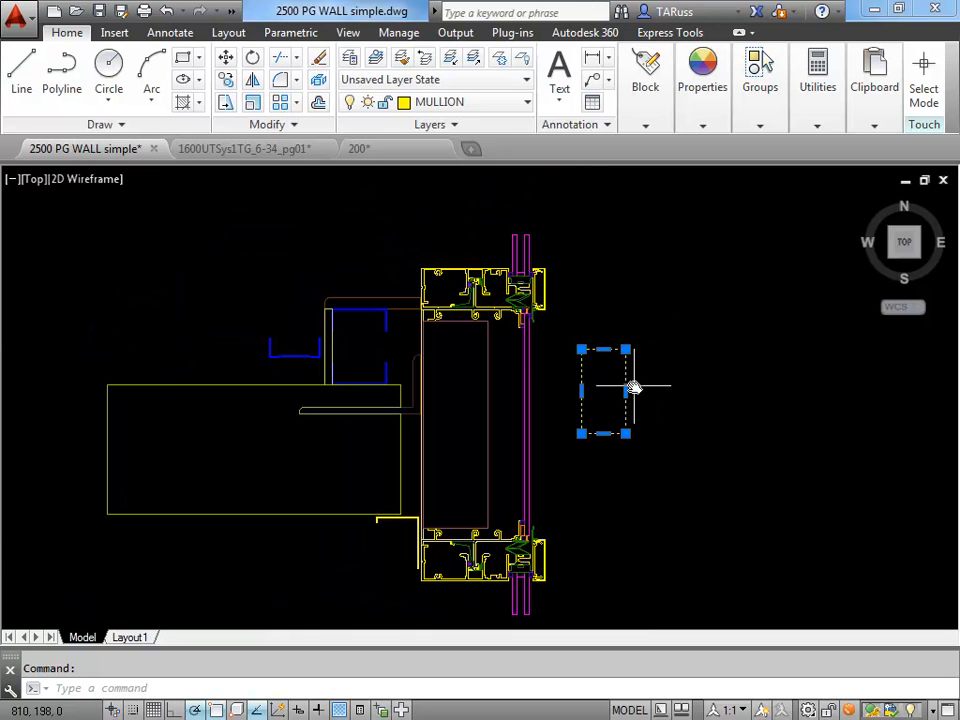
pyautogui.press('Escape')
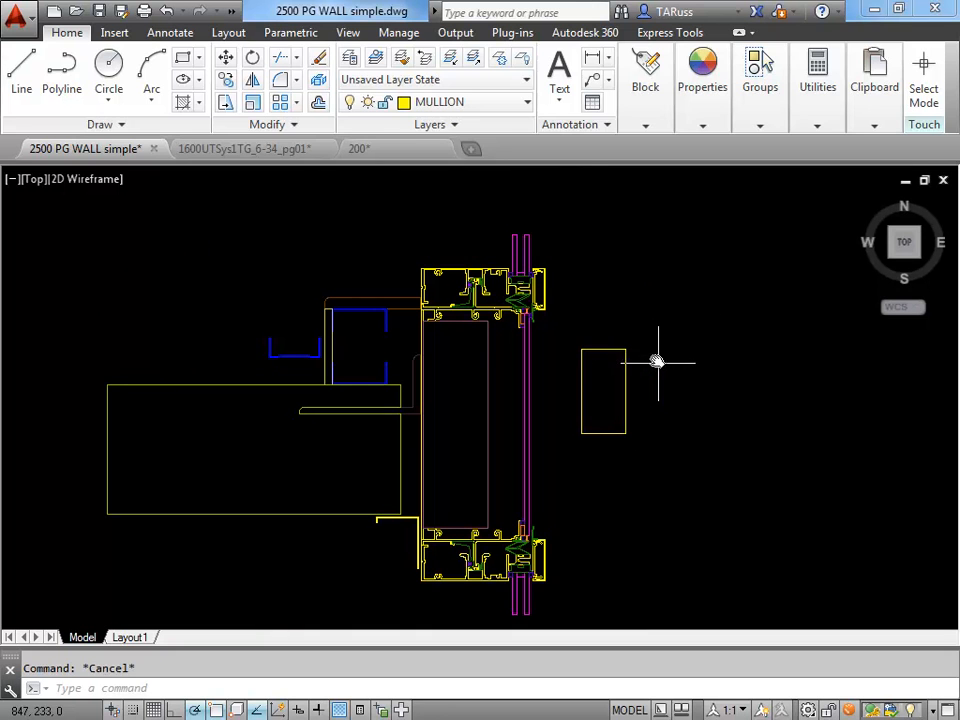
# Step: Erase the practice rectangle beside the wall section
pyautogui.write('e')
pyautogui.press('Return')
pyautogui.click(670, 361)
pyautogui.click(568, 384)
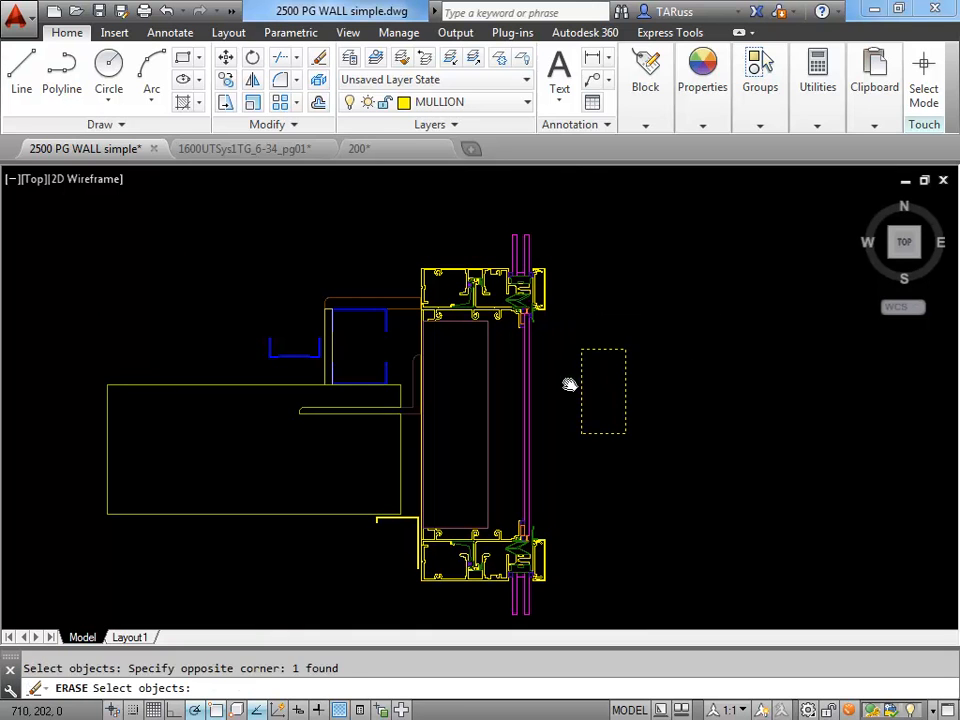
pyautogui.press('Return')
# Step: Check the tall rectangular outline between the upper and lower mullions by selecting it, and clear the selection
pyautogui.moveTo(525, 409); pyautogui.dragTo(606, 388, button='middle')
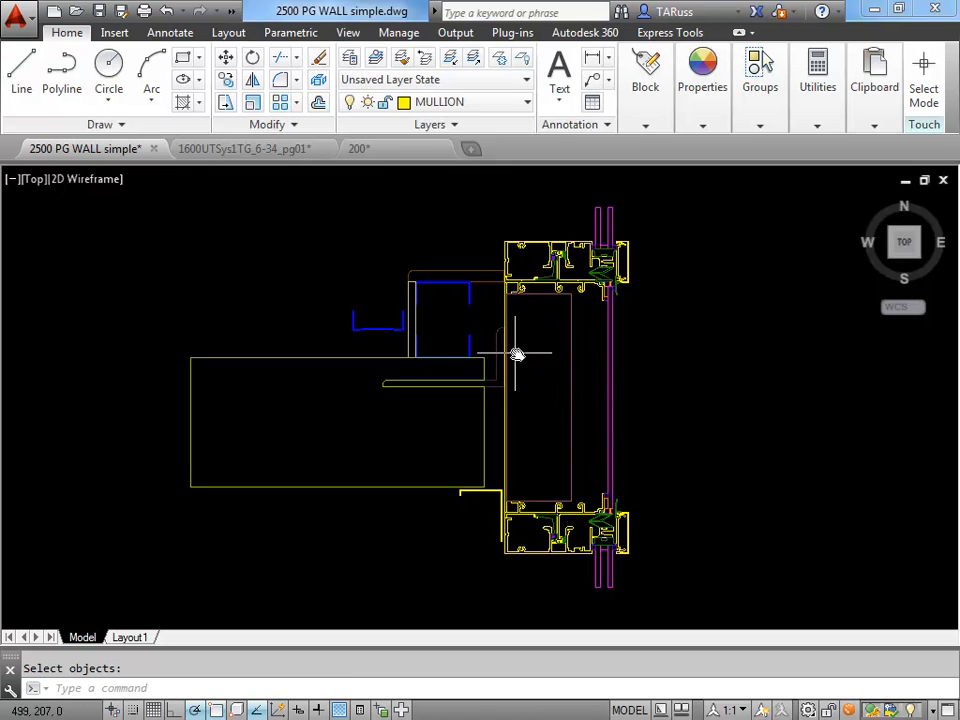
pyautogui.click(573, 345)
pyautogui.press('Escape')
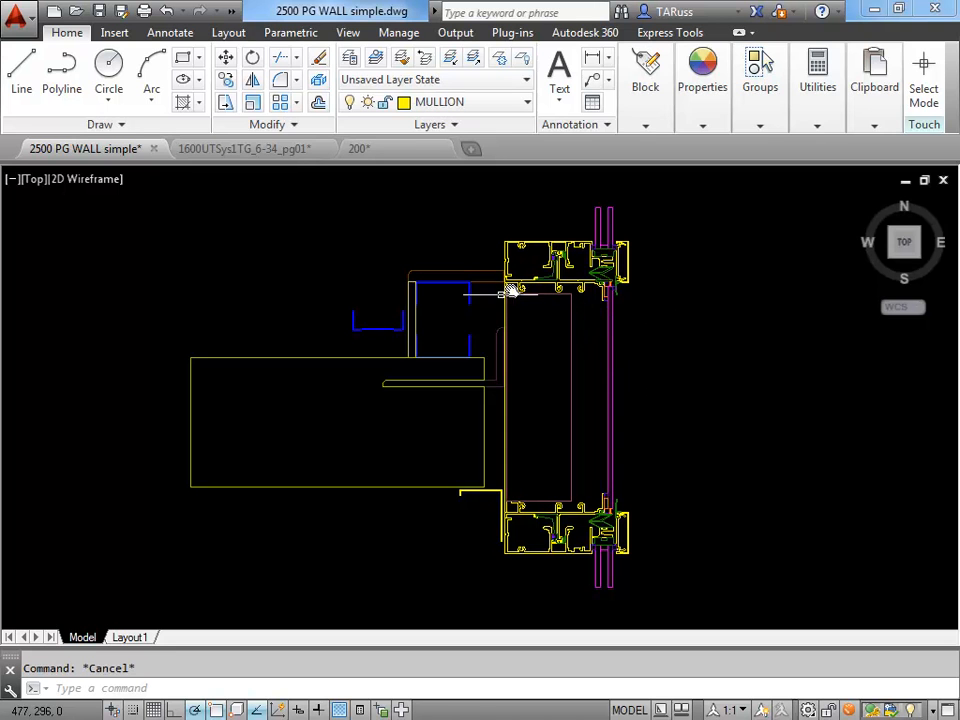
pyautogui.moveTo(631, 349); pyautogui.dragTo(635, 349, button='middle')
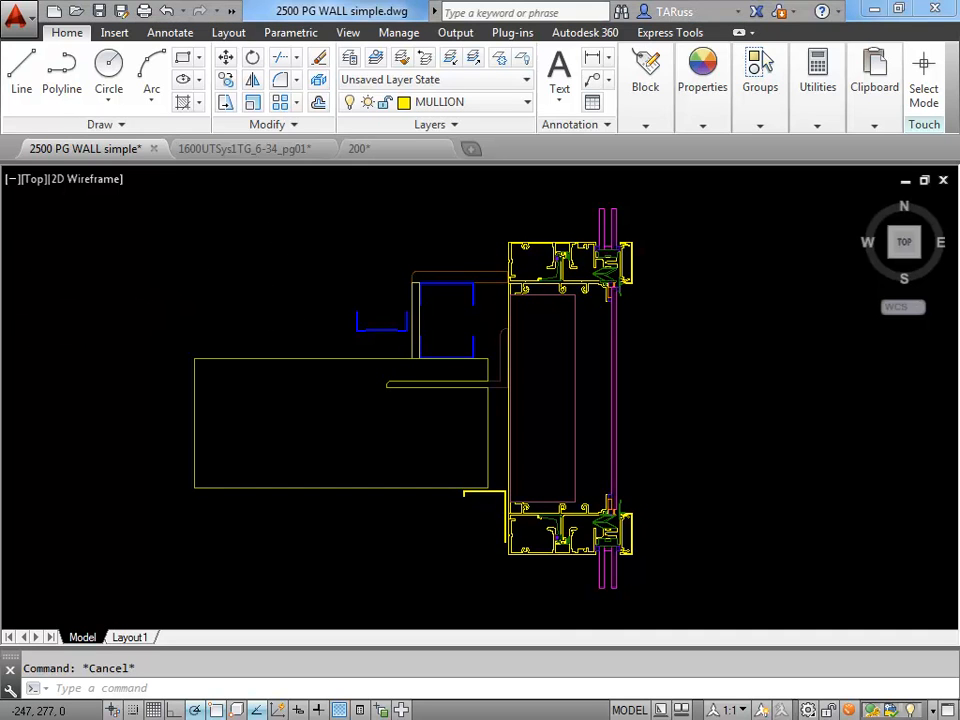
# Step: Switch to 3ds Max in a maximized window and reset the scene to an empty default one
pyautogui.moveTo(0, 264); pyautogui.dragTo(474, 17)
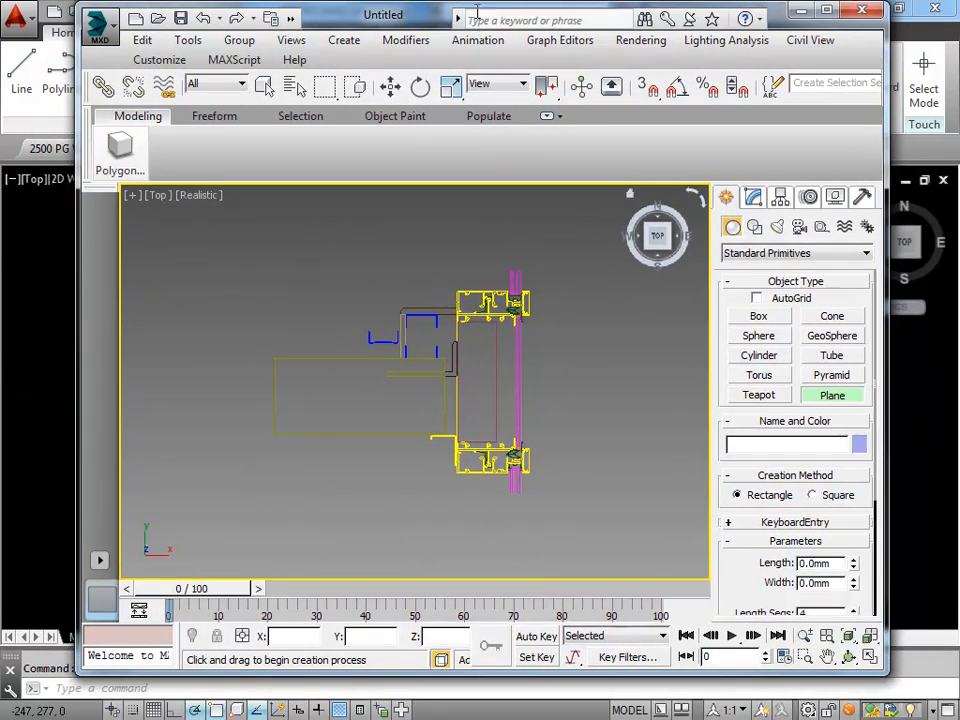
pyautogui.doubleClick(739, 17)
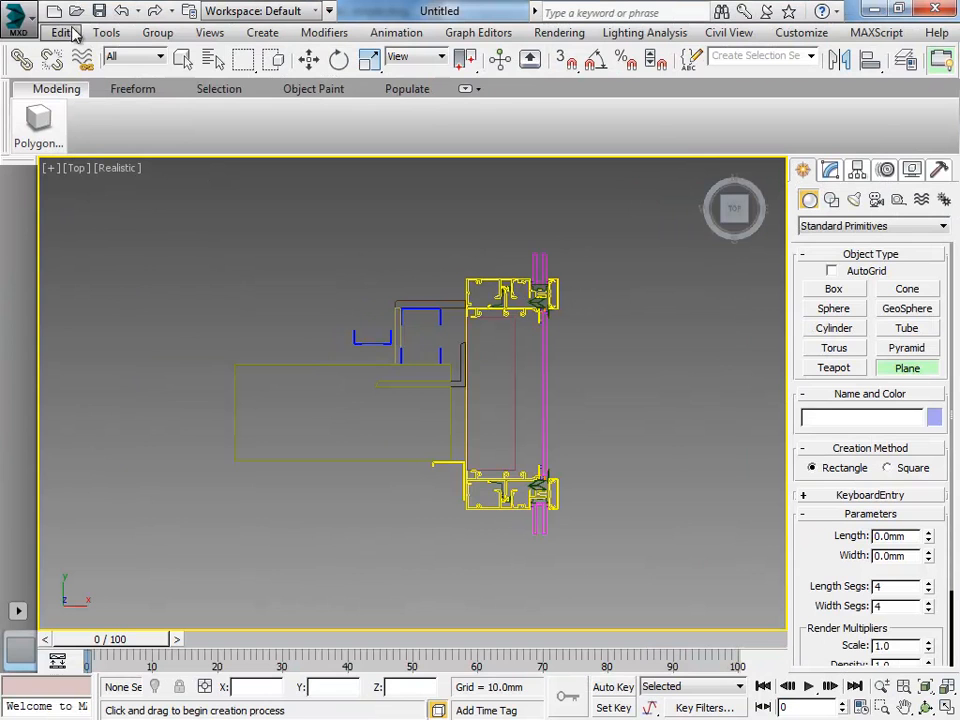
pyautogui.click(27, 27)
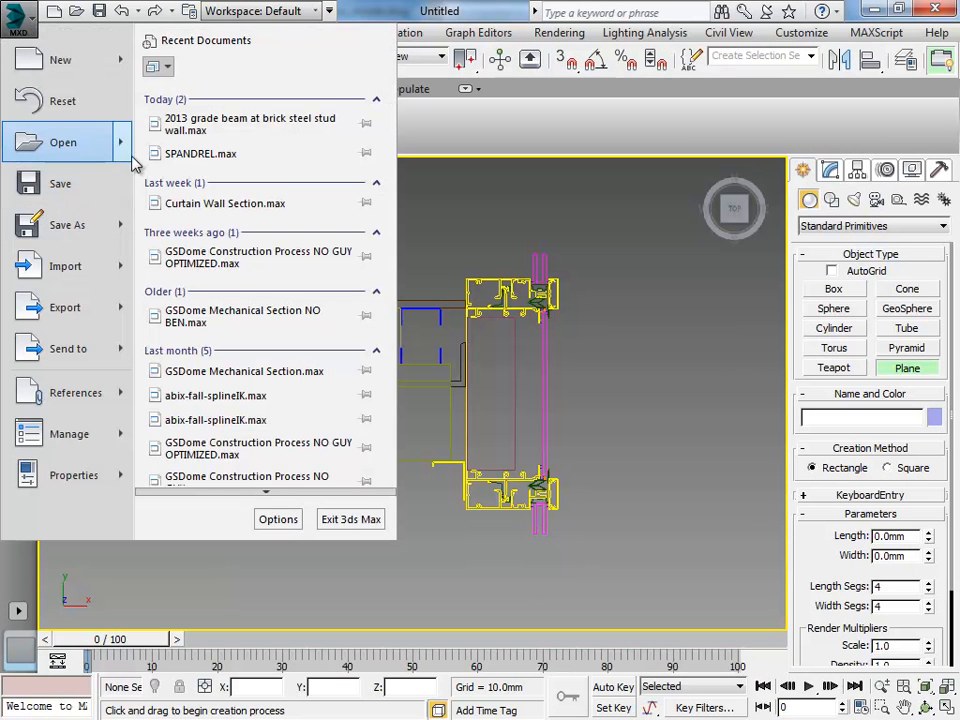
pyautogui.click(62, 104)
pyautogui.click(486, 404)
pyautogui.click(430, 400)
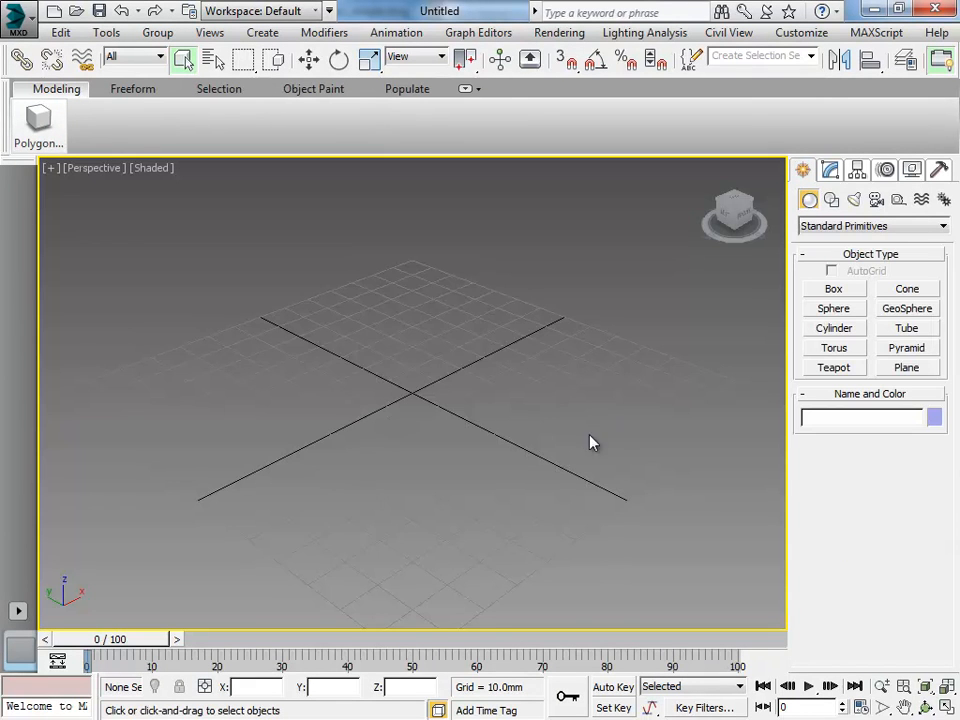
pyautogui.moveTo(575, 451)
pyautogui.mouseDown(button='middle')
pyautogui.moveTo(553, 411)
pyautogui.moveTo(570, 450)
pyautogui.mouseUp(button='middle')
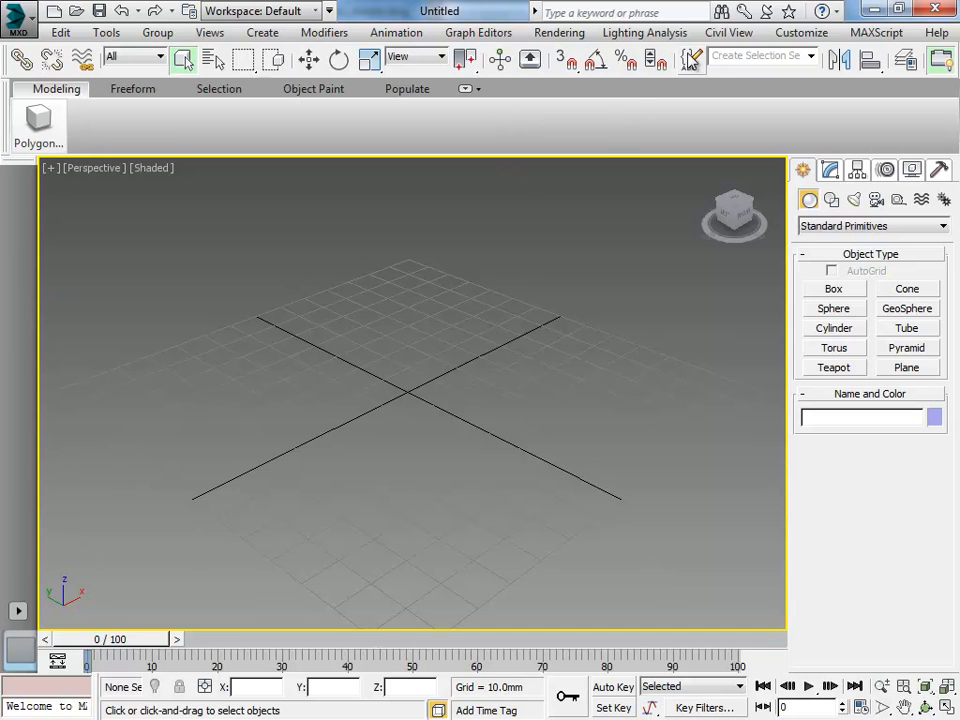
# Step: Check that the display units are metric millimeters and that one system unit equals 1.0 millimeter
pyautogui.click(798, 36)
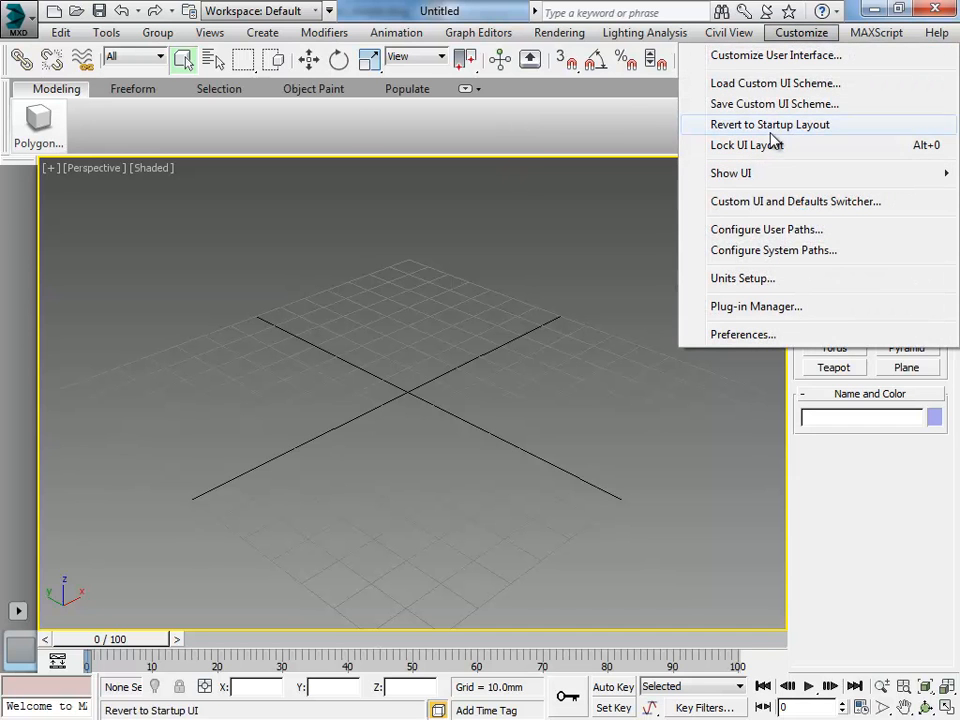
pyautogui.click(790, 279)
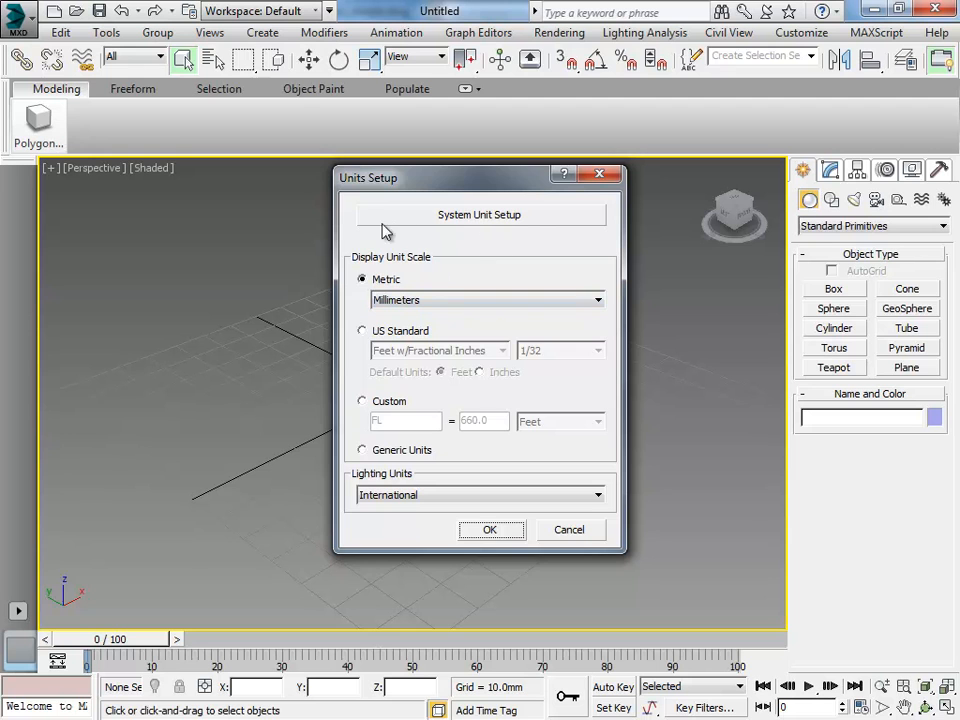
pyautogui.click(425, 219)
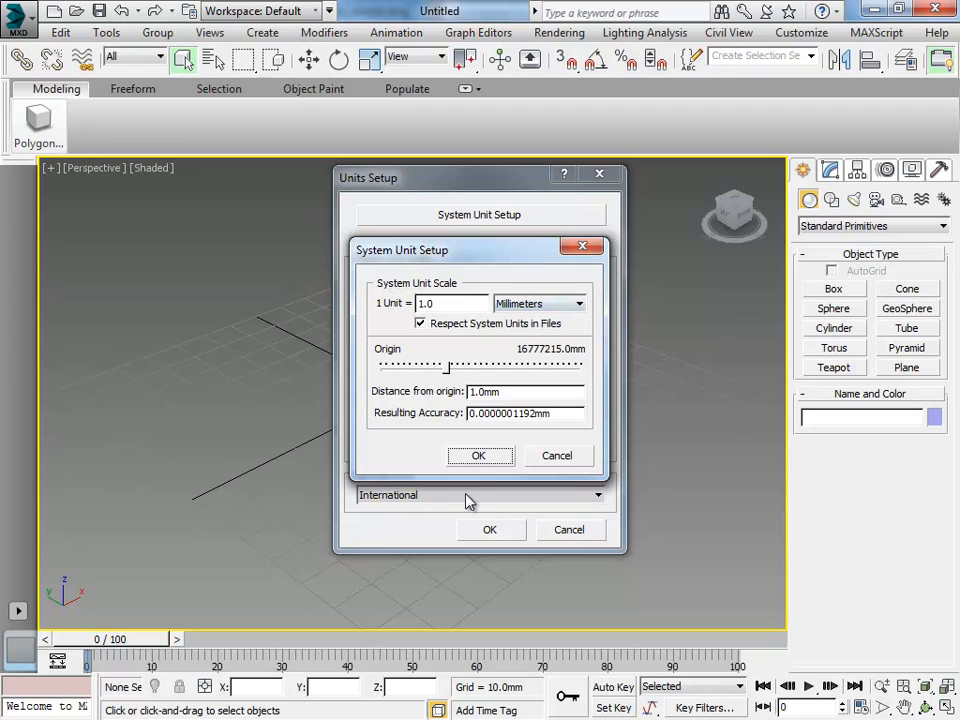
pyautogui.click(488, 456)
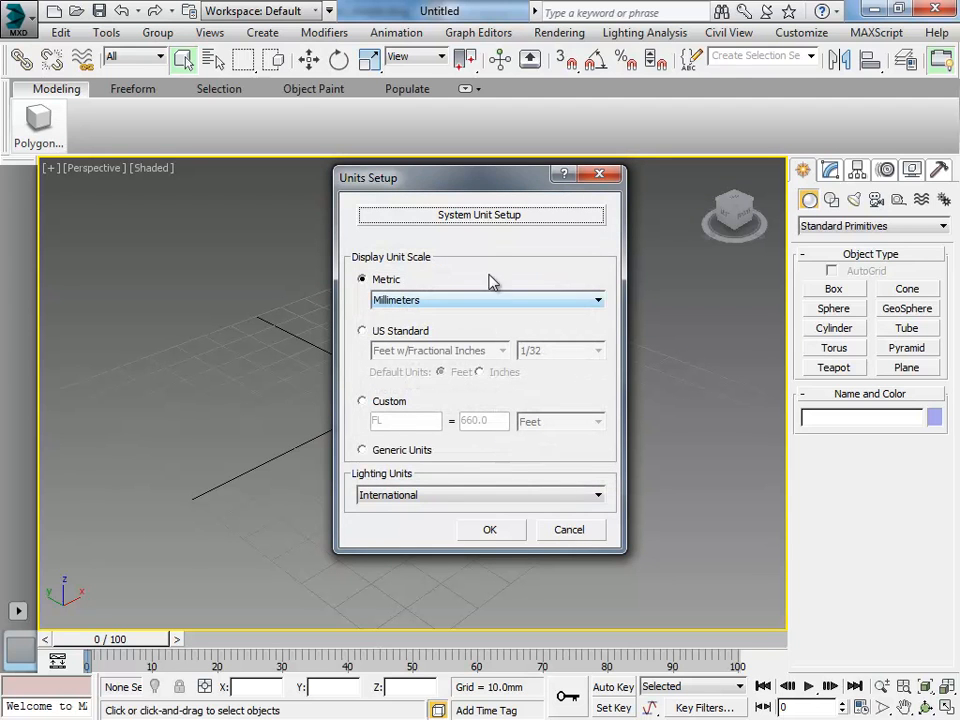
pyautogui.click(489, 530)
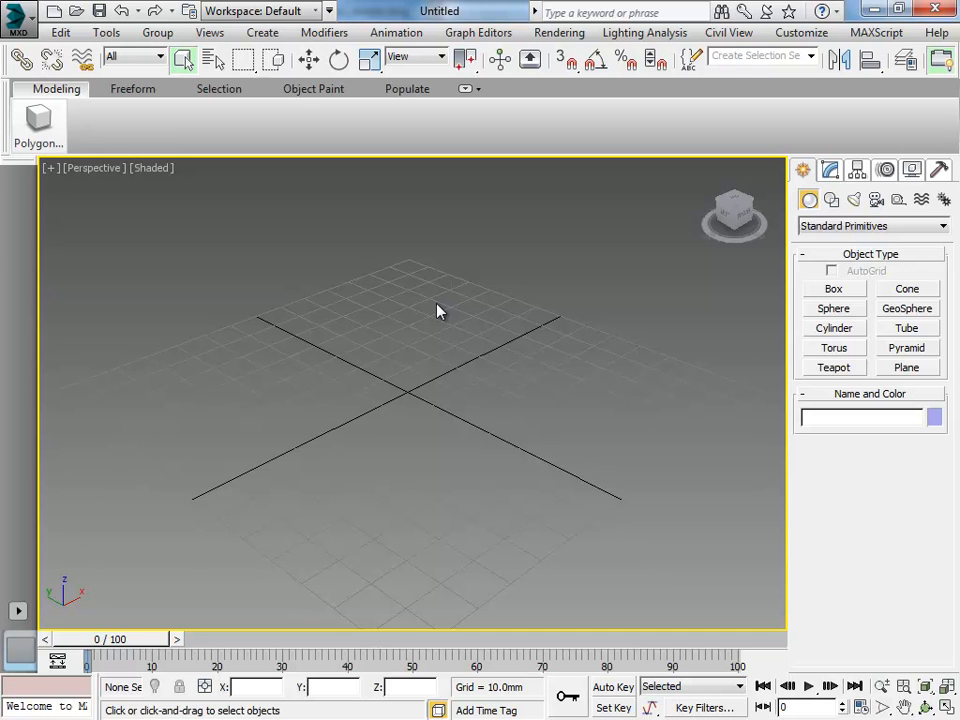
# Step: Import the drawing 2500 PG WALL simple.dwg from the DETAILING folder with the default AutoCAD import options
pyautogui.click(20, 28)
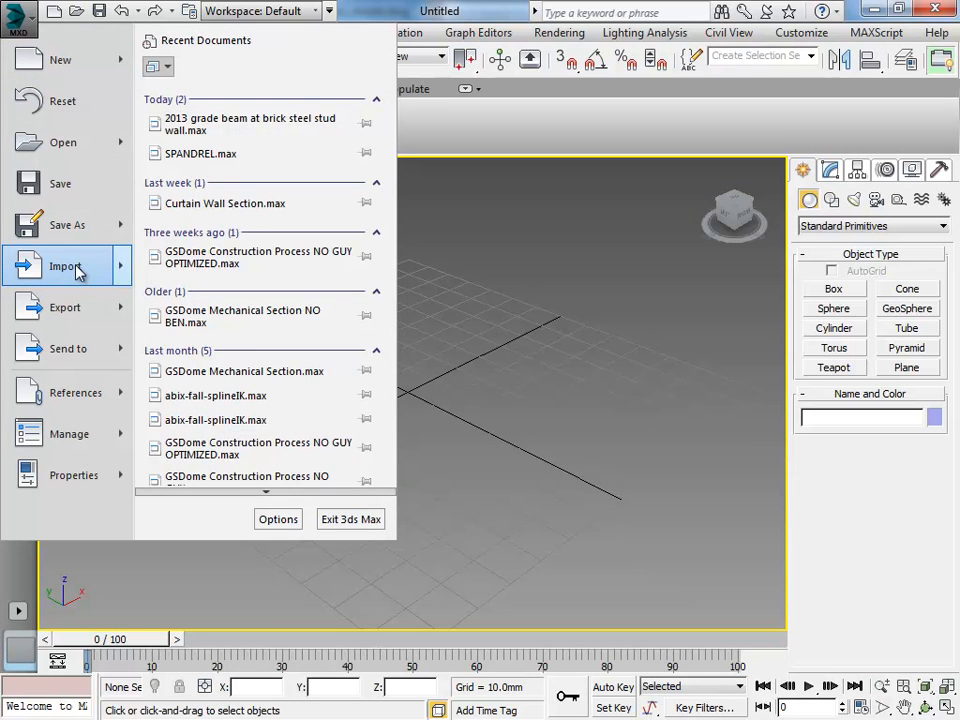
pyautogui.moveTo(78, 272)
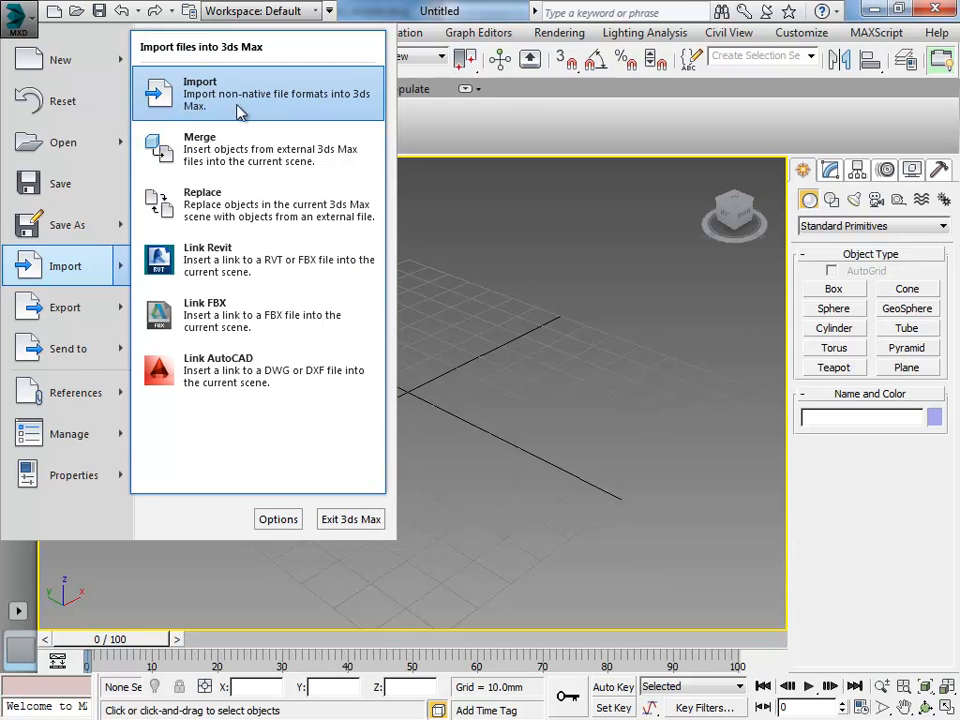
pyautogui.click(310, 112)
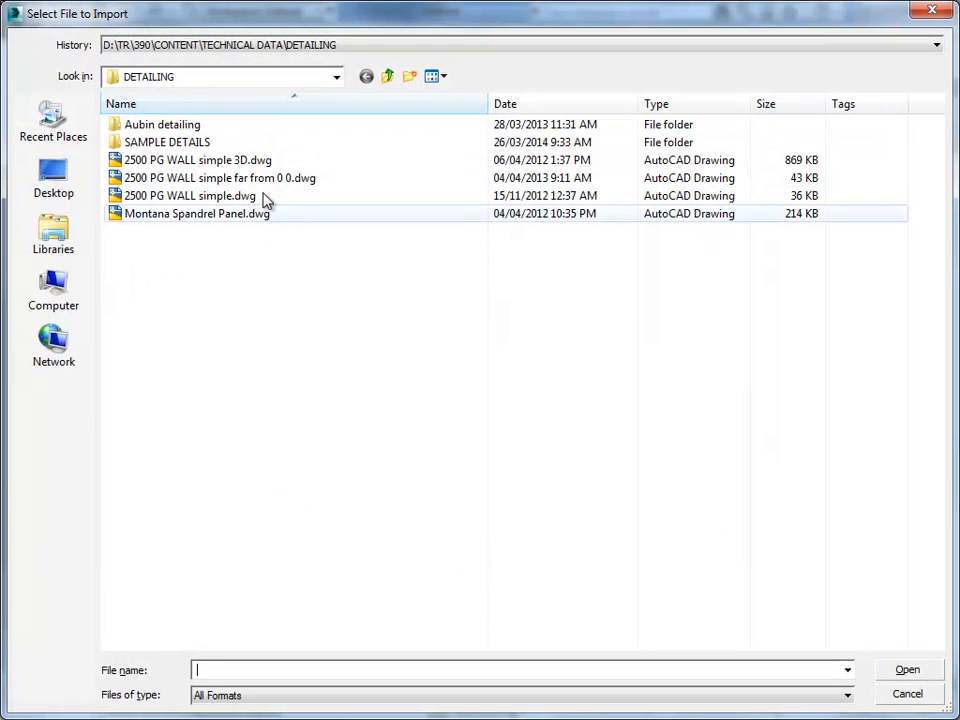
pyautogui.click(166, 200)
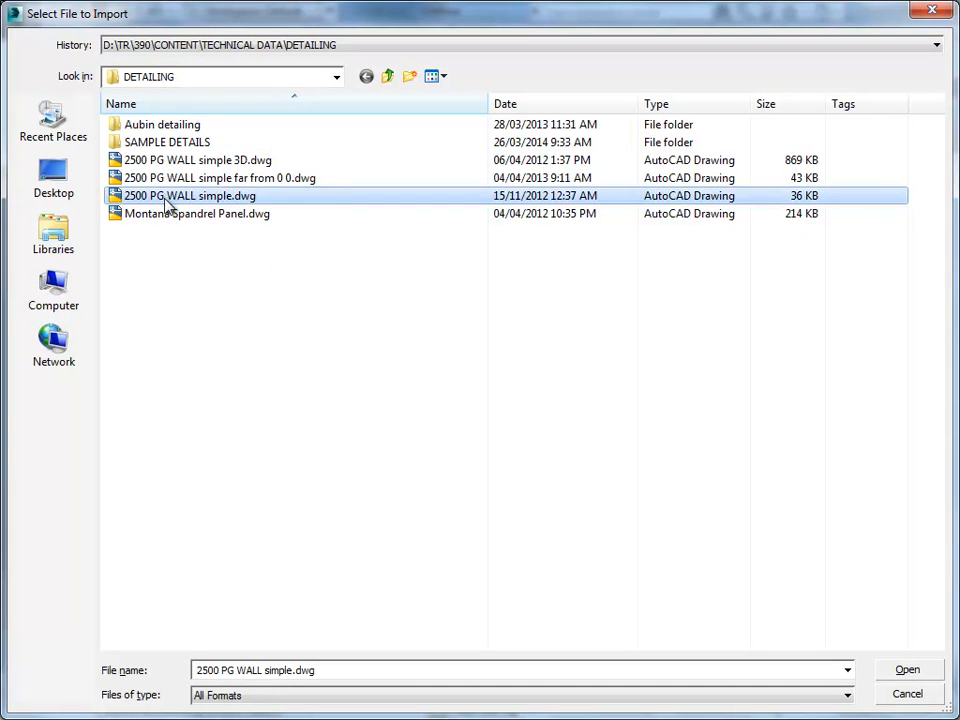
pyautogui.click(905, 671)
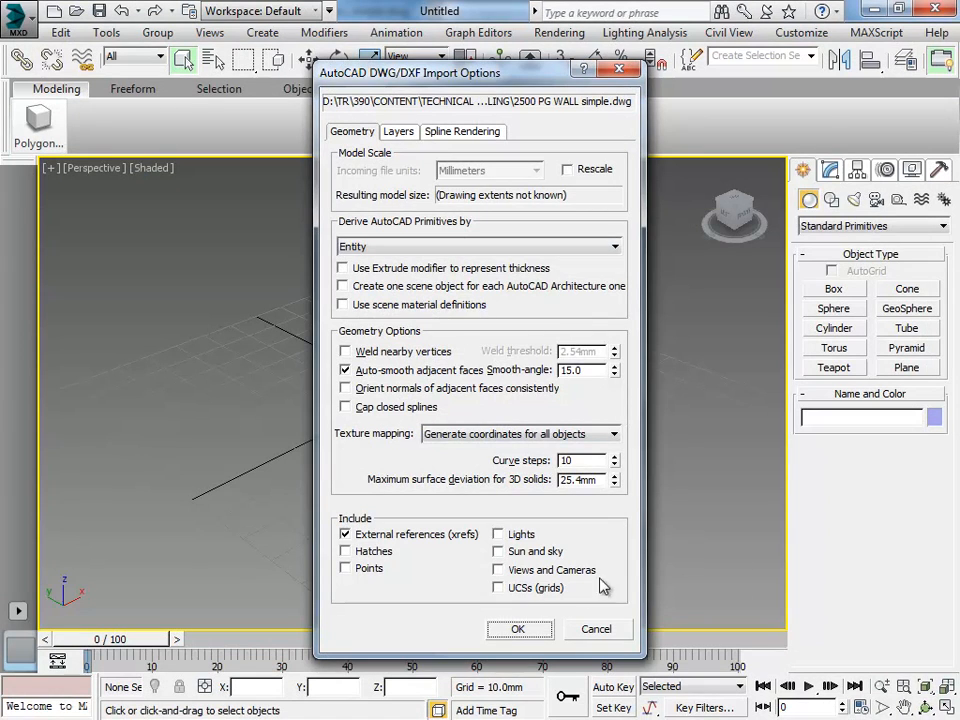
pyautogui.click(518, 630)
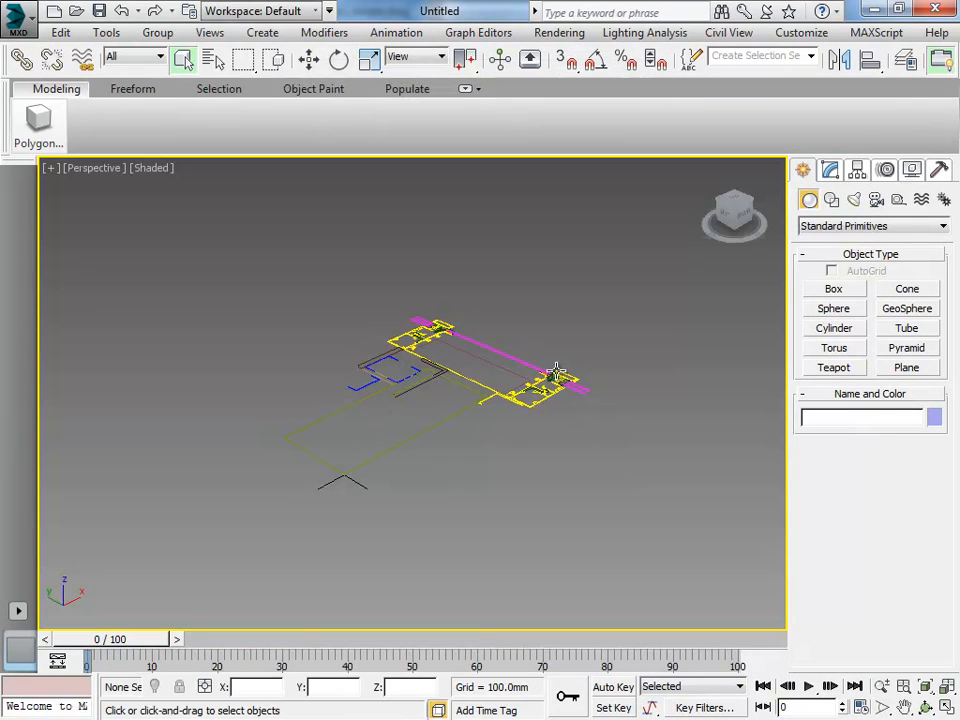
# Step: Inspect the imported wall section and select all of its shapes
pyautogui.moveTo(476, 386)
pyautogui.keyDown('alt'); pyautogui.mouseDown(button='middle')
pyautogui.moveTo(454, 407)
pyautogui.moveTo(321, 414)
pyautogui.moveTo(303, 388)
pyautogui.moveTo(354, 433)
pyautogui.moveTo(429, 438)
pyautogui.mouseUp(button='middle'); pyautogui.keyUp('alt')
pyautogui.scroll(6, 521, 390)
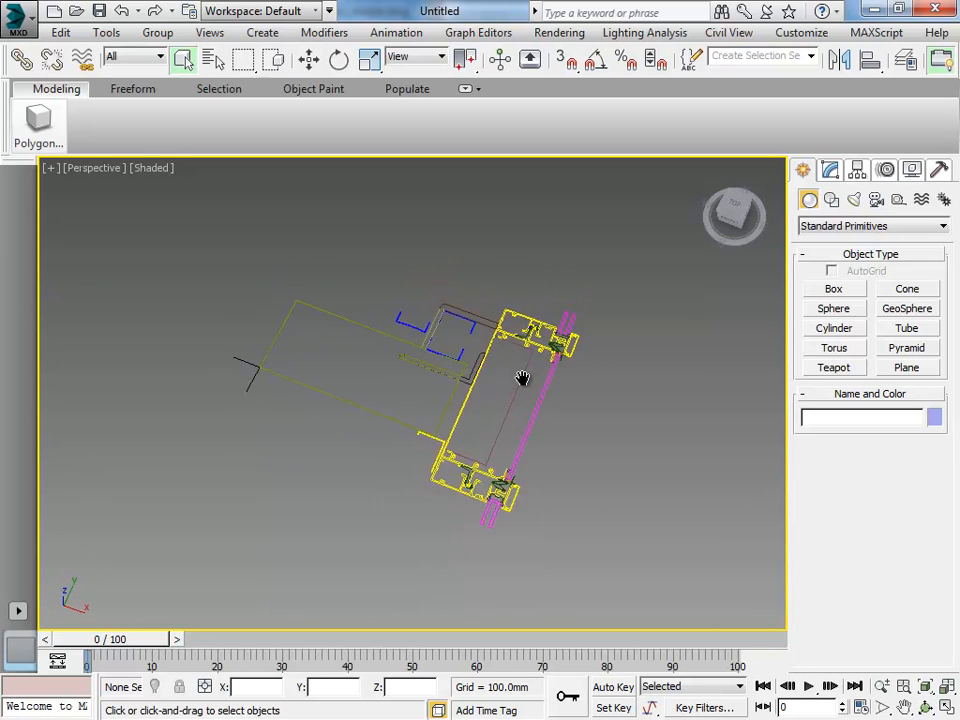
pyautogui.scroll(-8, 500, 345)
pyautogui.scroll(3, 483, 344)
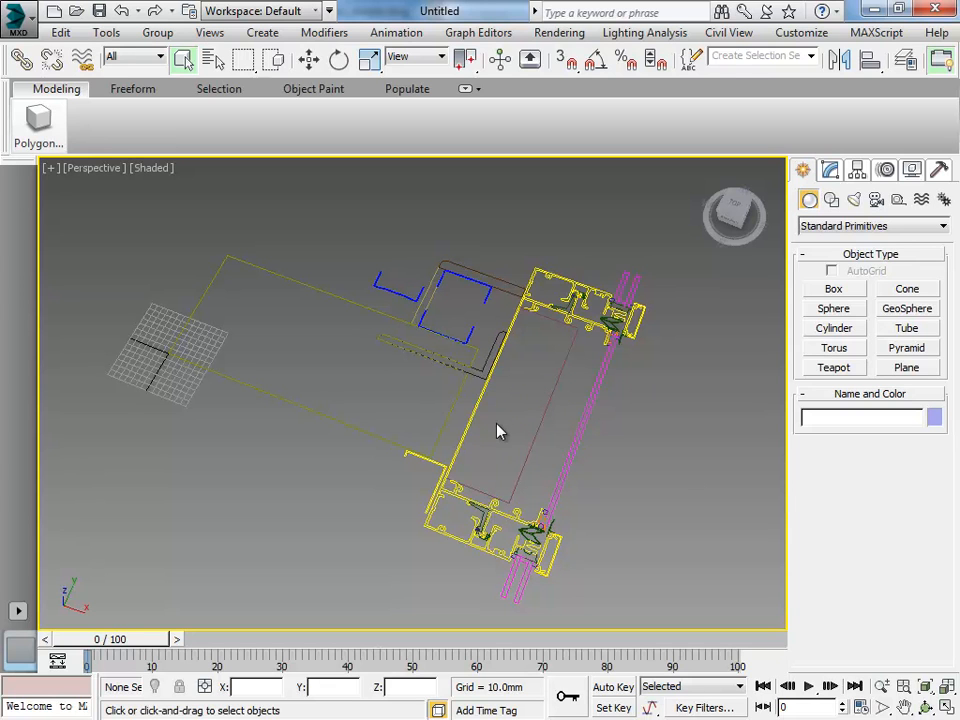
pyautogui.scroll(-3, 497, 425)
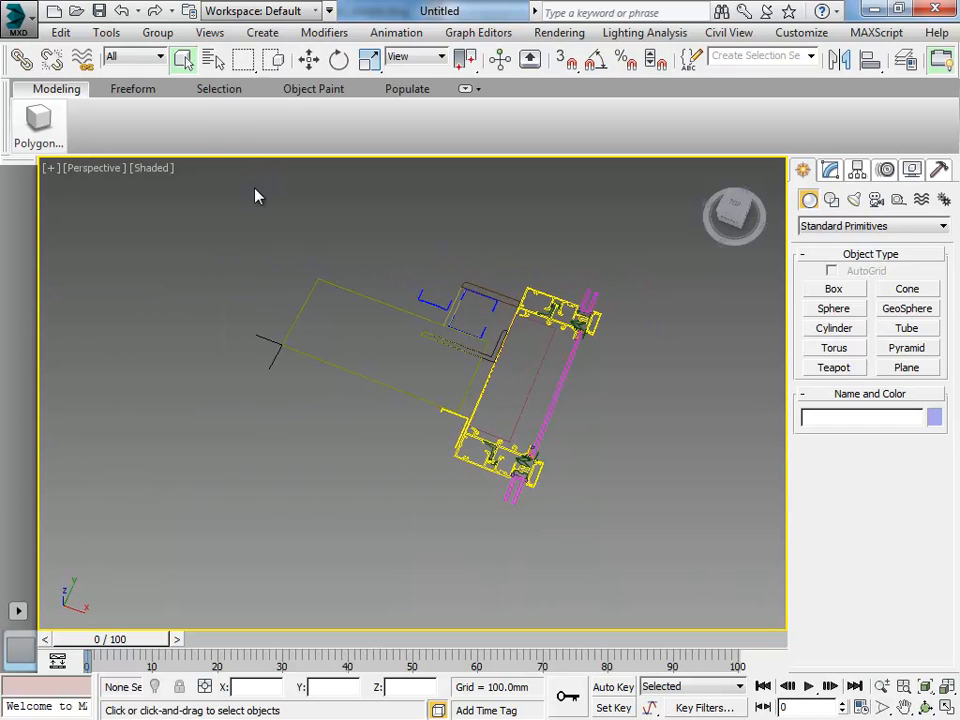
pyautogui.click(183, 64)
pyautogui.moveTo(645, 557); pyautogui.dragTo(672, 594)
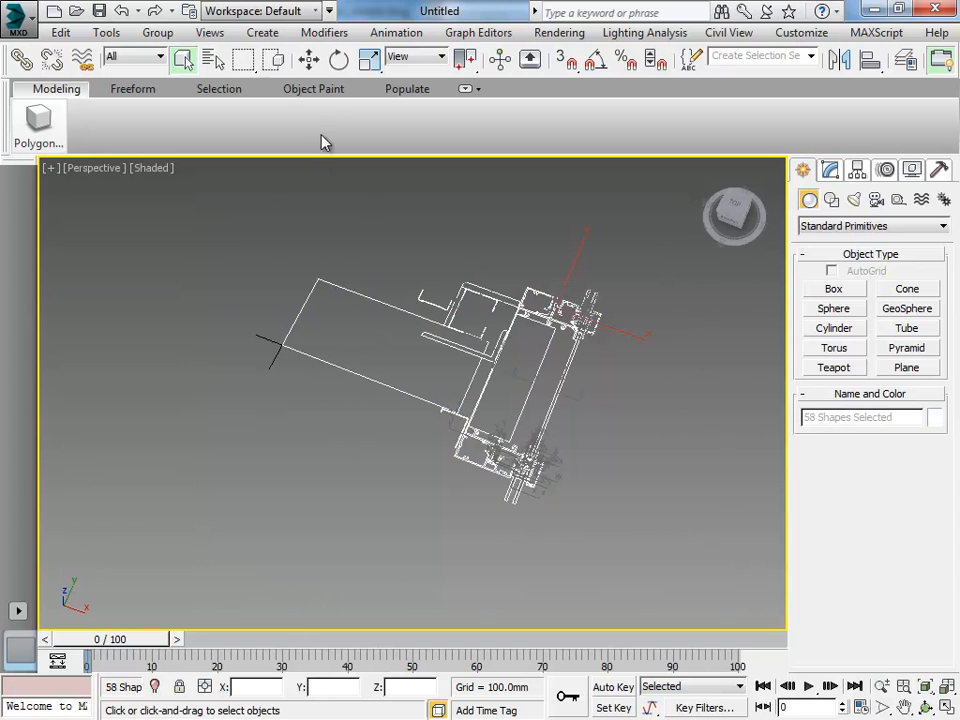
# Step: Rotate the selected wall section about the X axis with angle snap on so that it stands upright
pyautogui.click(339, 62)
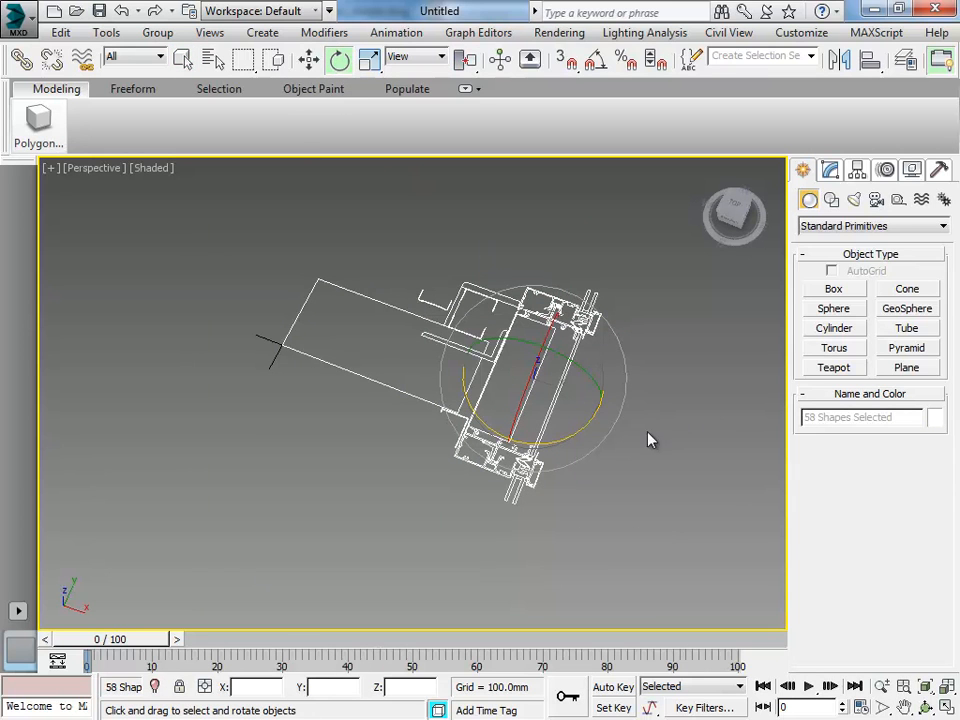
pyautogui.keyDown('alt'); pyautogui.moveTo(673, 460); pyautogui.dragTo(602, 397, button='middle'); pyautogui.keyUp('alt')
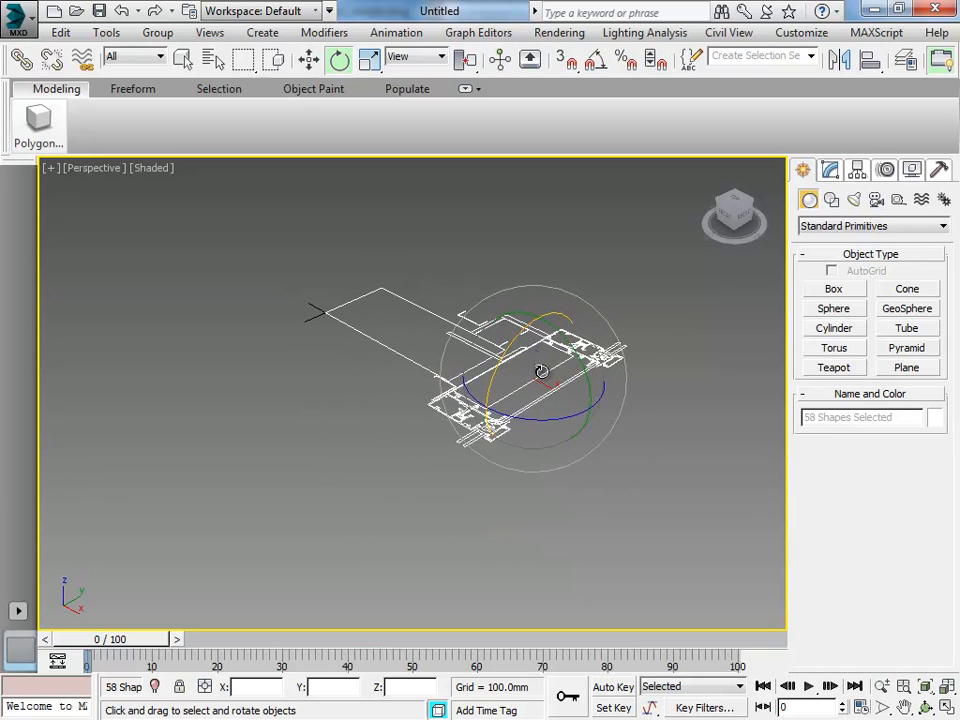
pyautogui.scroll(2, 538, 365)
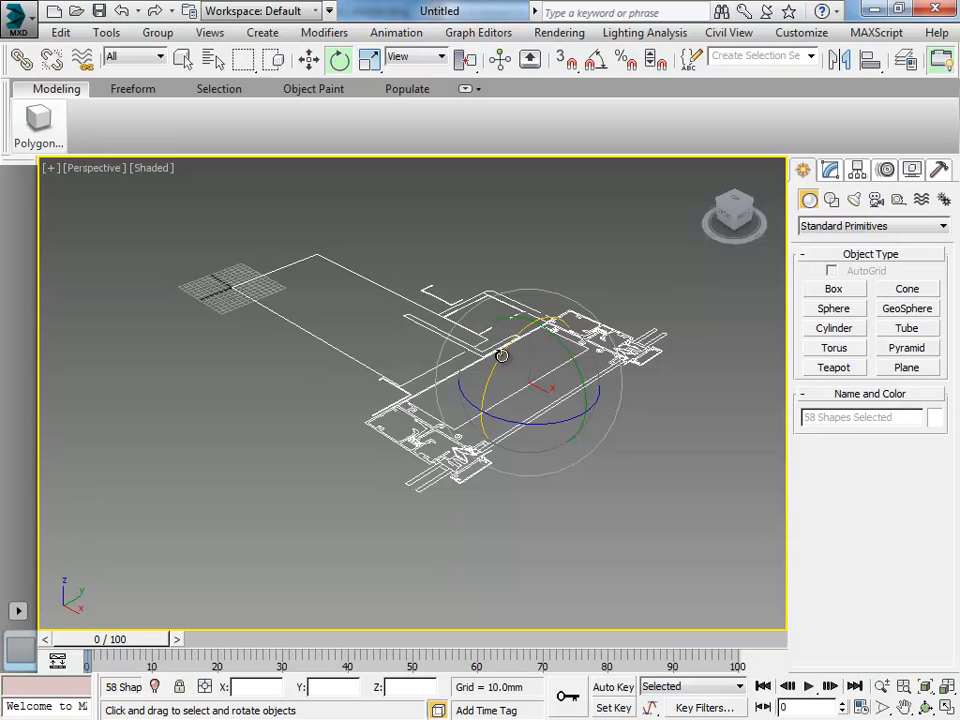
pyautogui.click(596, 64)
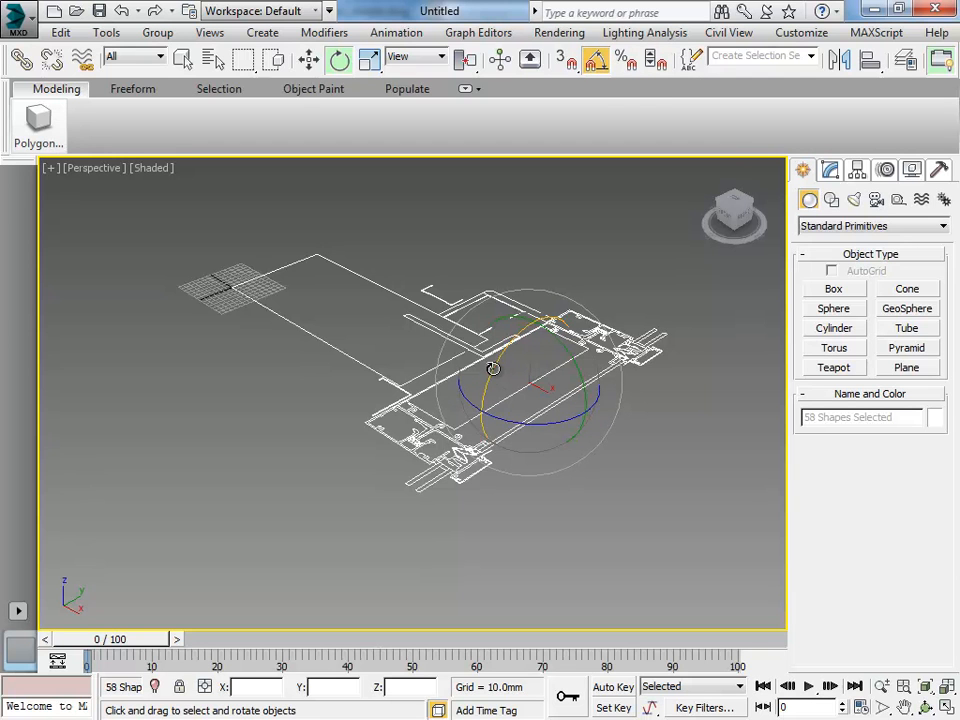
pyautogui.moveTo(500, 359); pyautogui.dragTo(487, 380)
pyautogui.moveTo(484, 393); pyautogui.dragTo(493, 450)
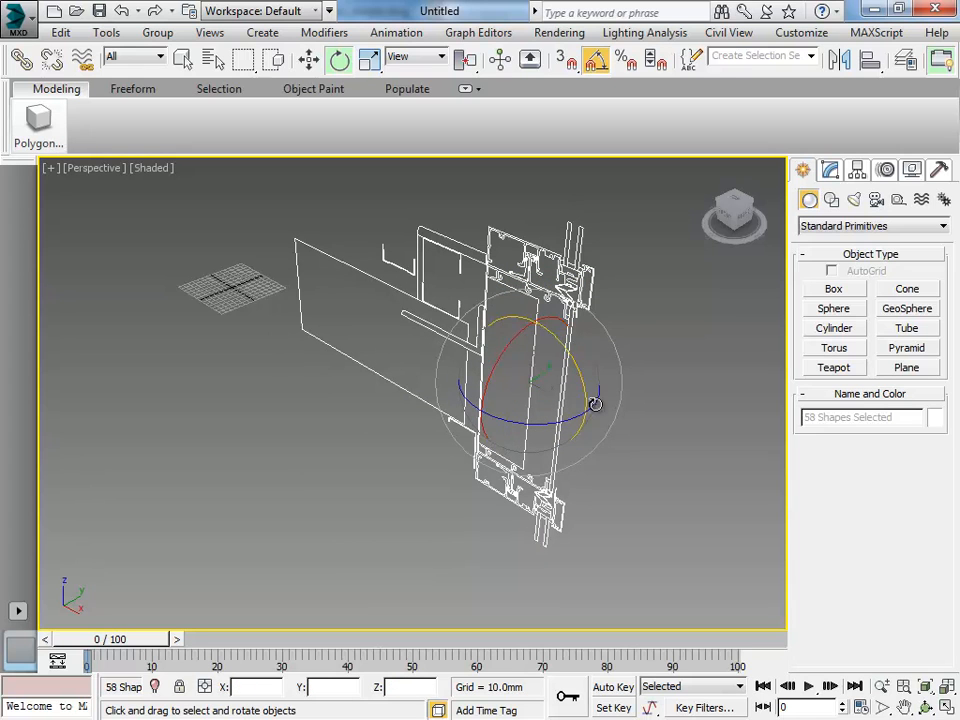
# Step: Clear the selection and check the glass outlines by selecting the spandrel pane and an outer pane above the upper mullion
pyautogui.click(180, 59)
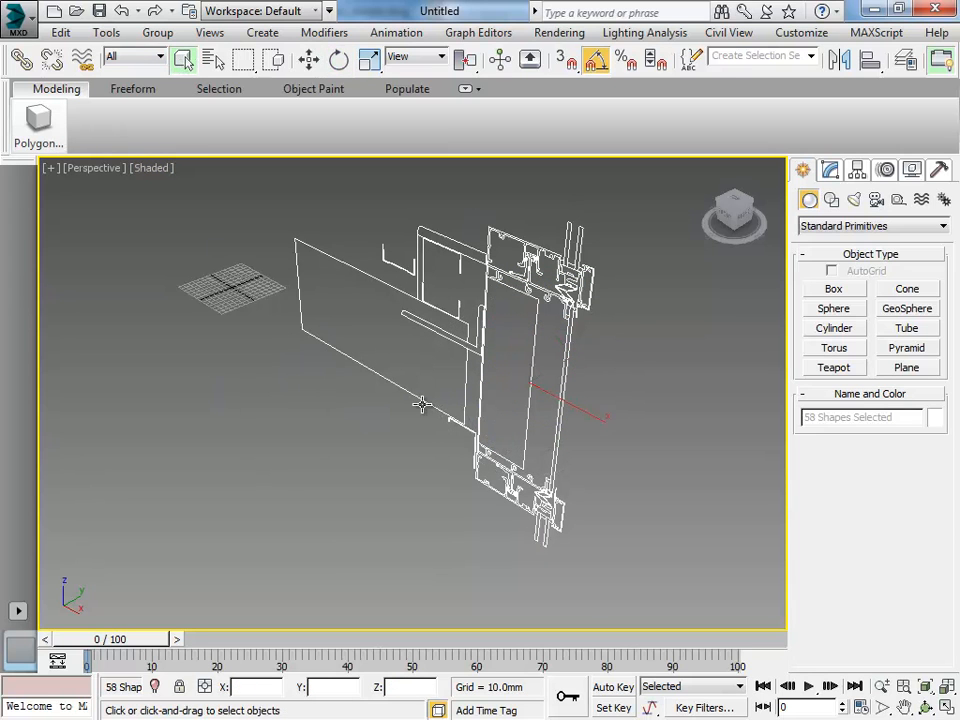
pyautogui.keyDown('alt'); pyautogui.moveTo(518, 381); pyautogui.dragTo(523, 347, button='middle'); pyautogui.keyUp('alt')
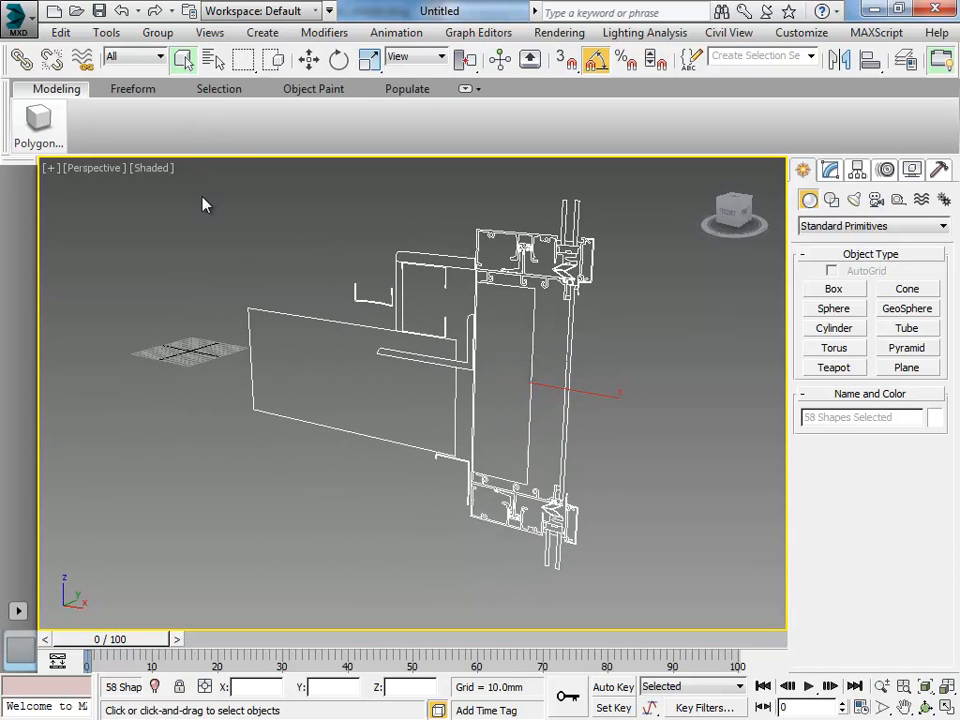
pyautogui.click(270, 244)
pyautogui.click(579, 381)
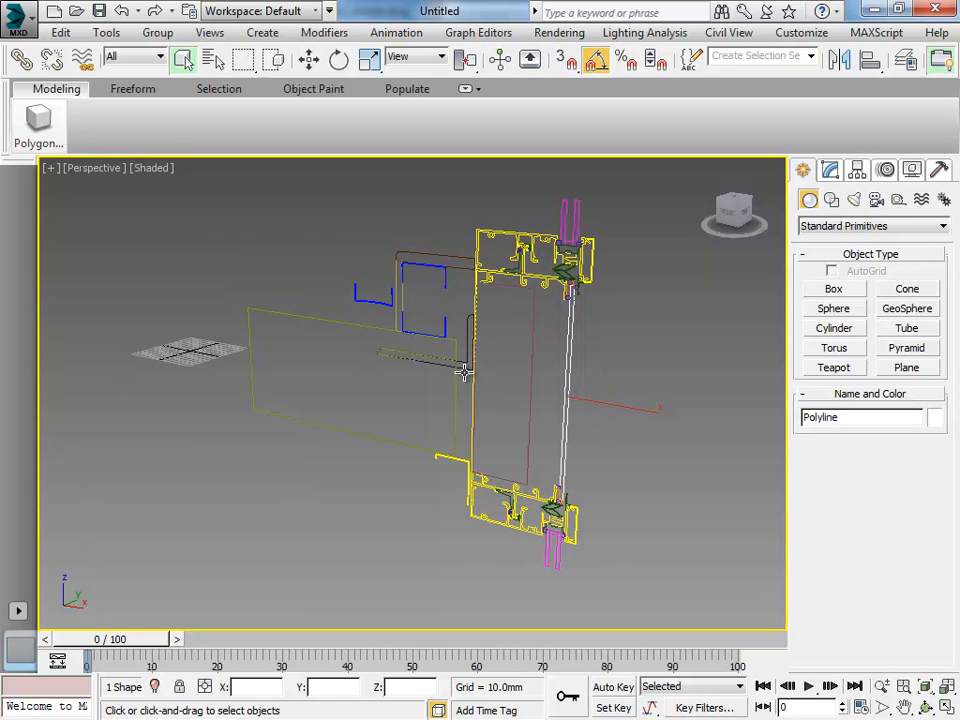
pyautogui.keyDown('alt'); pyautogui.moveTo(475, 313); pyautogui.dragTo(501, 321, button='middle'); pyautogui.keyUp('alt')
pyautogui.scroll(3, 541, 258)
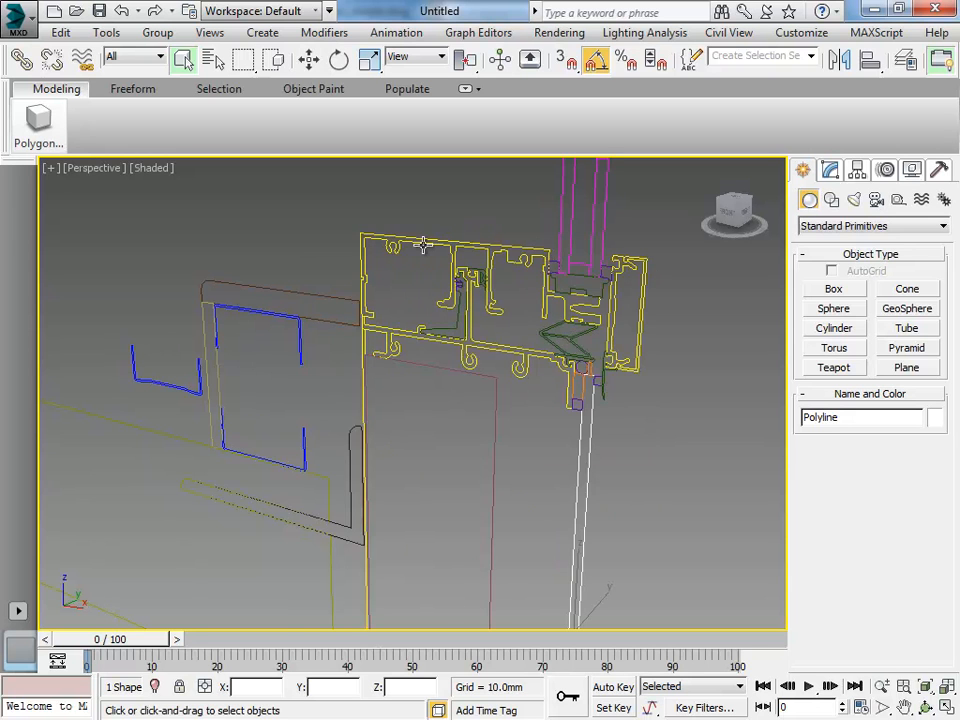
pyautogui.moveTo(611, 301); pyautogui.dragTo(572, 323, button='middle')
pyautogui.click(557, 265)
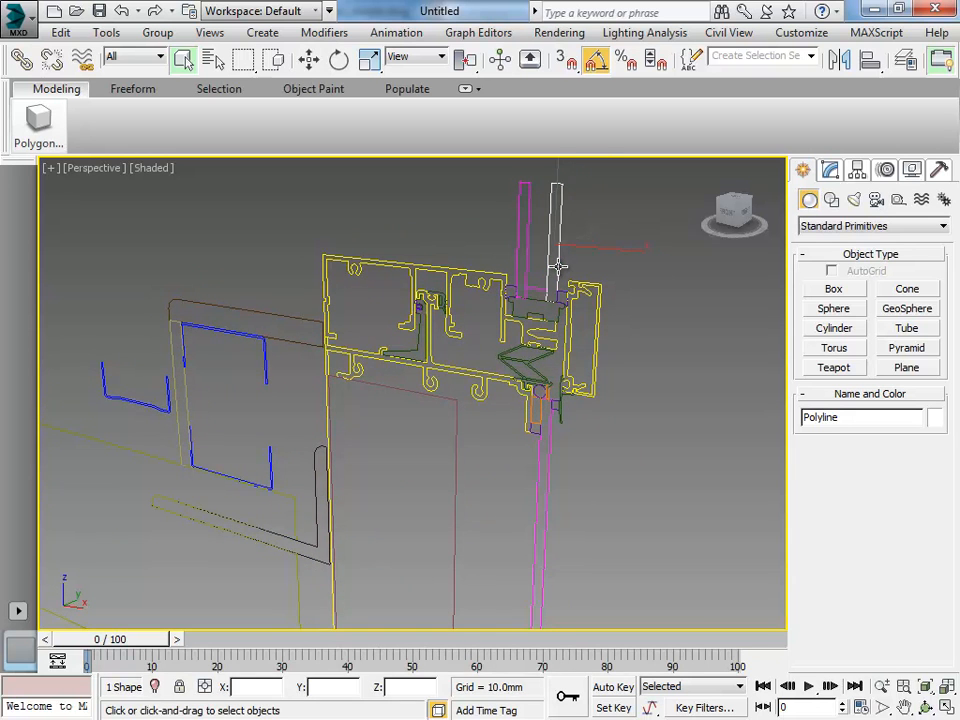
pyautogui.moveTo(279, 475); pyautogui.dragTo(448, 377, button='middle')
pyautogui.scroll(-4, 429, 375)
pyautogui.moveTo(466, 468); pyautogui.dragTo(467, 435, button='middle')
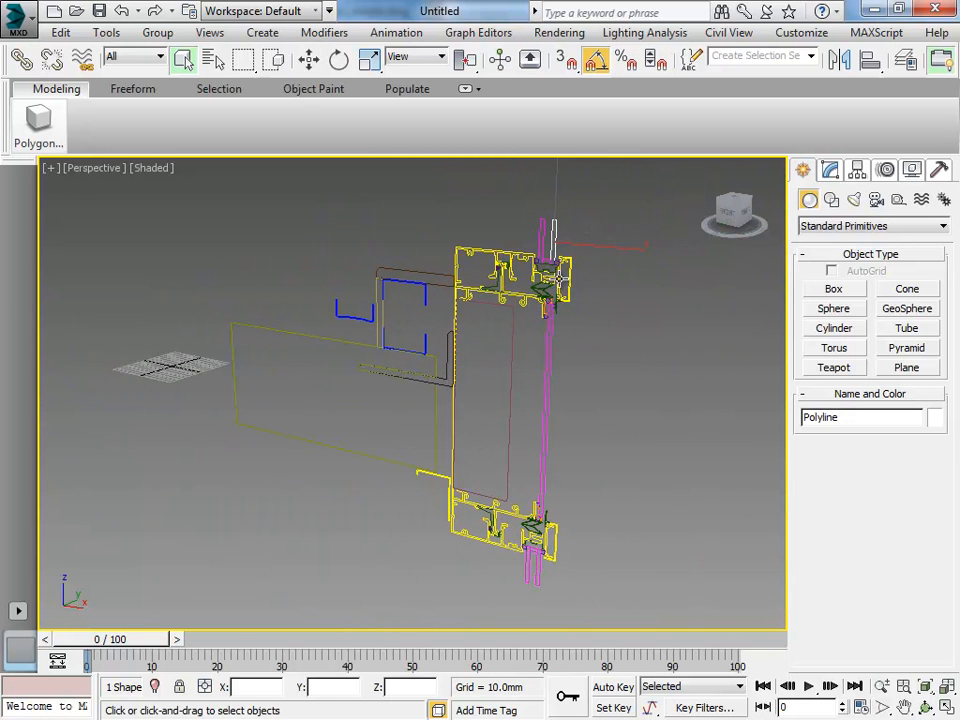
# Step: Select the large floor slab outline and apply an Extrude modifier to it
pyautogui.click(307, 371)
pyautogui.moveTo(318, 378); pyautogui.dragTo(378, 387, button='middle')
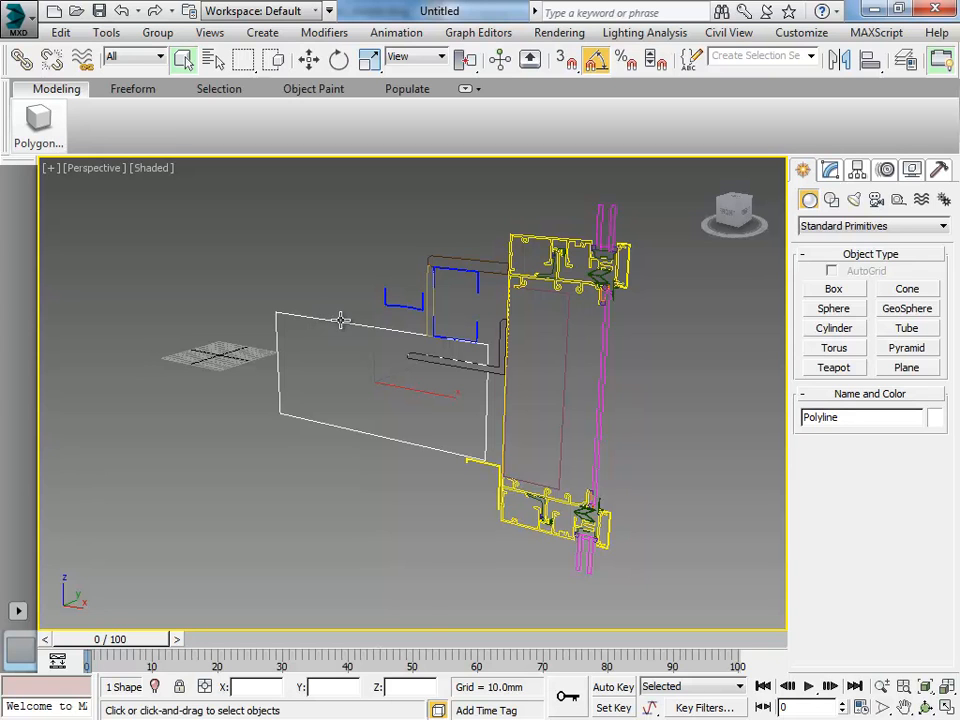
pyautogui.click(829, 172)
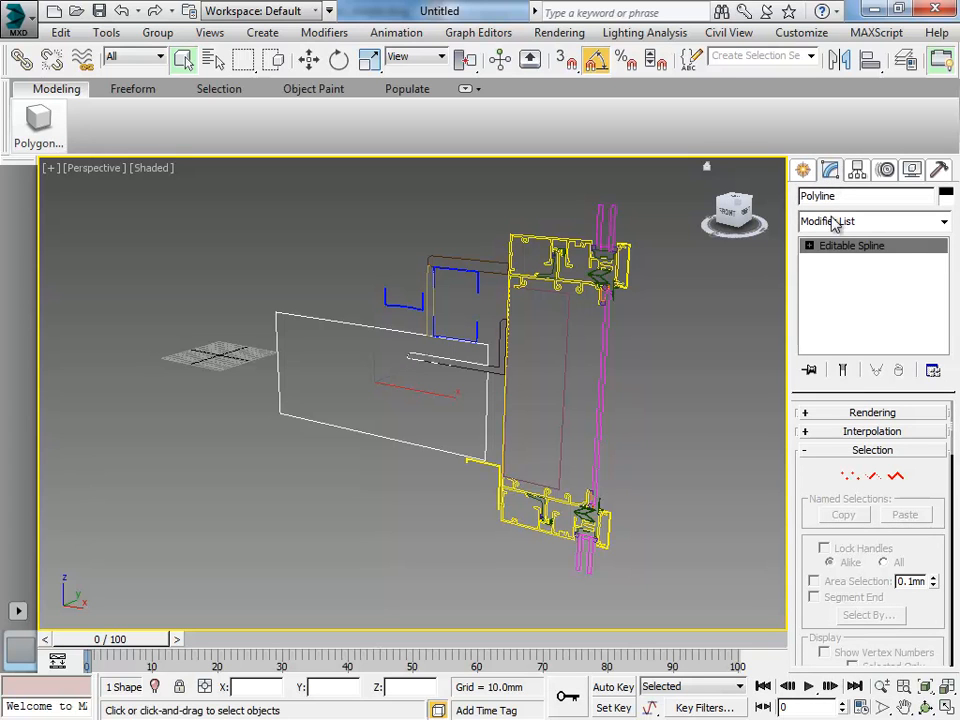
pyautogui.click(943, 222)
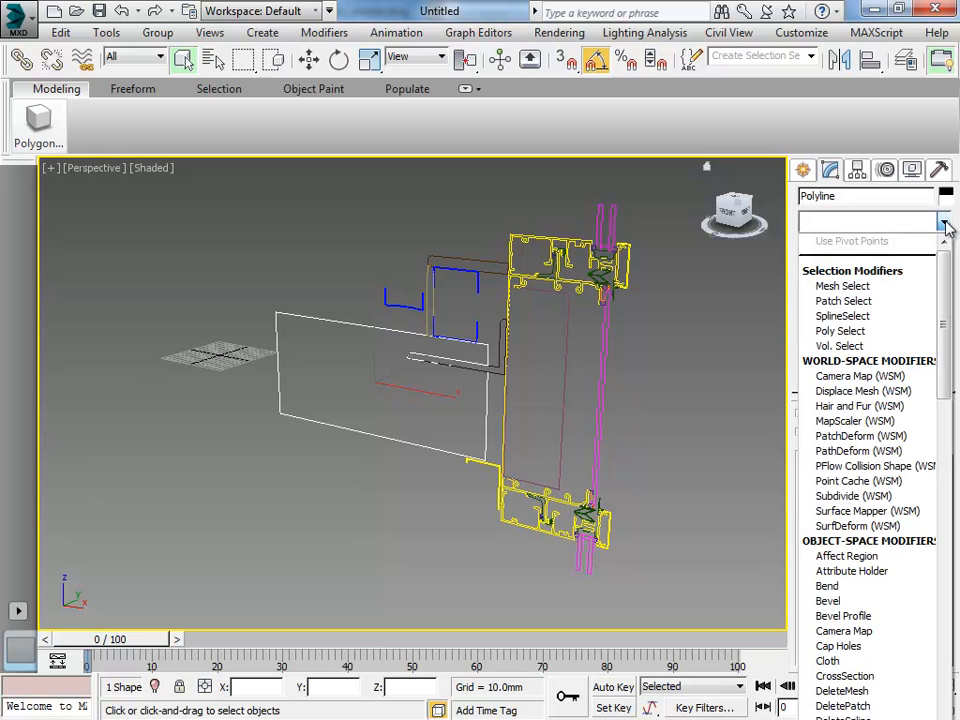
pyautogui.moveTo(943, 374); pyautogui.dragTo(944, 443)
pyautogui.click(835, 585)
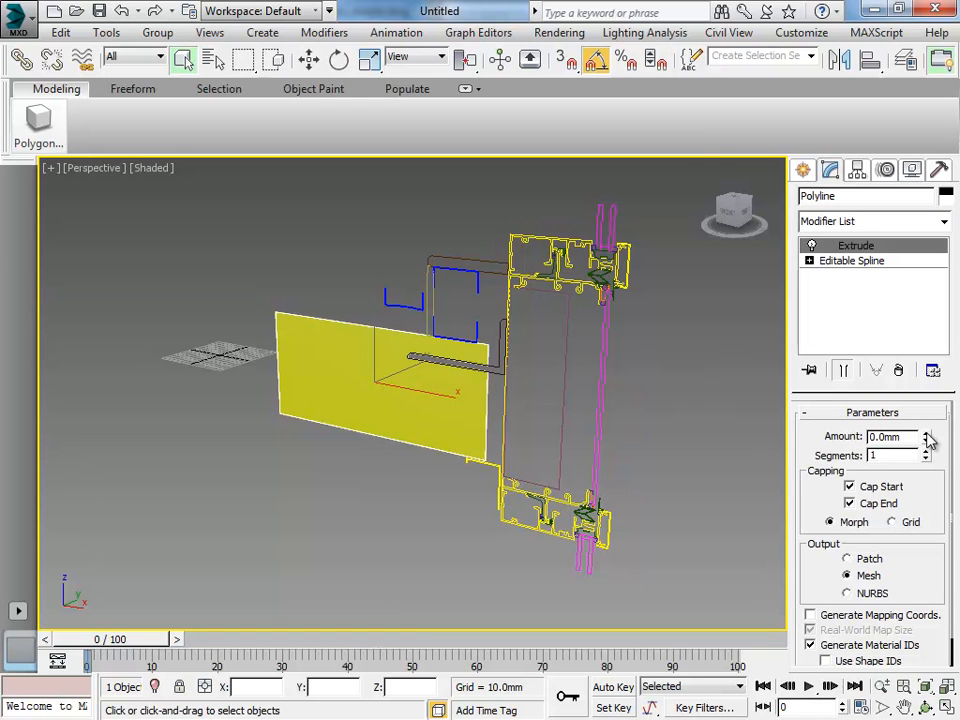
# Step: Set the slab's extrusion amount to 500 mm and clear the selection
pyautogui.moveTo(928, 440)
pyautogui.mouseDown()
pyautogui.moveTo(948, 120)
pyautogui.moveTo(952, 640)
pyautogui.moveTo(956, 552)
pyautogui.moveTo(932, 371)
pyautogui.moveTo(929, 459)
pyautogui.moveTo(922, 424)
pyautogui.mouseUp()
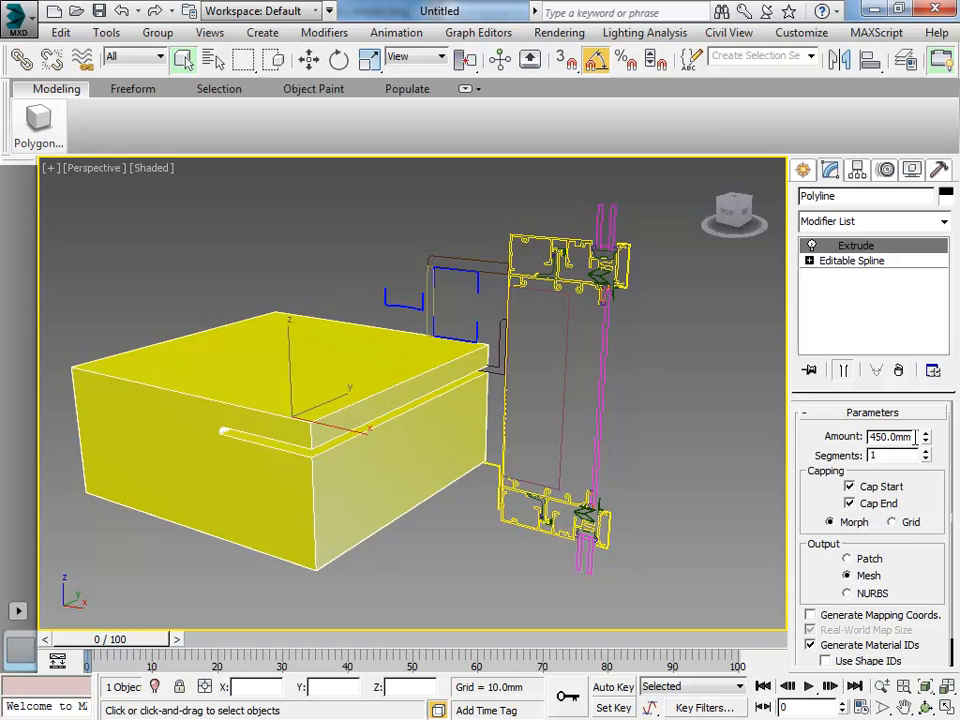
pyautogui.moveTo(915, 436); pyautogui.dragTo(859, 447)
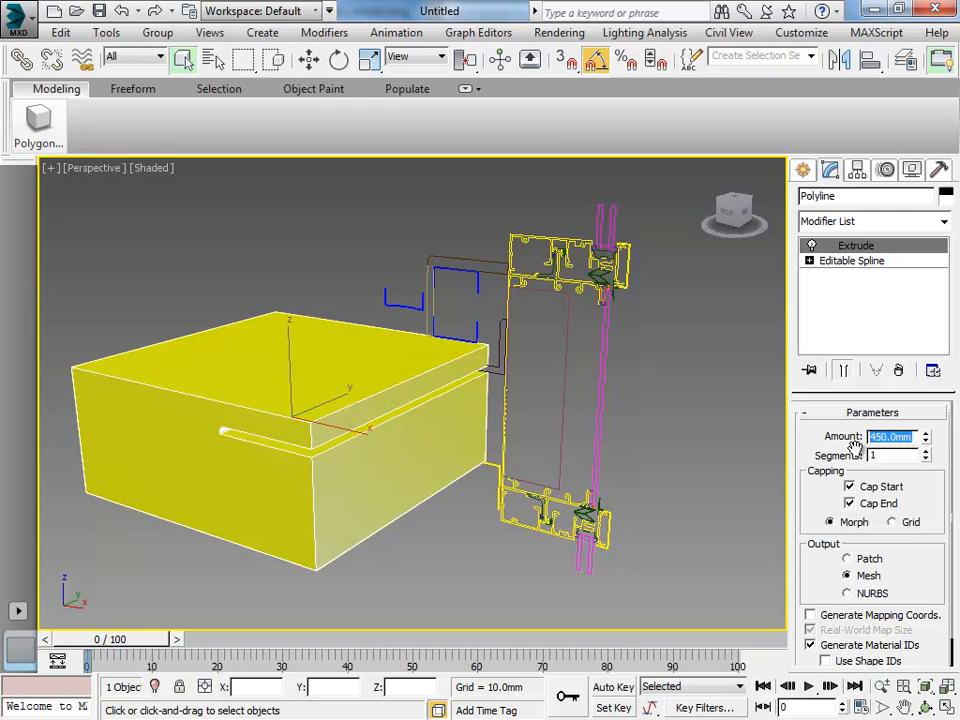
pyautogui.write('500')
pyautogui.press('Return')
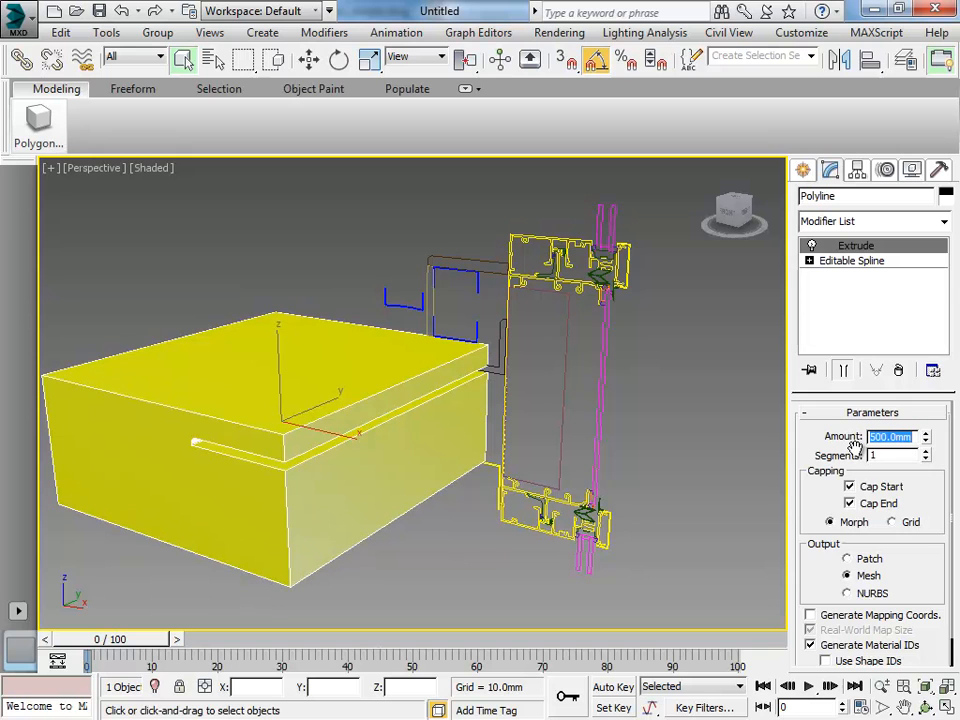
pyautogui.click(272, 229)
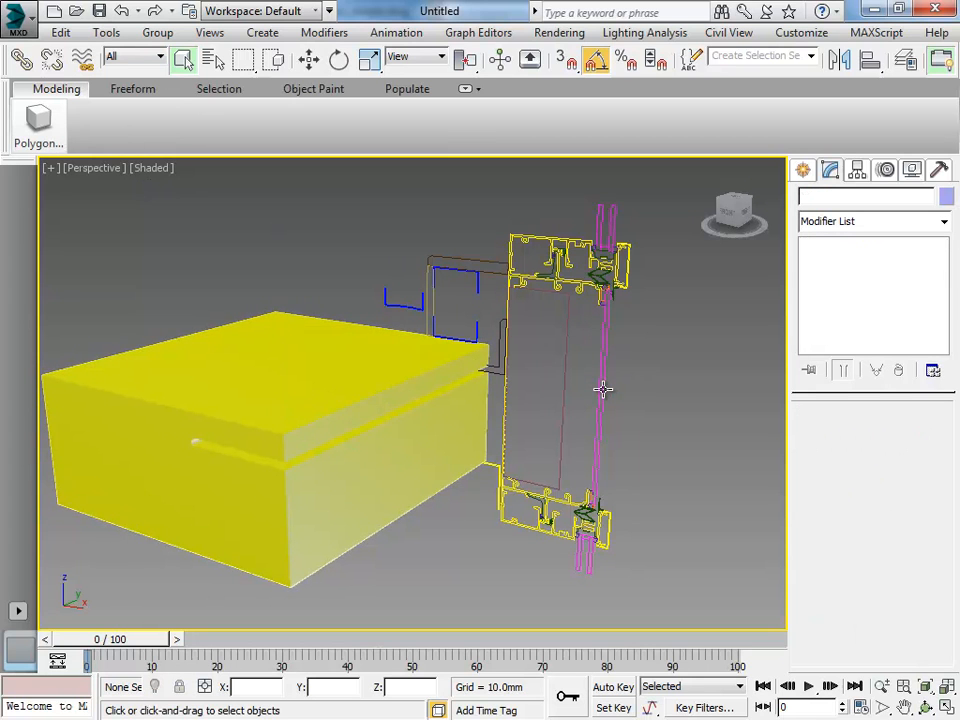
# Step: Extrude the main outline of the upper mullion by 500 mm and clear the selection
pyautogui.click(530, 238)
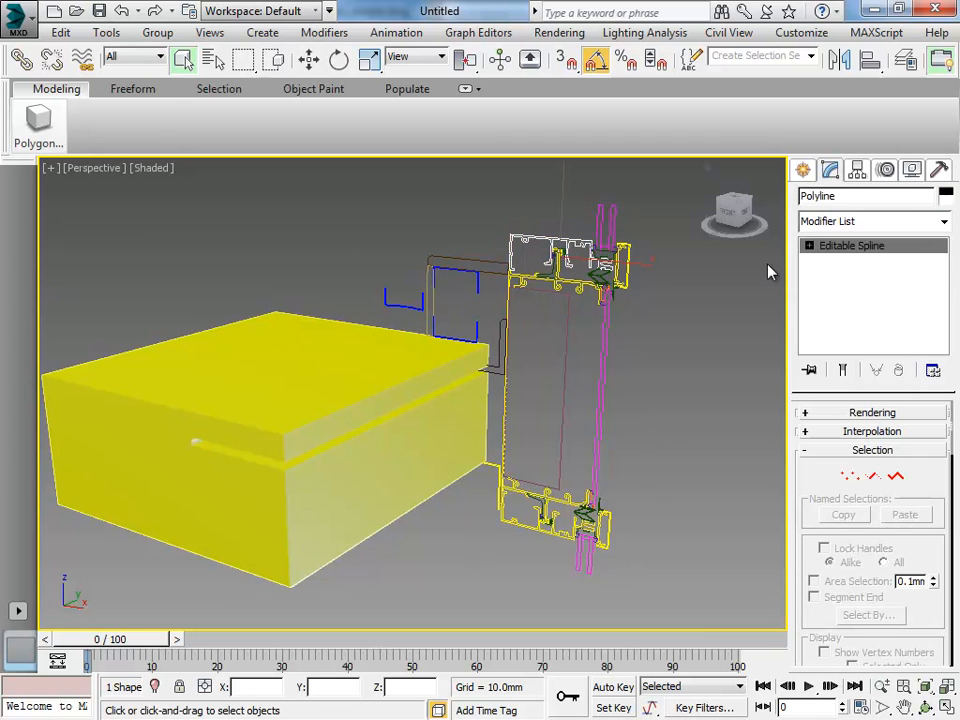
pyautogui.click(948, 222)
pyautogui.moveTo(947, 384); pyautogui.dragTo(952, 476)
pyautogui.click(845, 511)
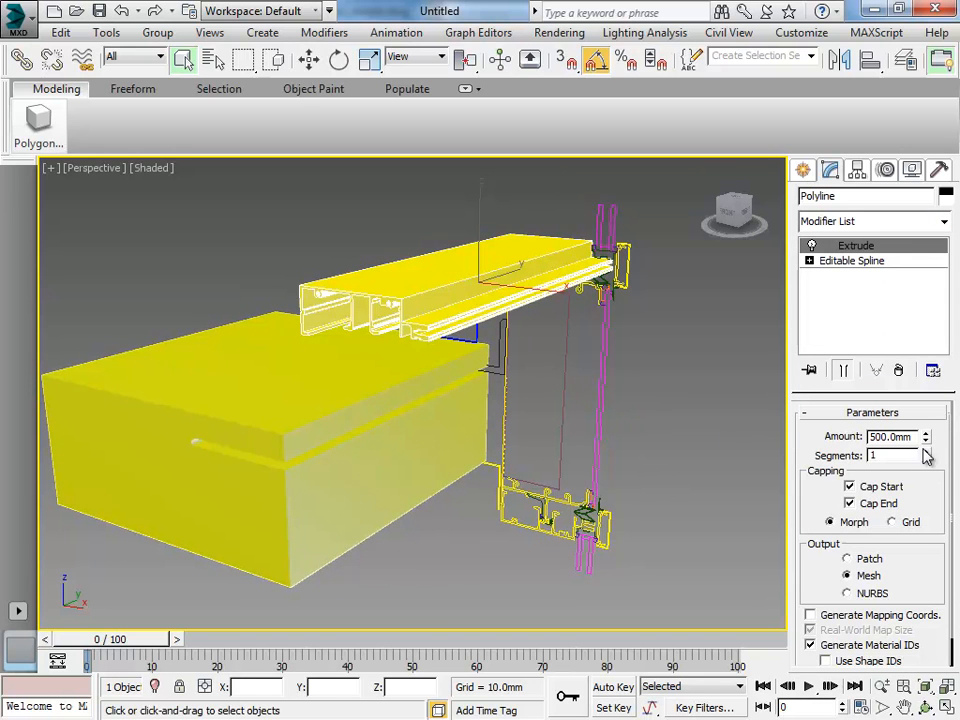
pyautogui.click(178, 235)
# Step: Rotate the detached blue U-shaped channel outline about the X axis to -180 degrees so that it lies flat
pyautogui.keyDown('alt'); pyautogui.moveTo(422, 442); pyautogui.dragTo(386, 362, button='middle'); pyautogui.keyUp('alt')
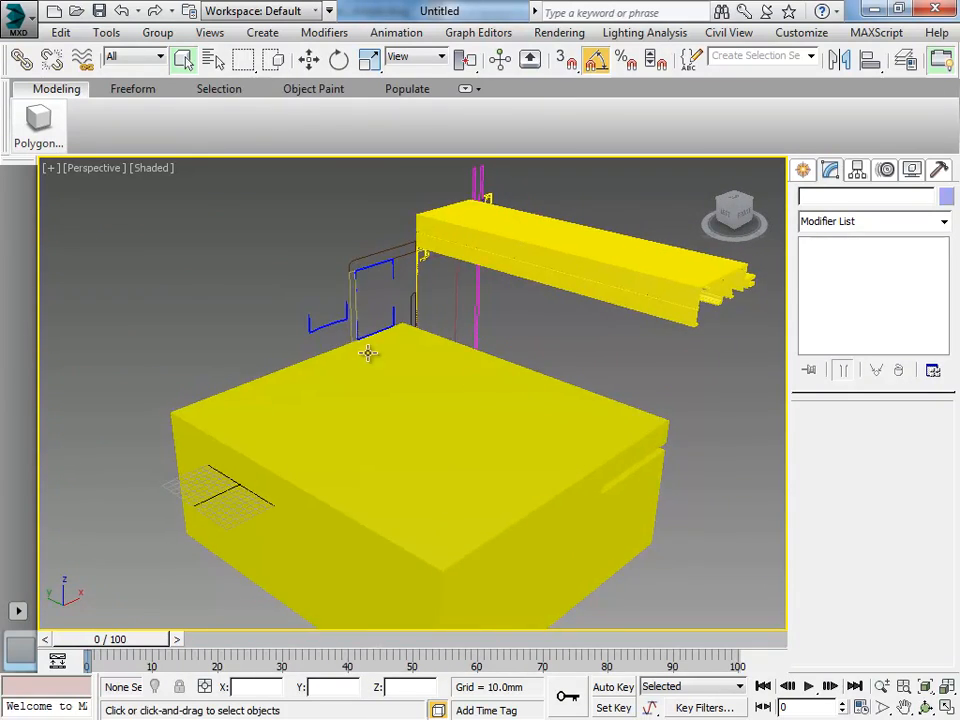
pyautogui.scroll(5, 343, 317)
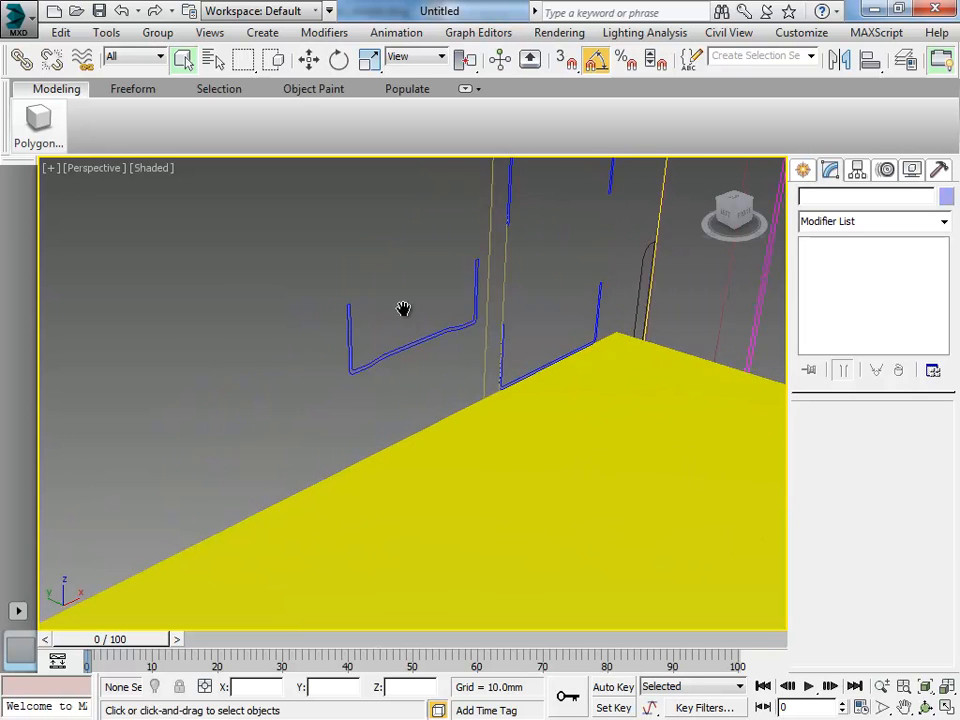
pyautogui.scroll(-2, 343, 353)
pyautogui.scroll(4, 332, 371)
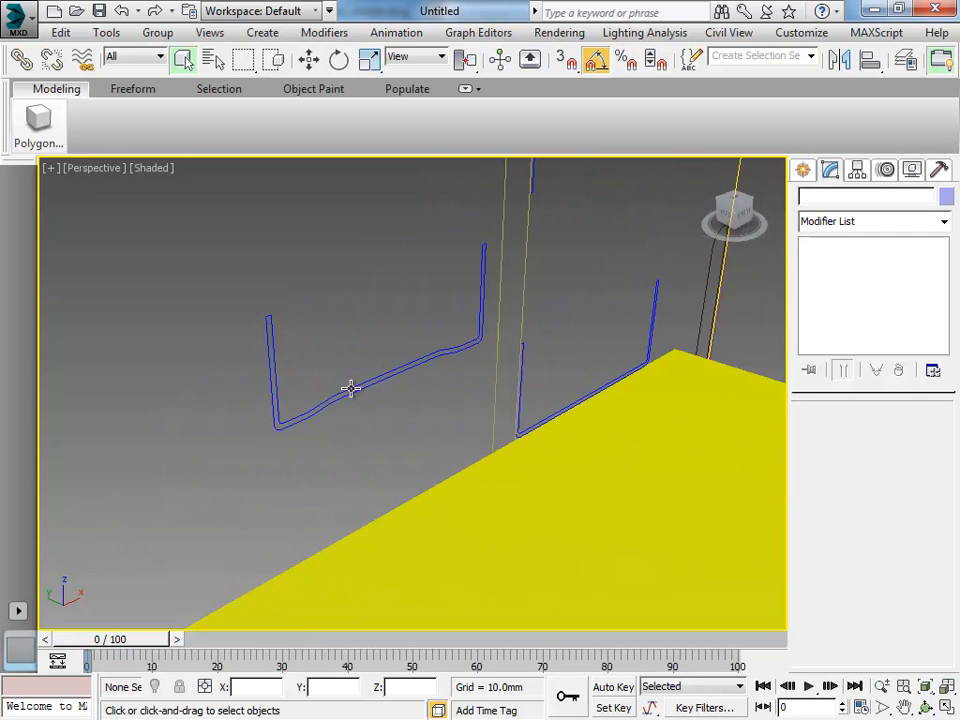
pyautogui.click(350, 384)
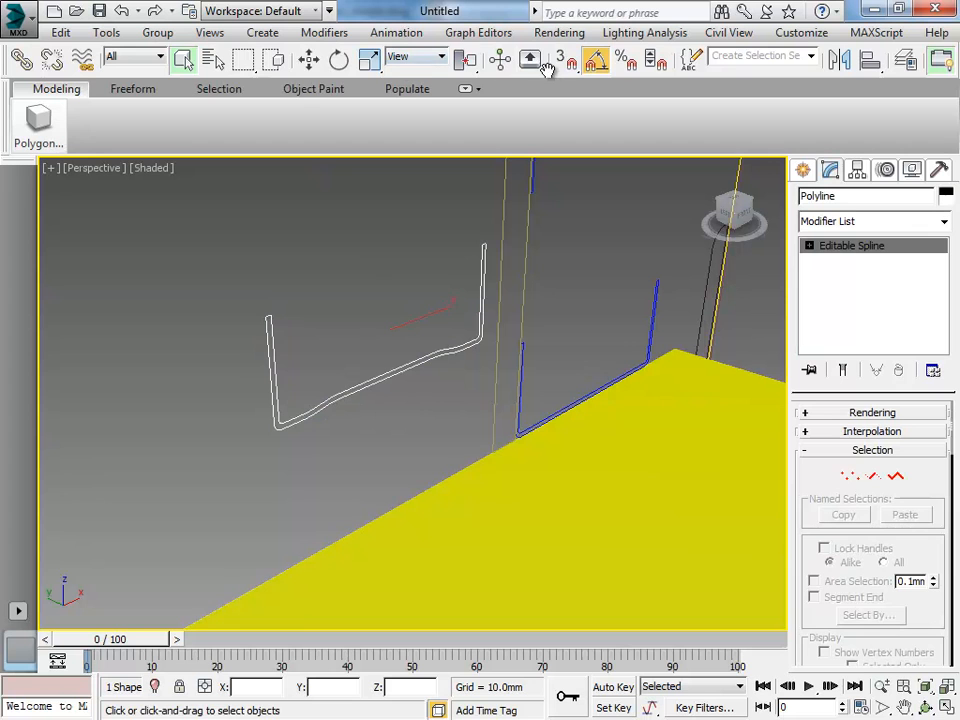
pyautogui.click(338, 59)
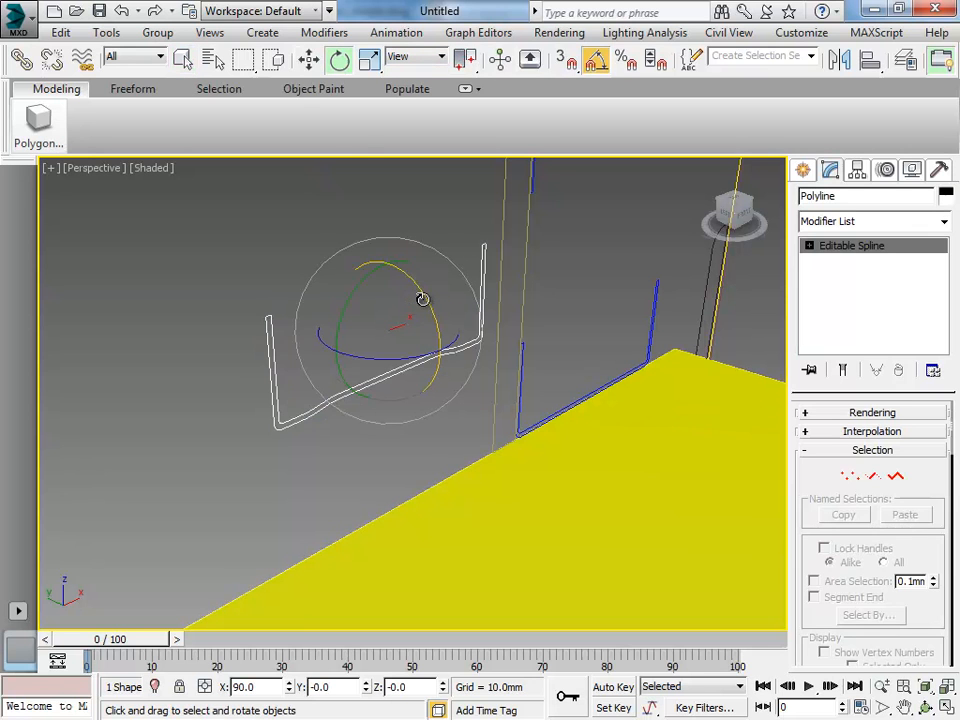
pyautogui.moveTo(422, 300); pyautogui.dragTo(460, 374)
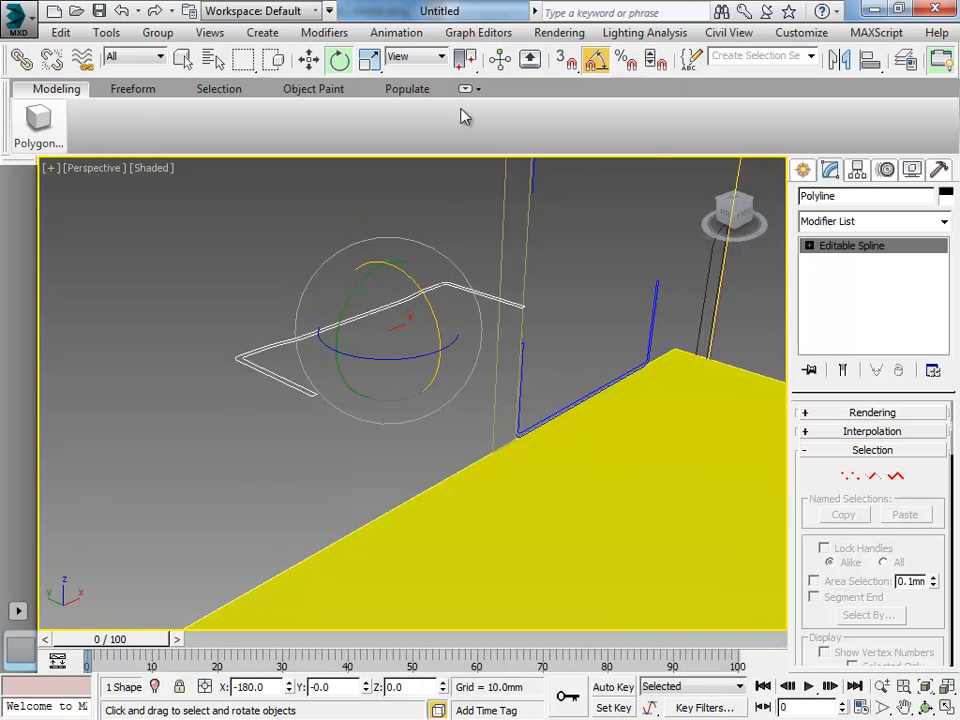
# Step: Apply an Extrude modifier of 500 mm to the rotated blue channel outline
pyautogui.click(931, 222)
pyautogui.moveTo(945, 294); pyautogui.dragTo(955, 378)
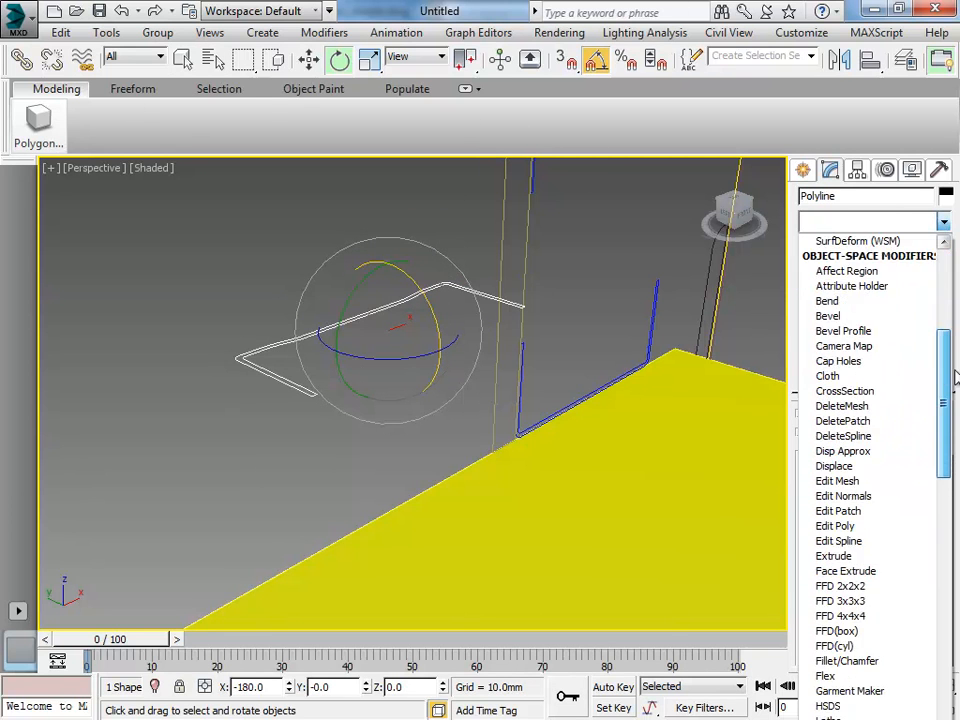
pyautogui.click(834, 556)
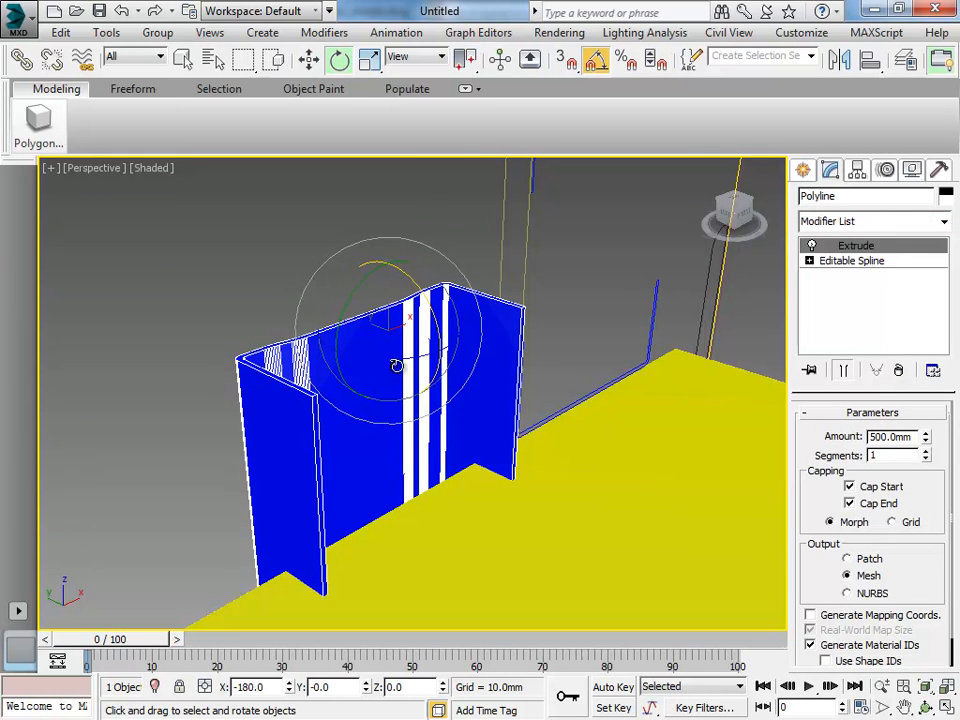
pyautogui.scroll(-8, 410, 305)
pyautogui.keyDown('alt'); pyautogui.moveTo(469, 325); pyautogui.dragTo(446, 315, button='middle'); pyautogui.keyUp('alt')
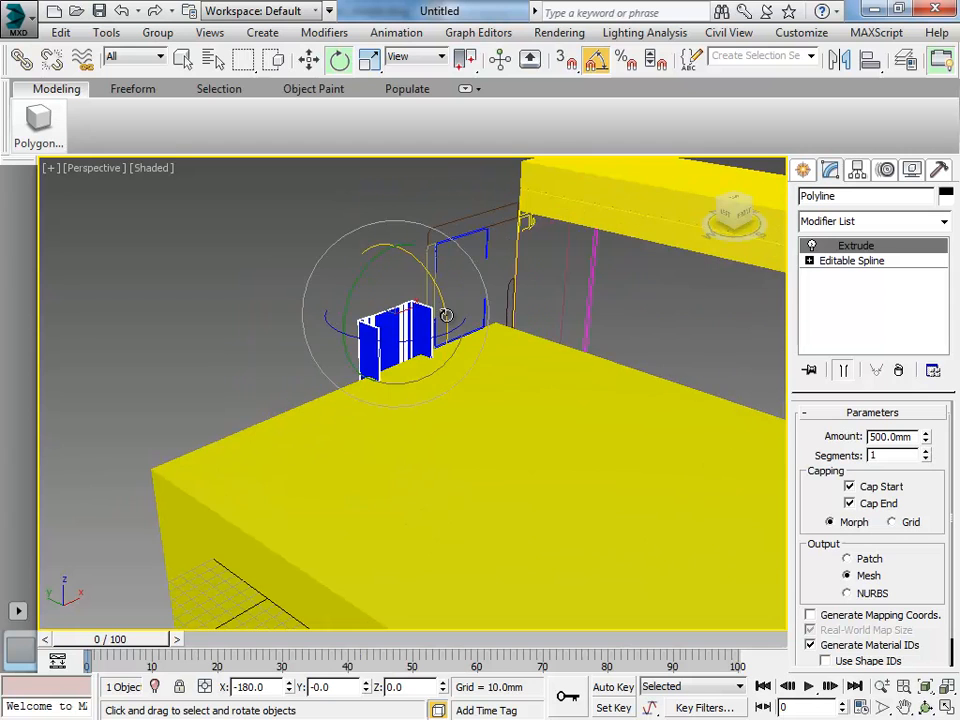
# Step: Check the extruded channel's absolute position with the Move Transform Type-In, and inspect the upper mullion and slab from the front
pyautogui.click(309, 63)
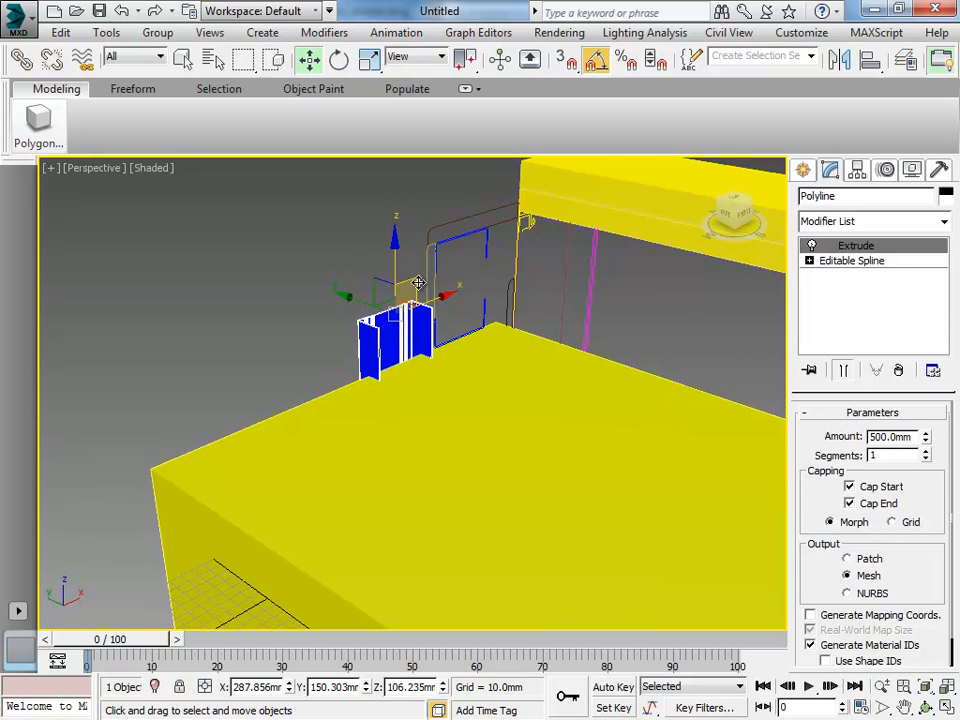
pyautogui.rightClick(363, 271)
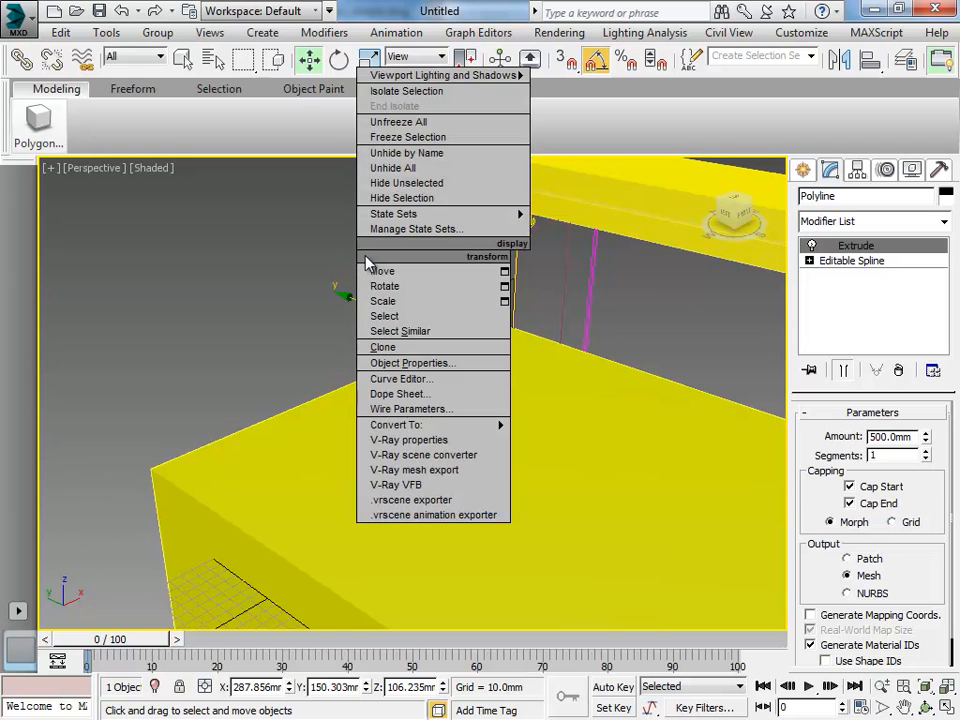
pyautogui.click(505, 272)
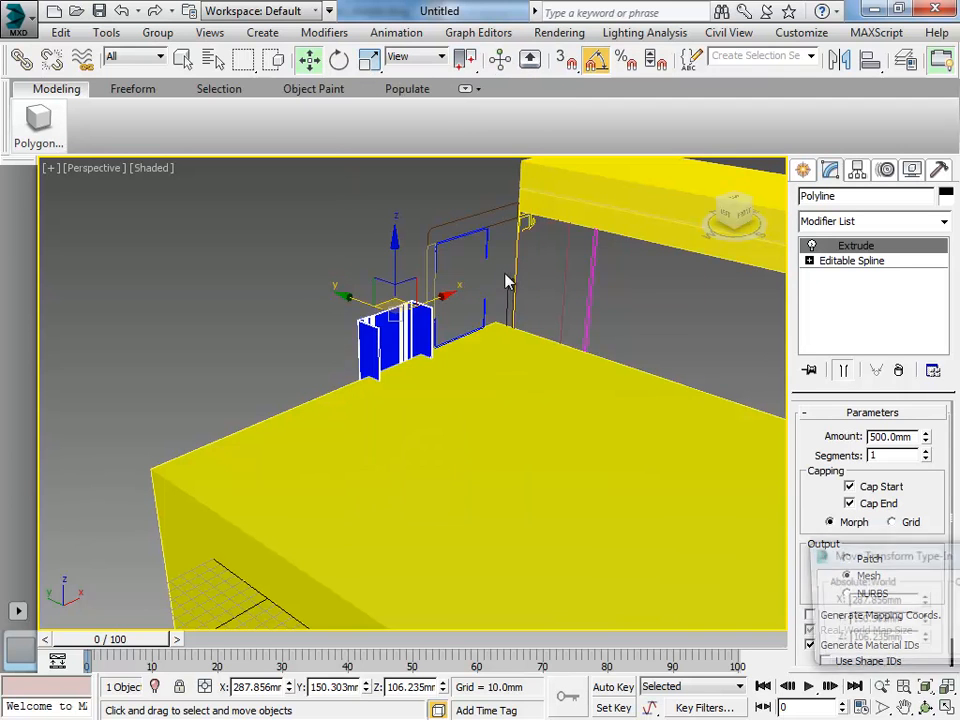
pyautogui.moveTo(905, 555); pyautogui.dragTo(242, 227)
pyautogui.click(396, 222)
pyautogui.keyDown('alt'); pyautogui.moveTo(516, 468); pyautogui.dragTo(343, 439, button='middle'); pyautogui.keyUp('alt')
pyautogui.scroll(-5, 343, 439)
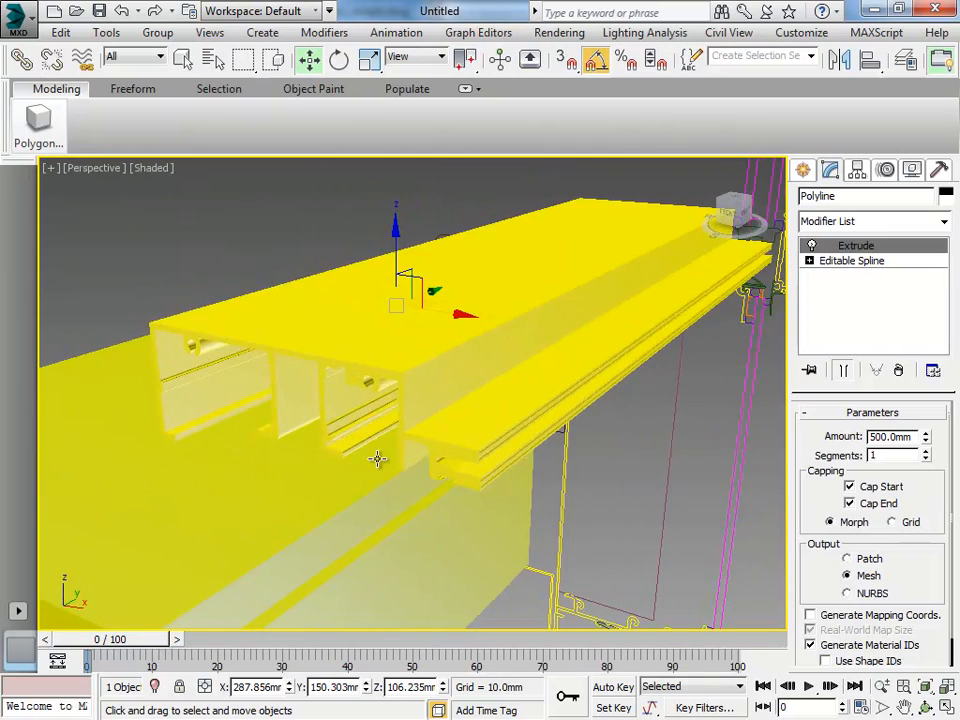
pyautogui.scroll(2, 465, 436)
pyautogui.moveTo(464, 454)
pyautogui.keyDown('alt'); pyautogui.mouseDown(button='middle')
pyautogui.moveTo(454, 454)
pyautogui.moveTo(456, 439)
pyautogui.moveTo(431, 446)
pyautogui.moveTo(649, 456)
pyautogui.moveTo(493, 452)
pyautogui.moveTo(452, 467)
pyautogui.moveTo(531, 452)
pyautogui.moveTo(424, 474)
pyautogui.moveTo(463, 456)
pyautogui.mouseUp(button='middle'); pyautogui.keyUp('alt')
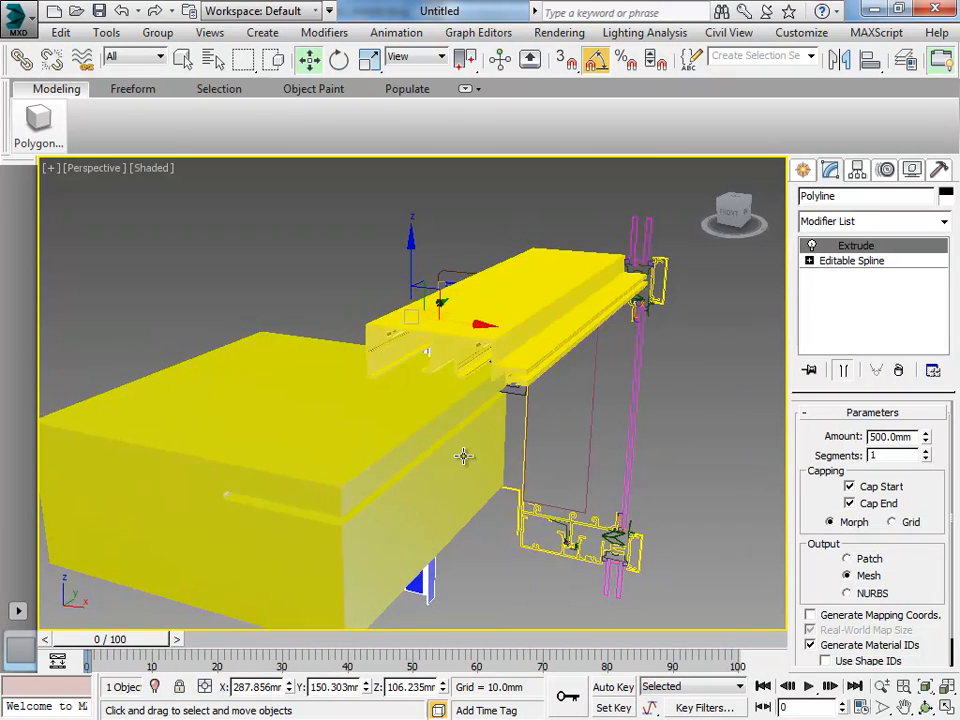